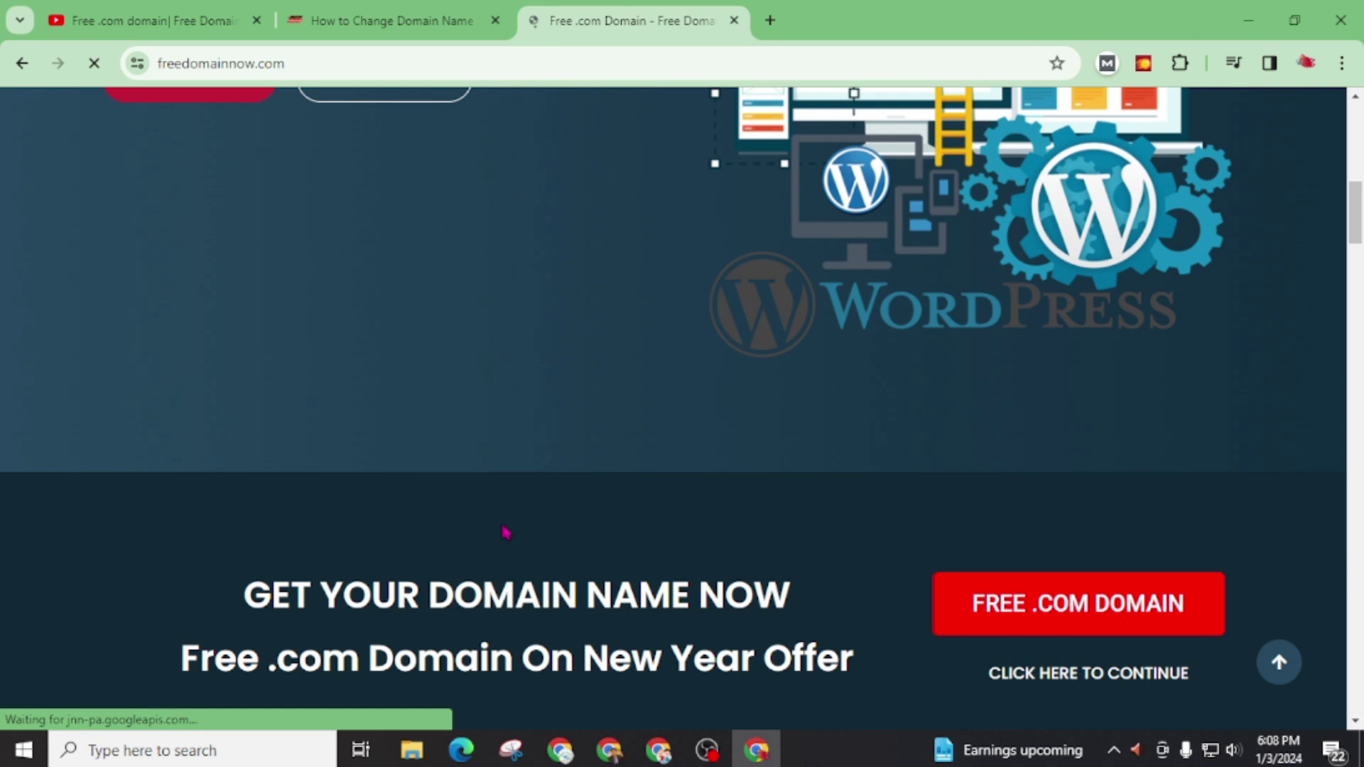
{"action": "scroll", "coordinate": [505, 533], "scroll_direction": "down", "scroll_amount": 4}
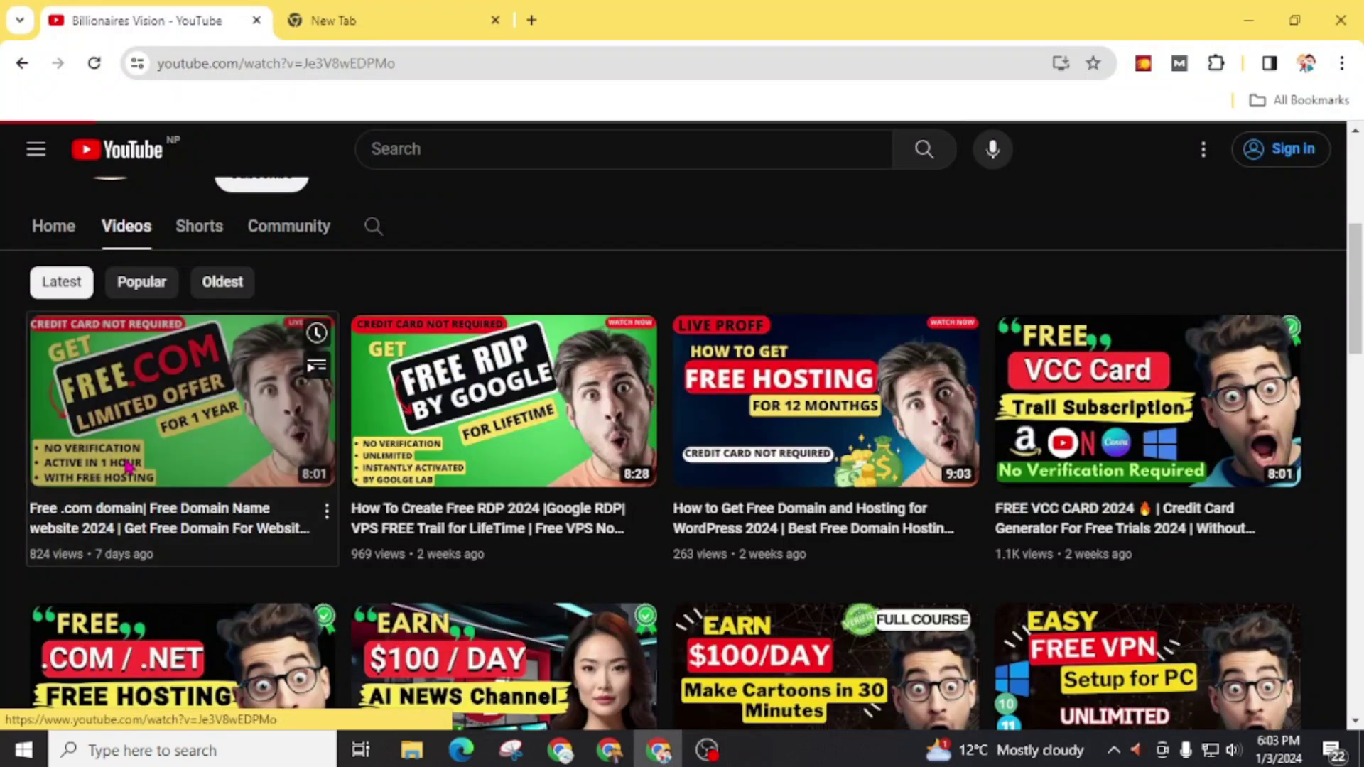
Step: Scroll to the New Year free .com offer and play the first free .com domain tutorial video
{"action": "left_click", "coordinate": [178, 398]}
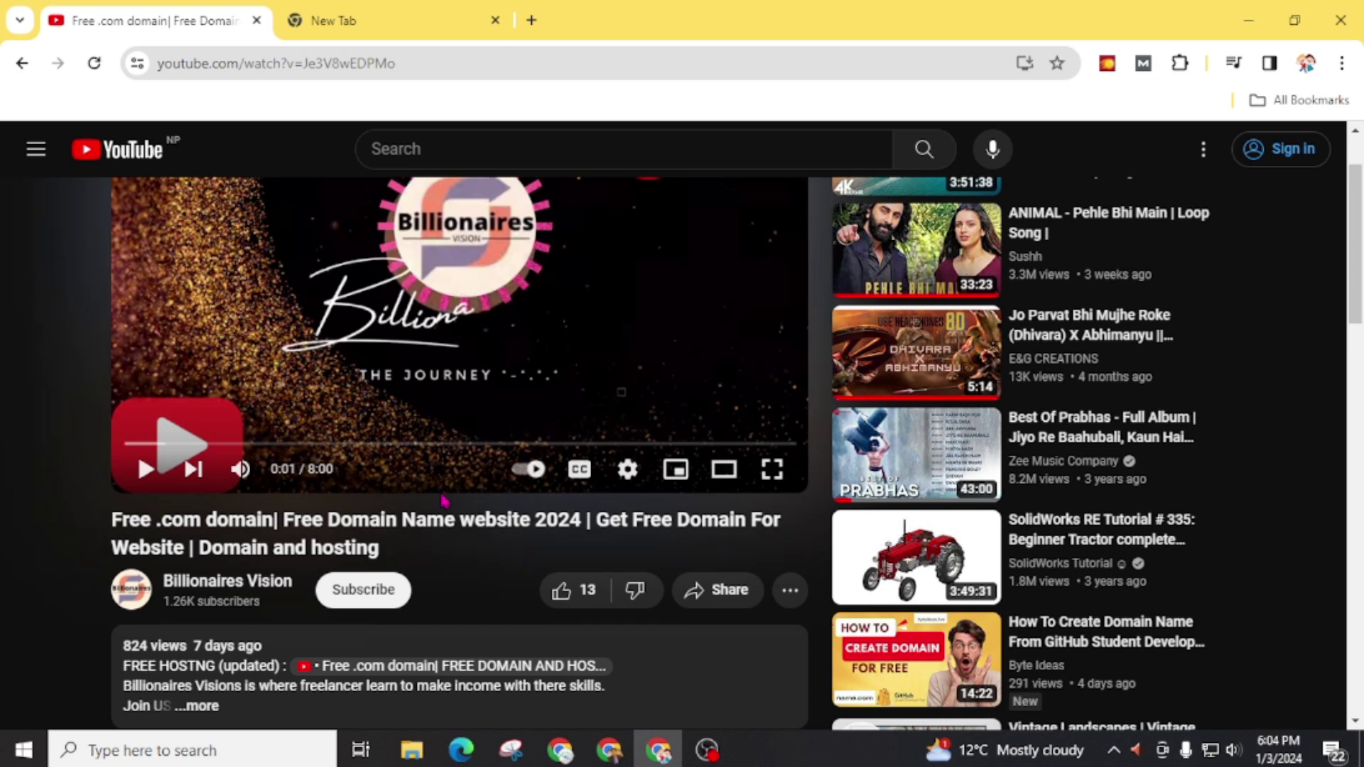
Step: Read the video's nameserver comments, highlighting the 'cannot be managed automatically' phrase
{"action": "scroll", "coordinate": [442, 500], "scroll_direction": "down", "scroll_amount": 3}
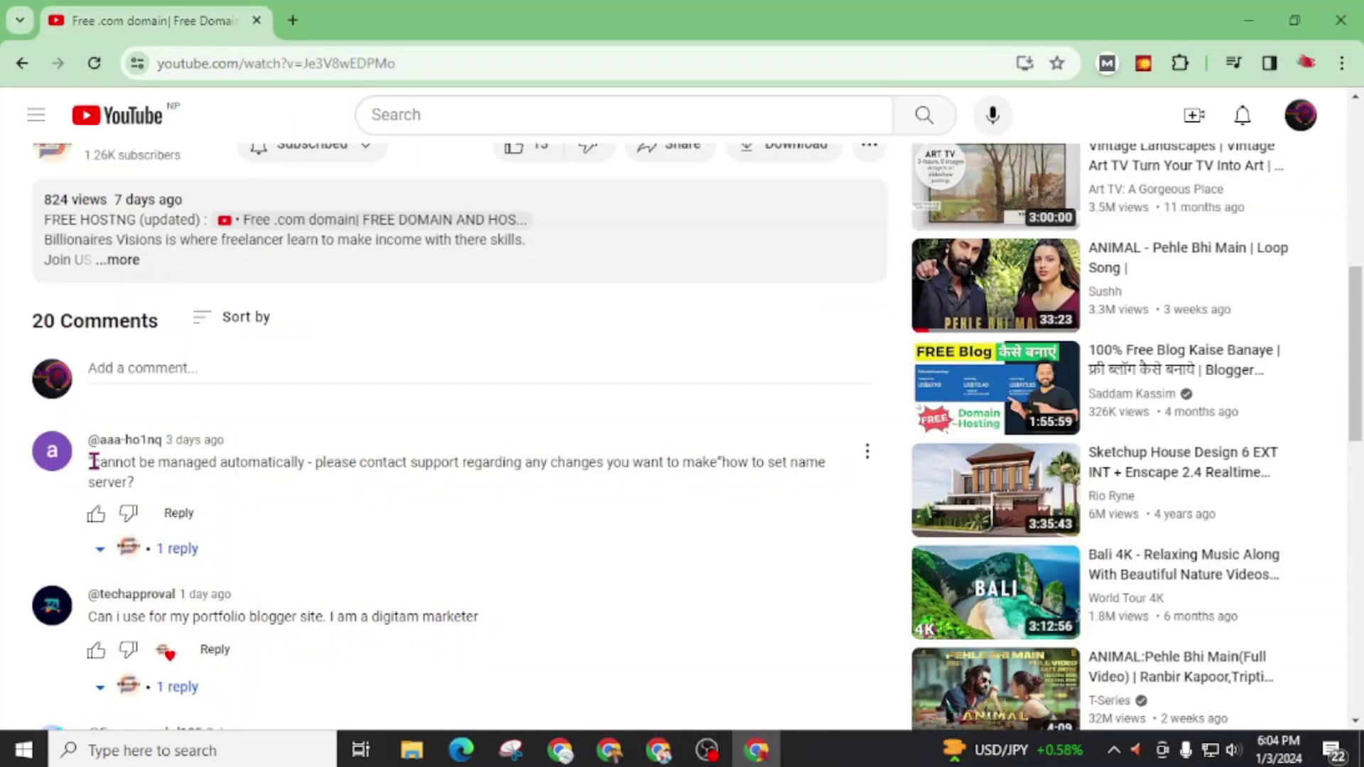
{"action": "left_click_drag", "start_coordinate": [91, 462], "coordinate": [313, 461]}
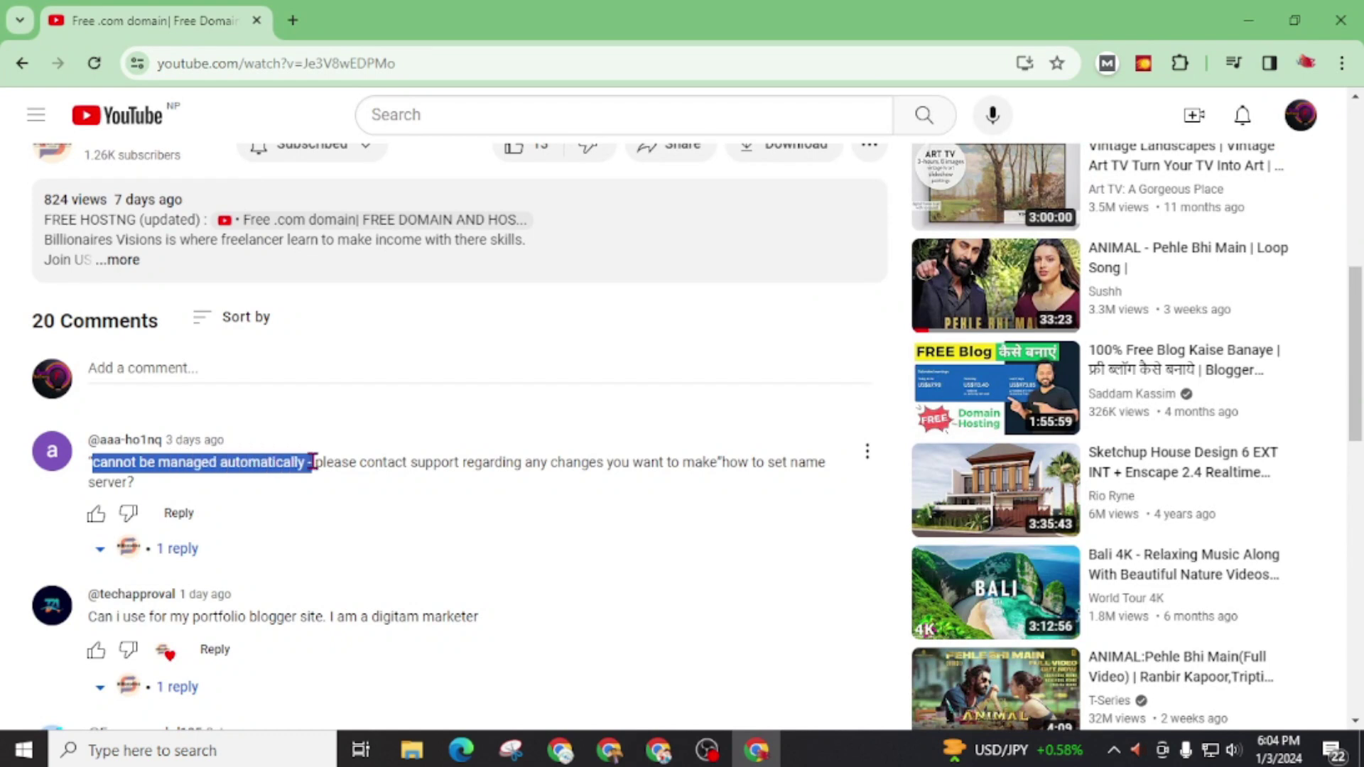
{"action": "scroll", "coordinate": [310, 459], "scroll_direction": "down", "scroll_amount": 3}
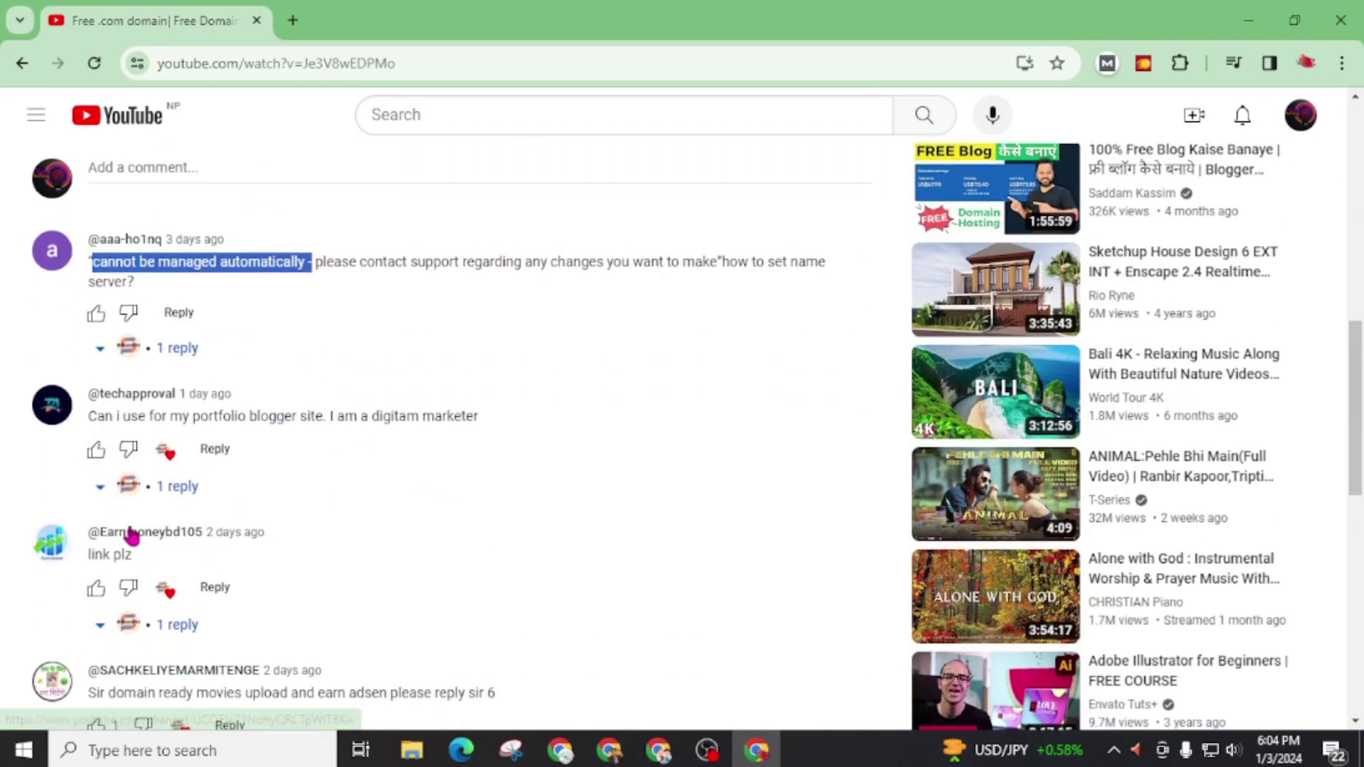
{"action": "scroll", "coordinate": [132, 536], "scroll_direction": "down", "scroll_amount": 3}
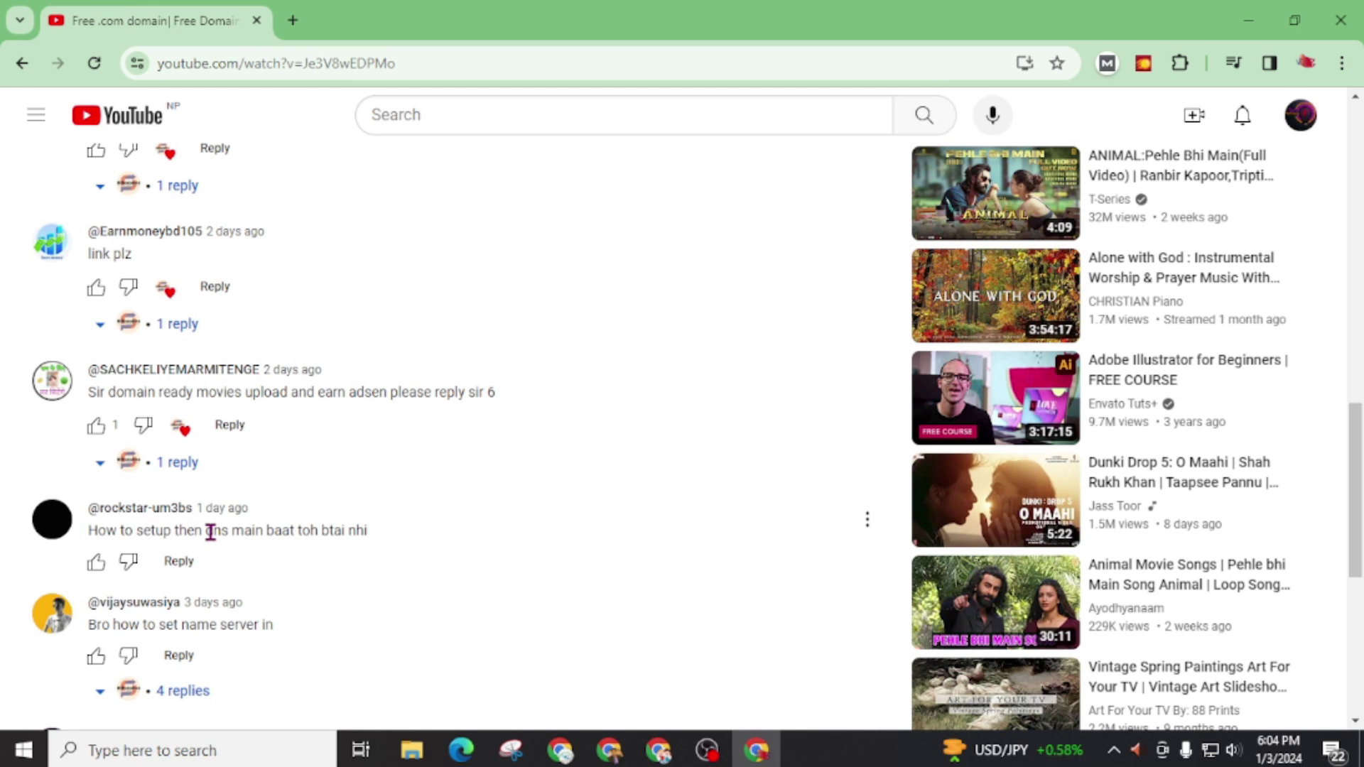
{"action": "scroll", "coordinate": [288, 526], "scroll_direction": "down", "scroll_amount": 3}
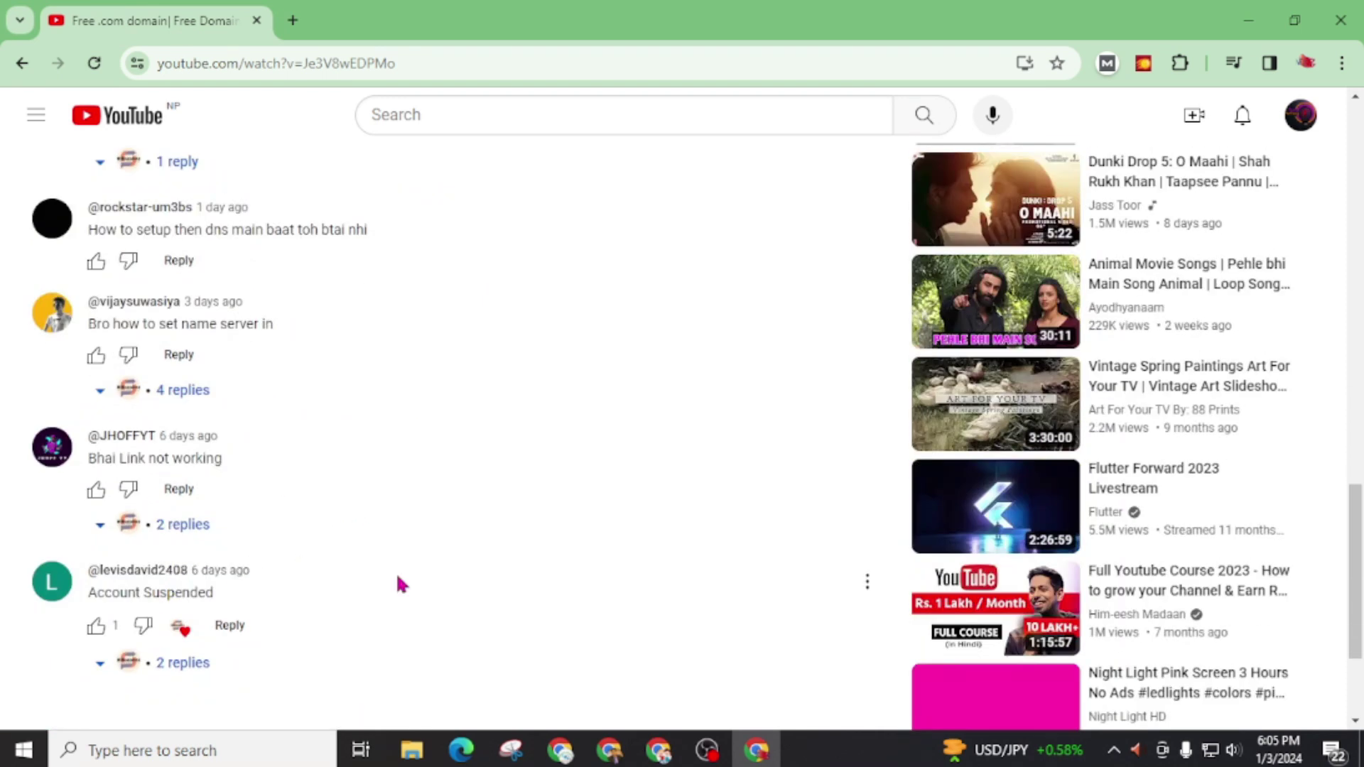
{"action": "scroll", "coordinate": [398, 578], "scroll_direction": "up", "scroll_amount": 15}
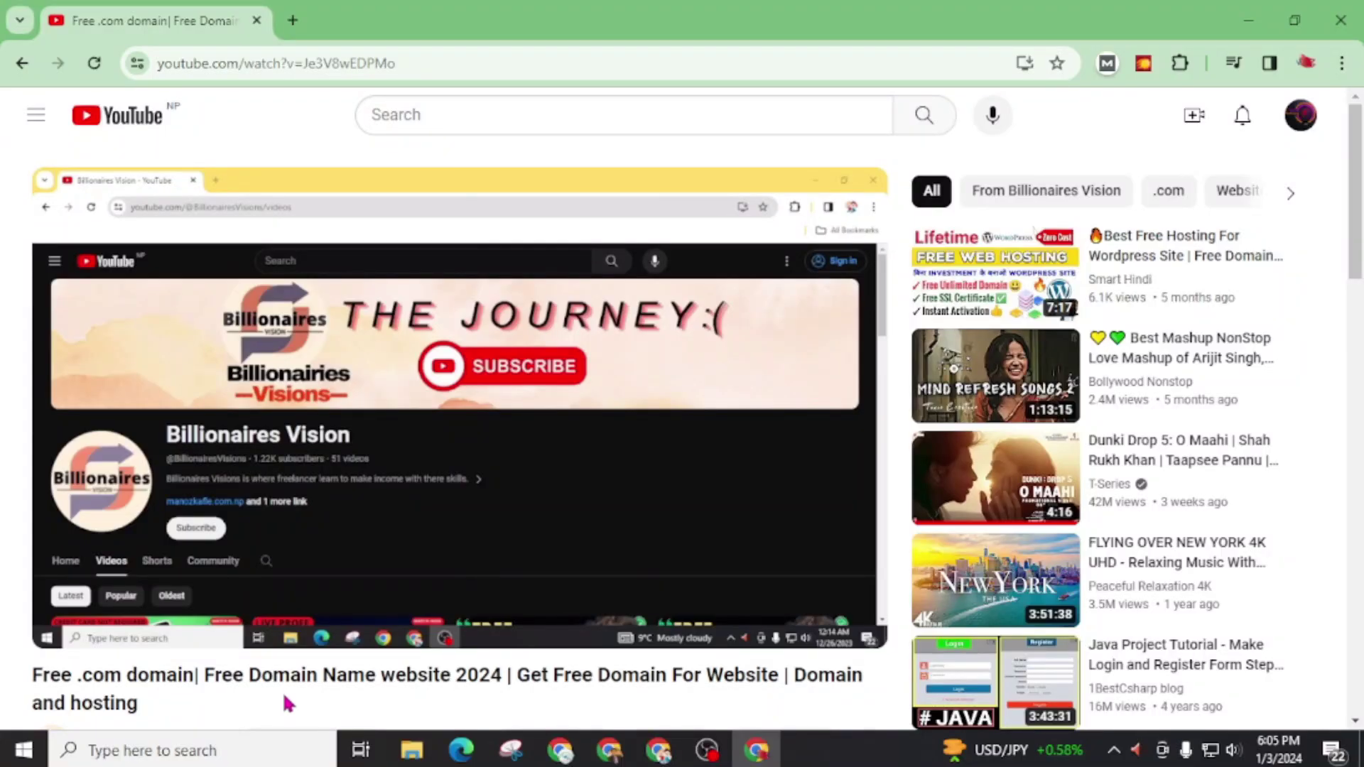
Step: Go to allfreeonlinetools.com in a new browser tab
{"action": "left_click", "coordinate": [292, 20]}
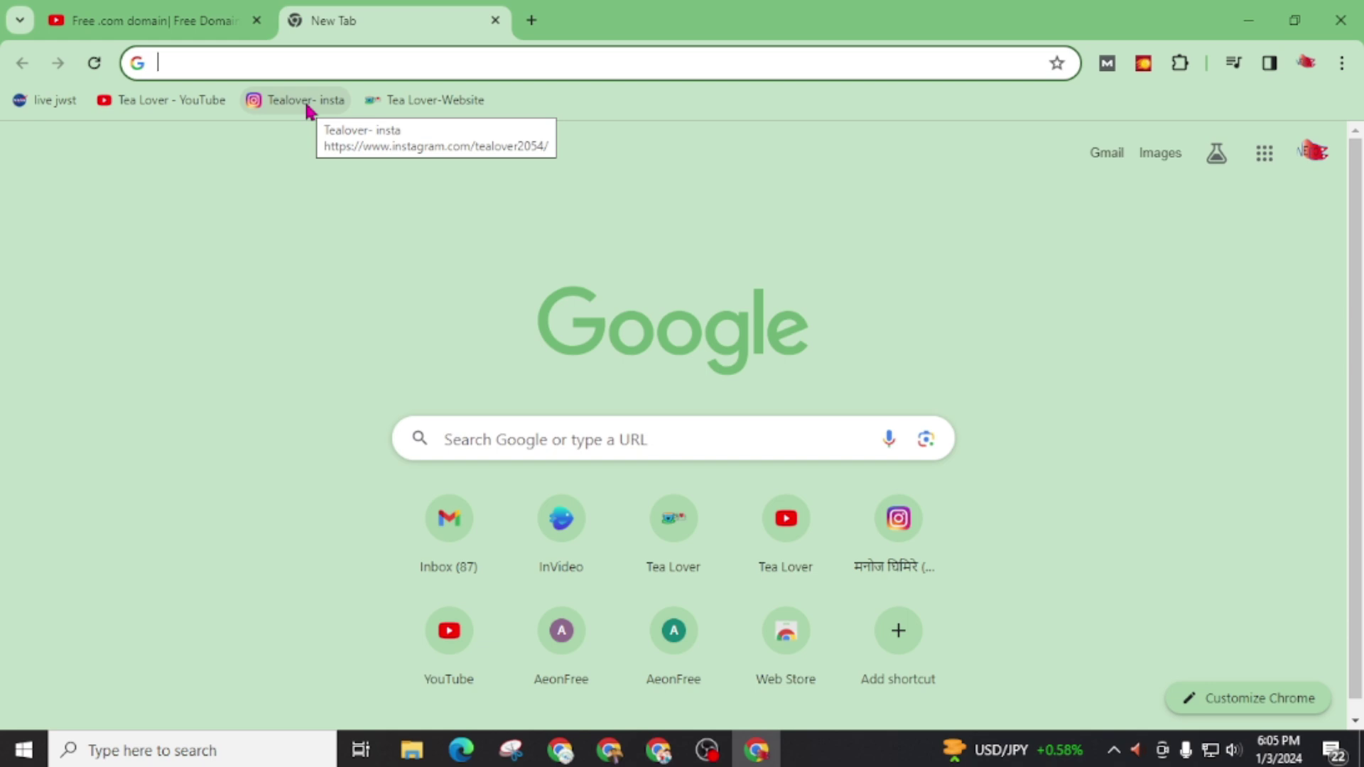
{"action": "type", "text": "https://allfreeonlinetools.com"}
{"action": "key", "text": "Return"}
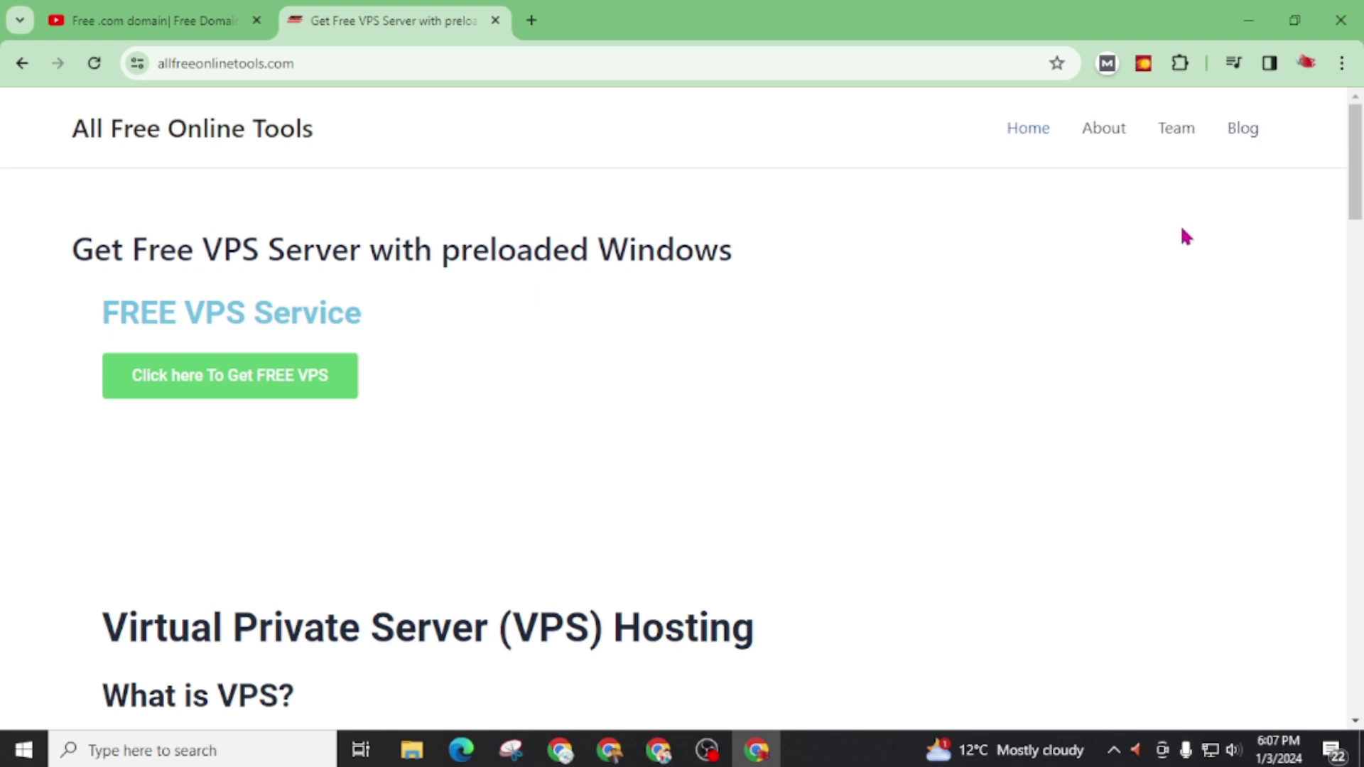
Step: Open the blog article 'How to Change Domain Name Server of Freedomainnow' and select its sample email
{"action": "left_click", "coordinate": [1245, 134]}
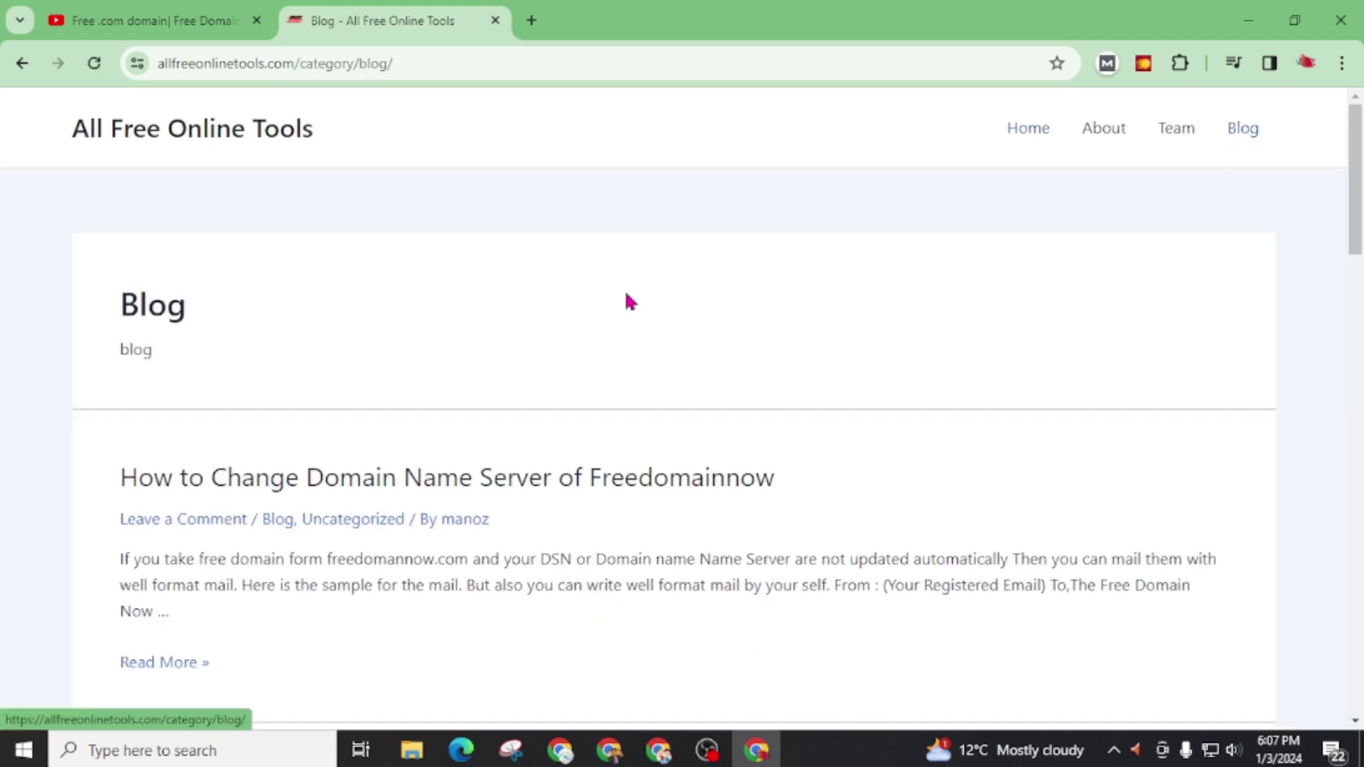
{"action": "scroll", "coordinate": [234, 383], "scroll_direction": "down", "scroll_amount": 2}
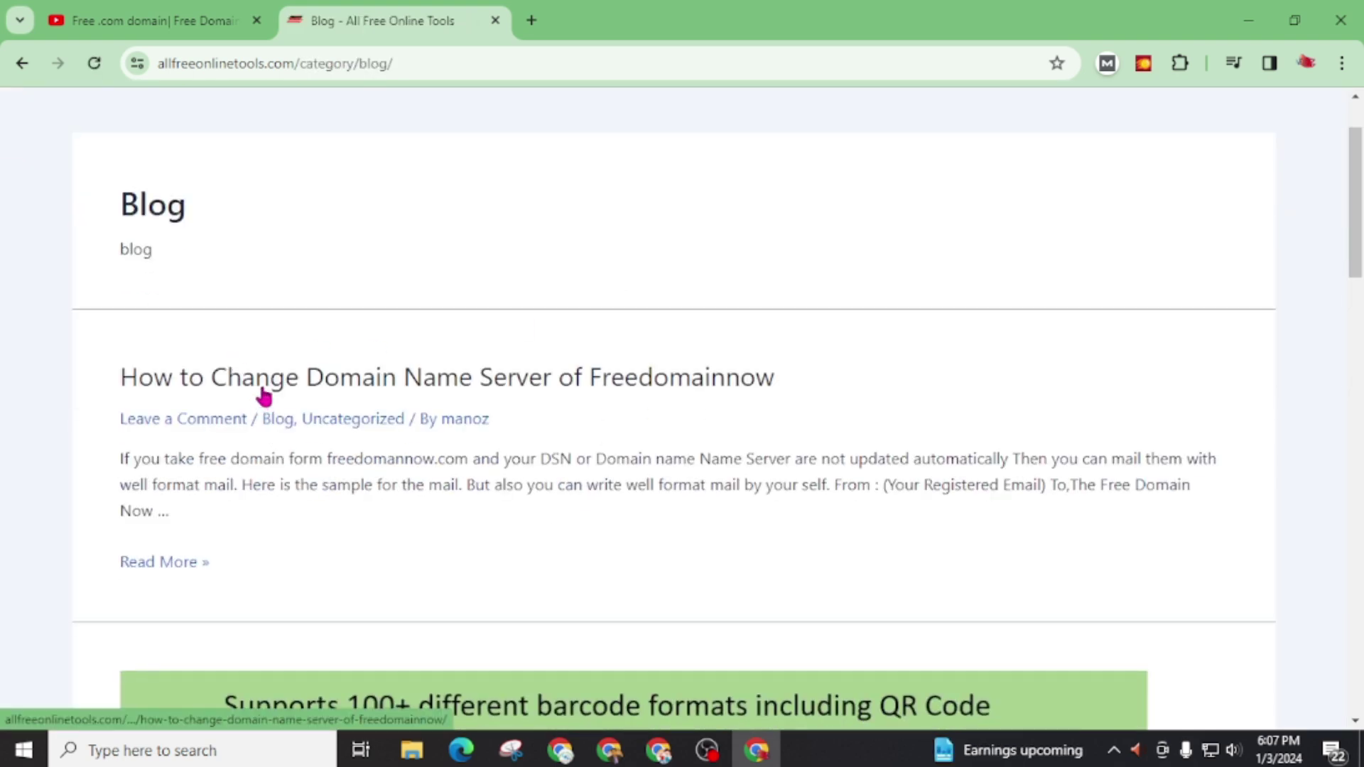
{"action": "scroll", "coordinate": [293, 499], "scroll_direction": "down", "scroll_amount": 2}
{"action": "scroll", "coordinate": [293, 500], "scroll_direction": "down", "scroll_amount": 1}
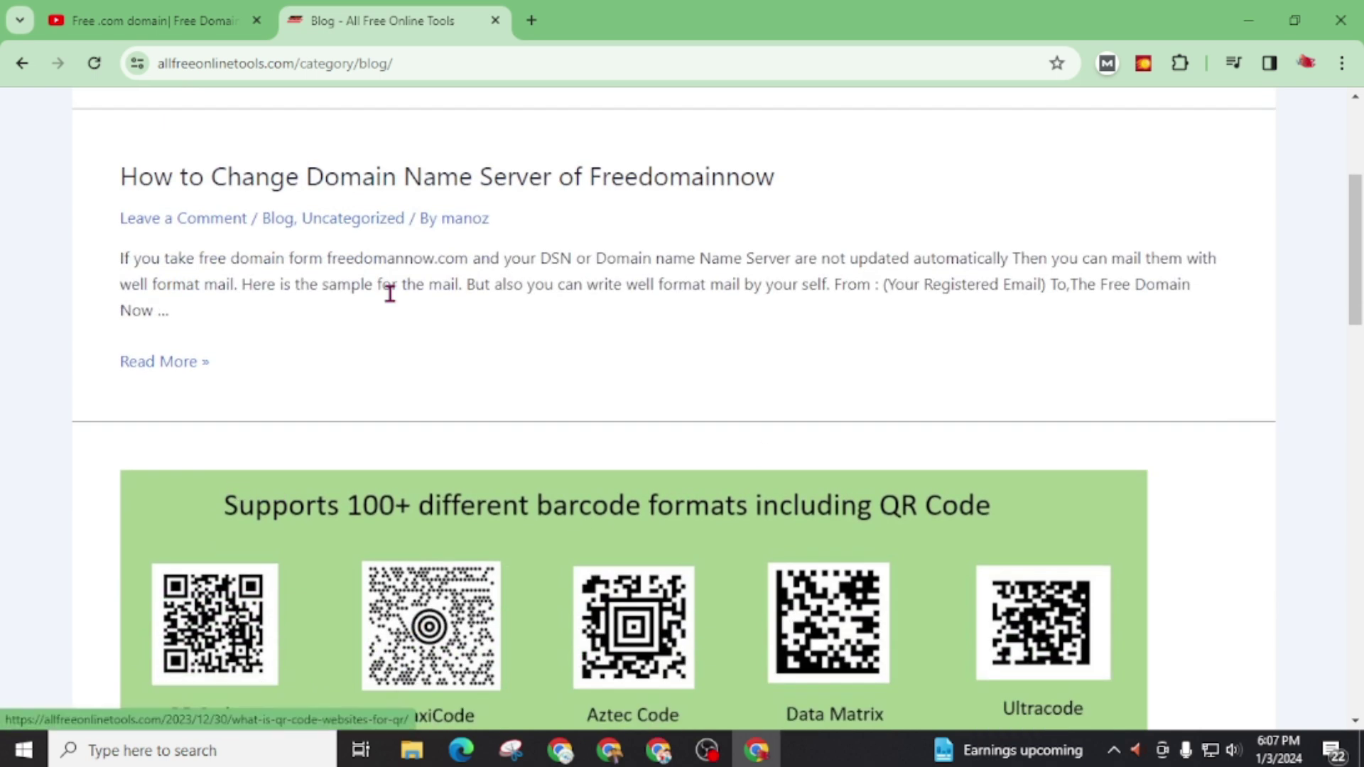
{"action": "left_click", "coordinate": [174, 362]}
{"action": "scroll", "coordinate": [199, 387], "scroll_direction": "down", "scroll_amount": 3}
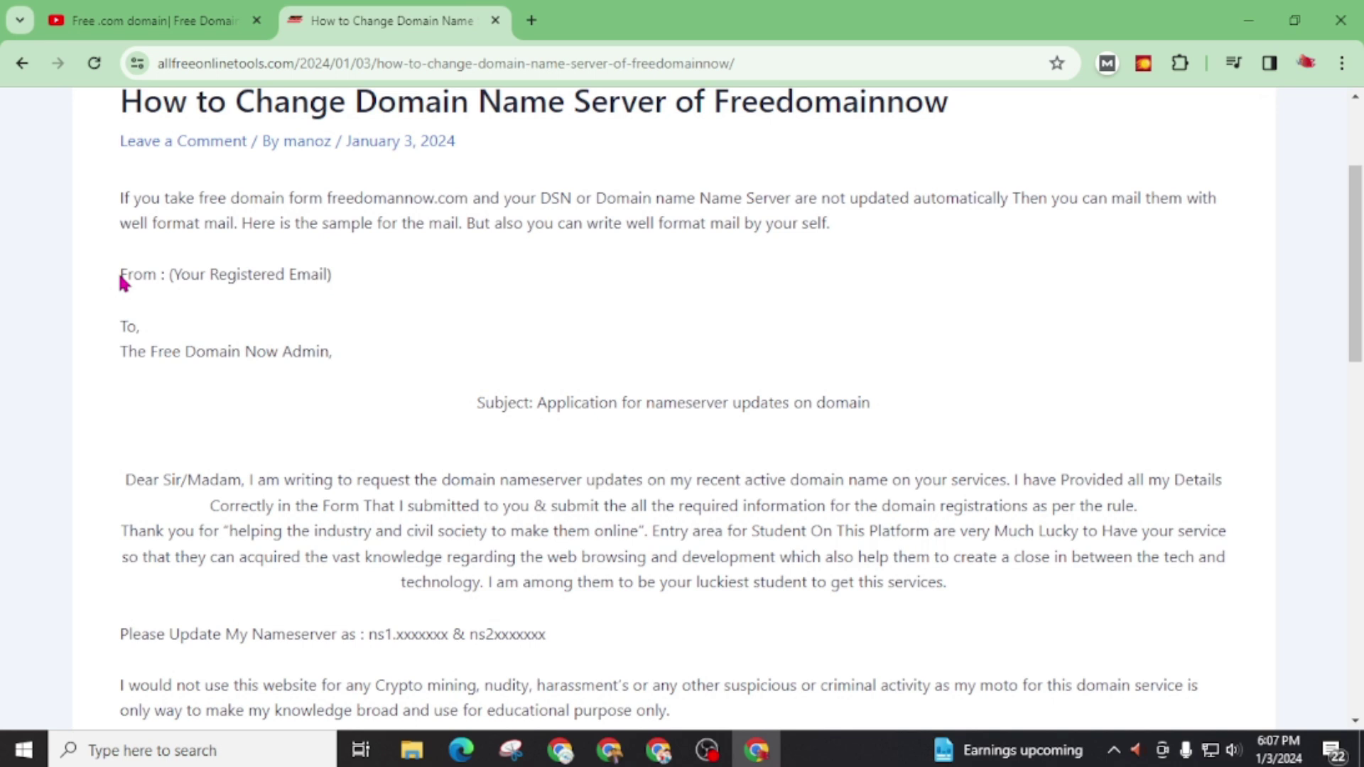
{"action": "left_click_drag", "start_coordinate": [120, 284], "coordinate": [469, 445]}
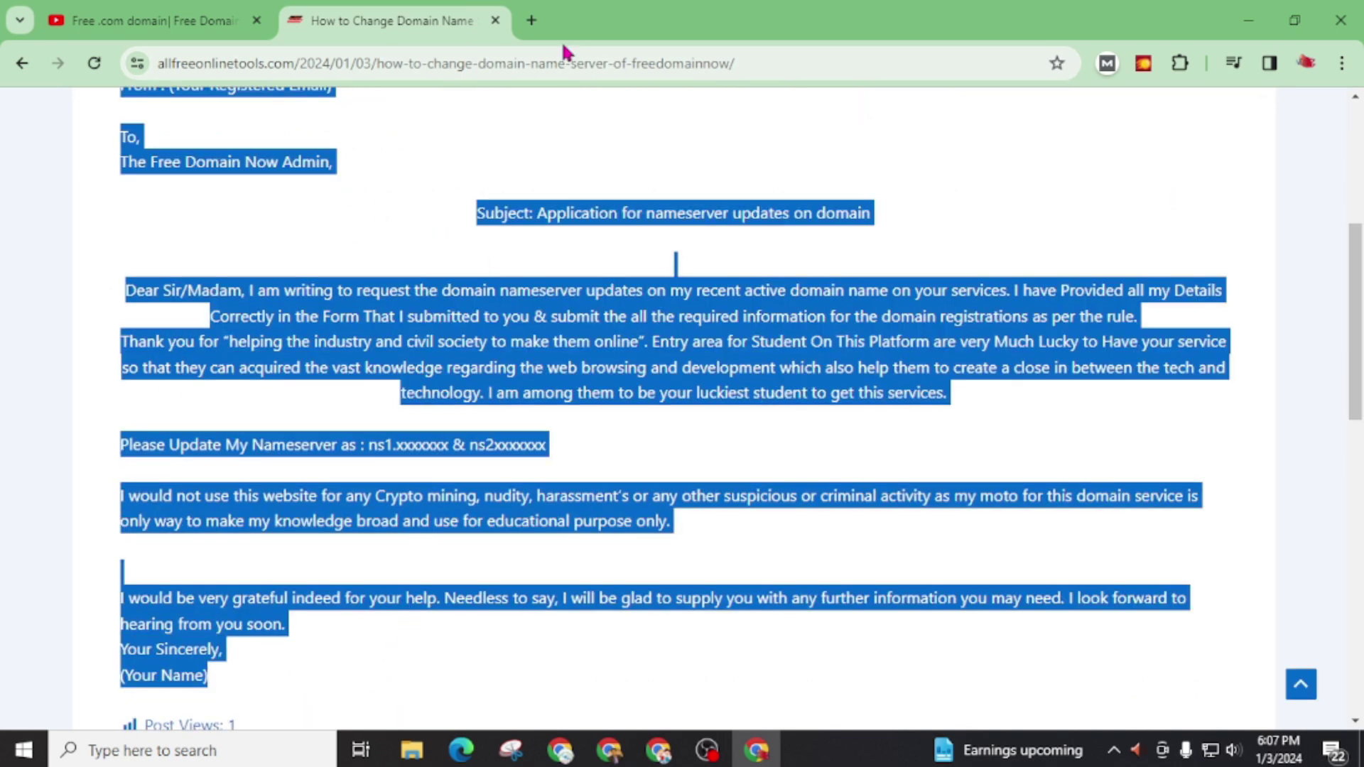
Step: Search Google for 'freedomainnow' and open its home page at the New Year offer banner
{"action": "left_click", "coordinate": [530, 20]}
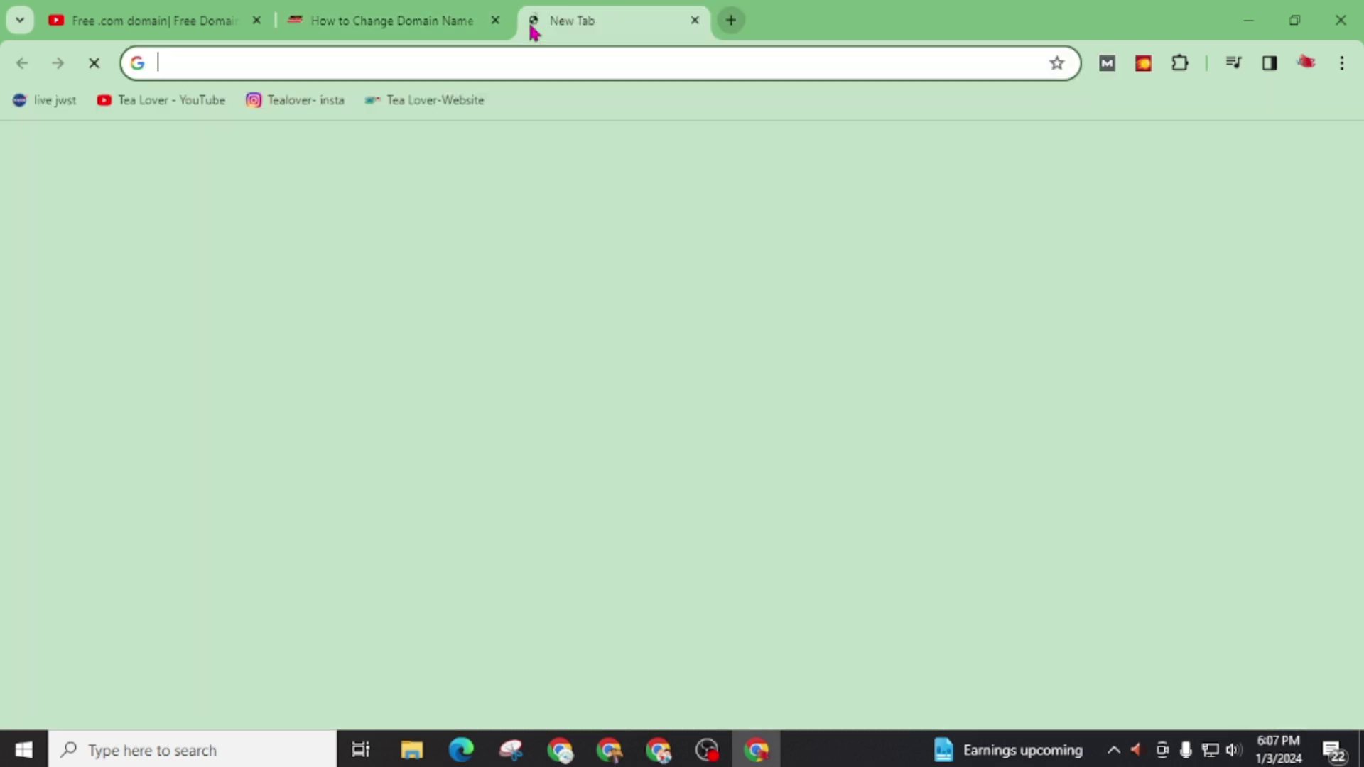
{"action": "type", "text": "freedomainnow"}
{"action": "key", "text": "Return"}
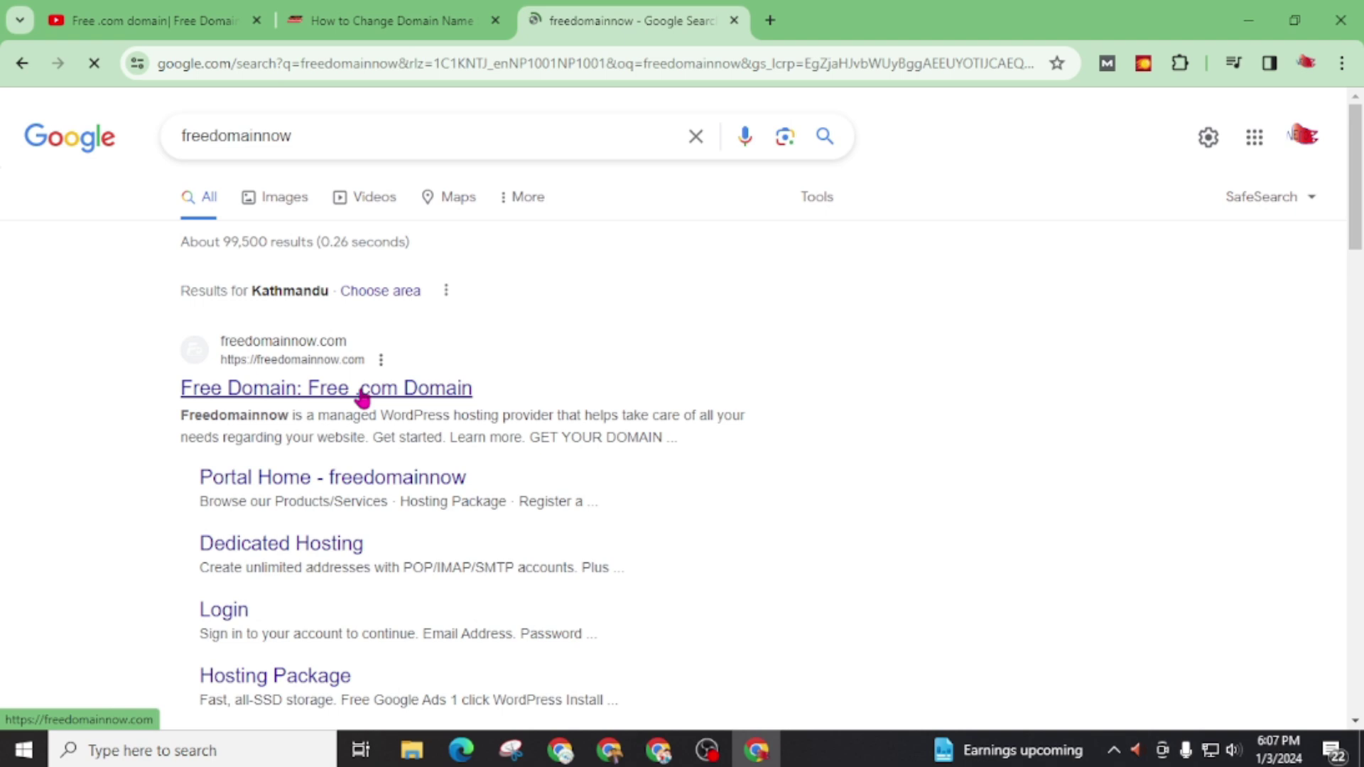
{"action": "left_click", "coordinate": [418, 389]}
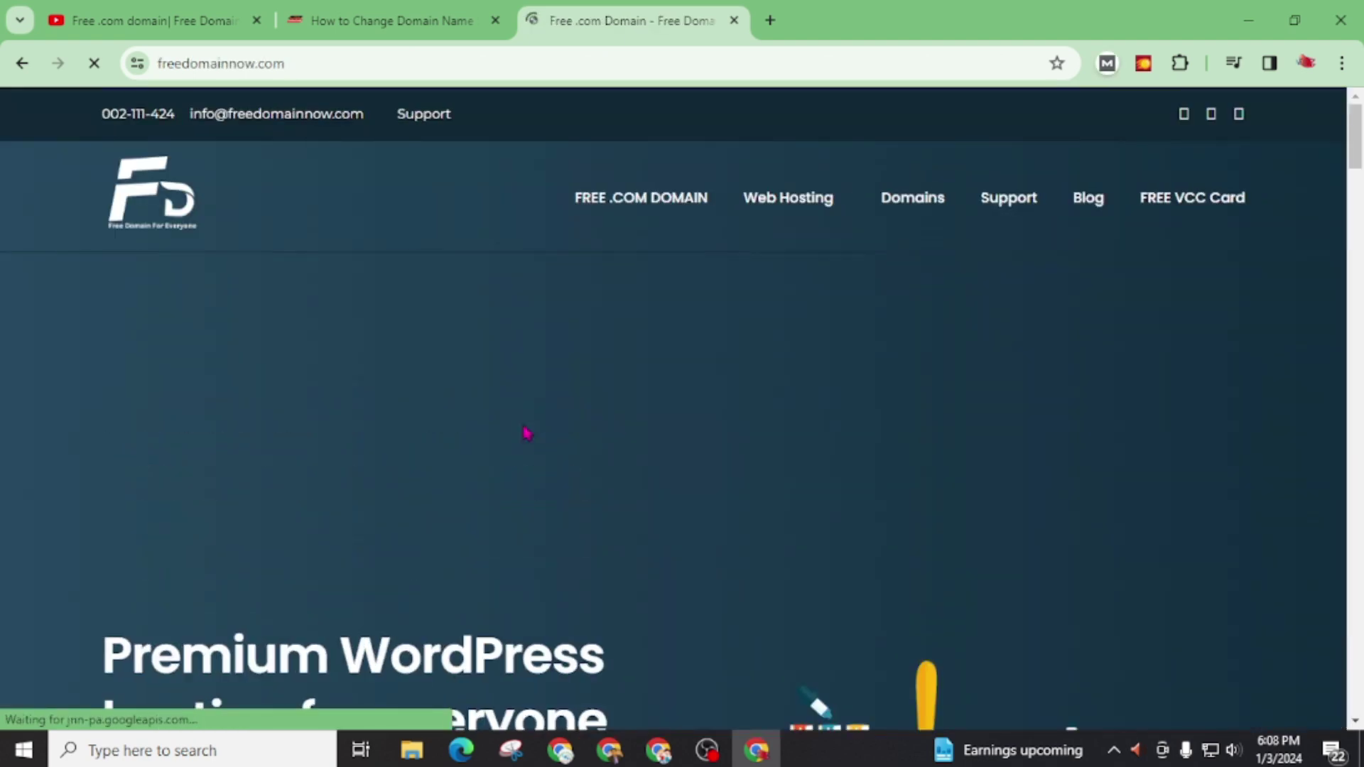
{"action": "scroll", "coordinate": [526, 430], "scroll_direction": "down", "scroll_amount": 8}
{"action": "scroll", "coordinate": [517, 394], "scroll_direction": "down", "scroll_amount": 3}
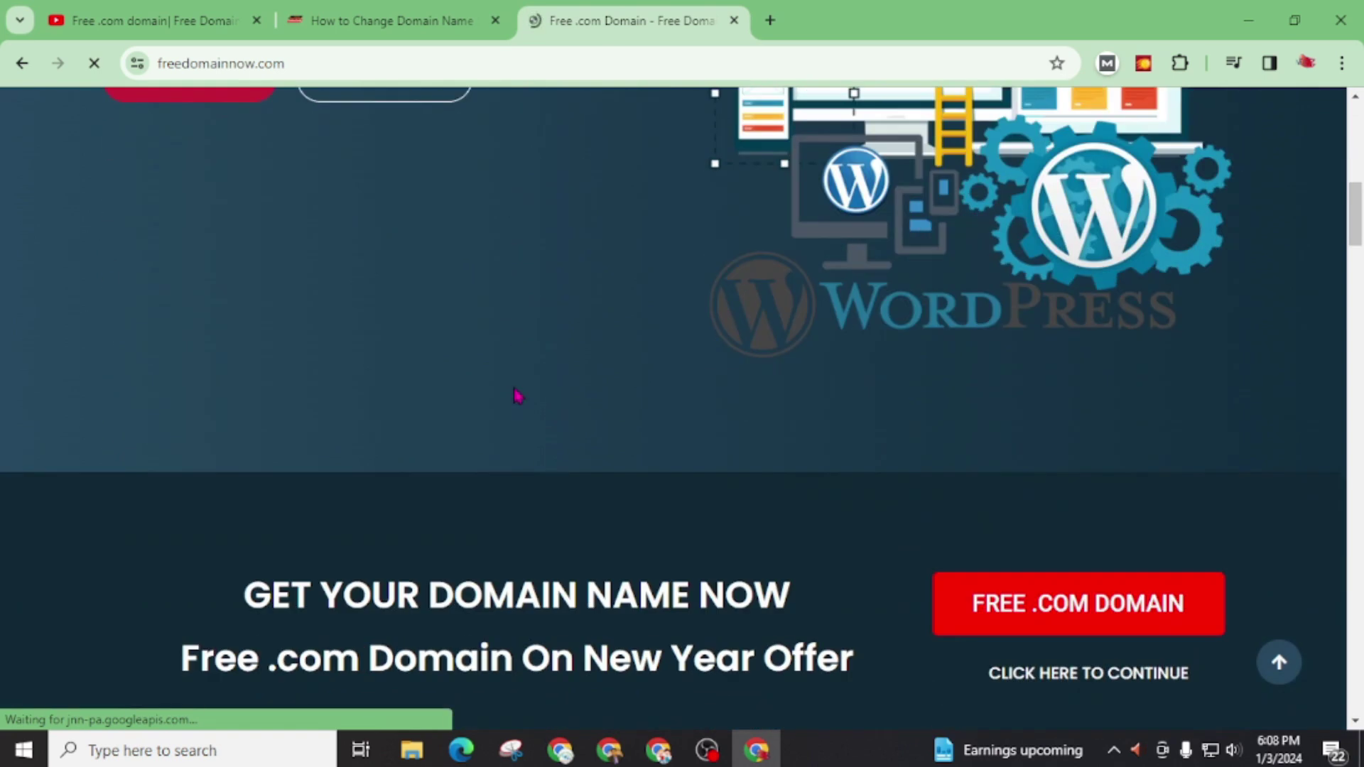
{"action": "scroll", "coordinate": [496, 540], "scroll_direction": "down", "scroll_amount": 4}
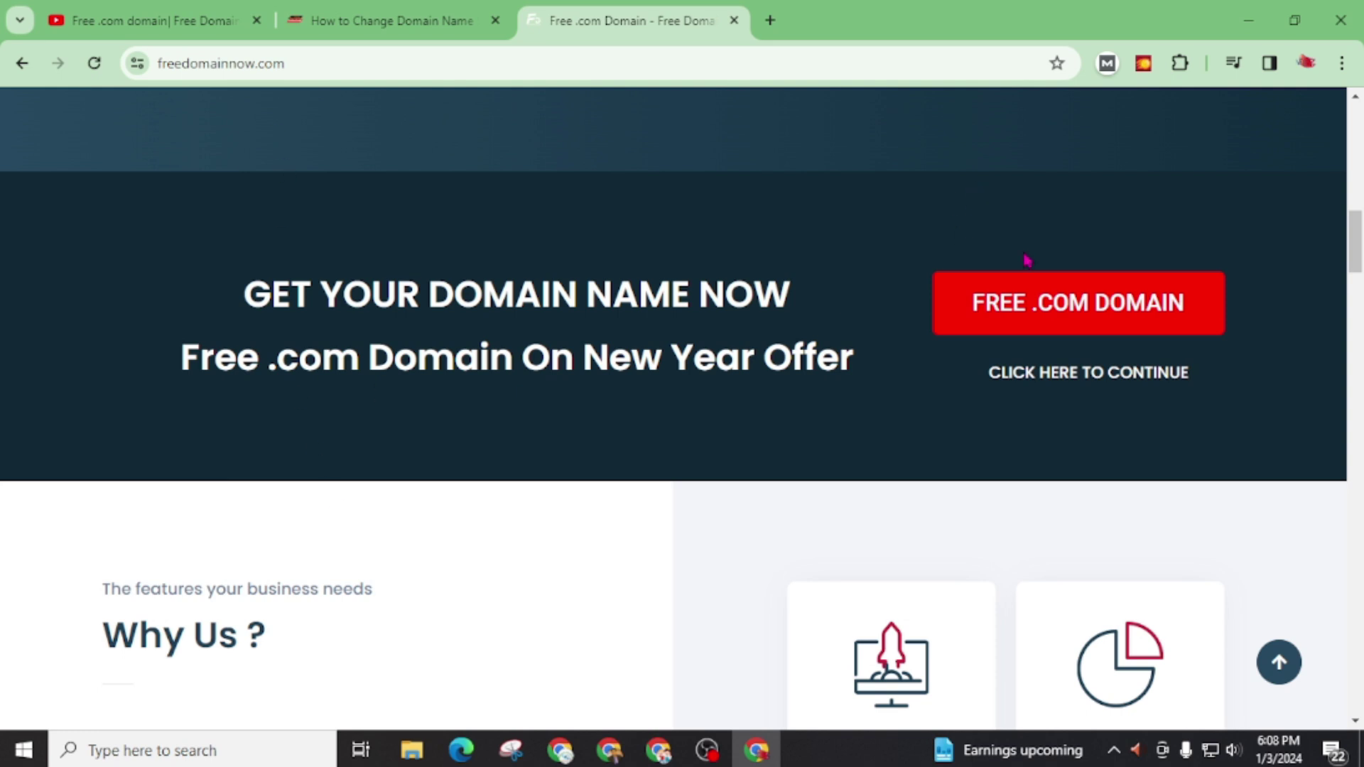
Step: Open the FREE .COM DOMAIN page and scroll to the domain search, with .com at $0
{"action": "left_click", "coordinate": [1028, 281]}
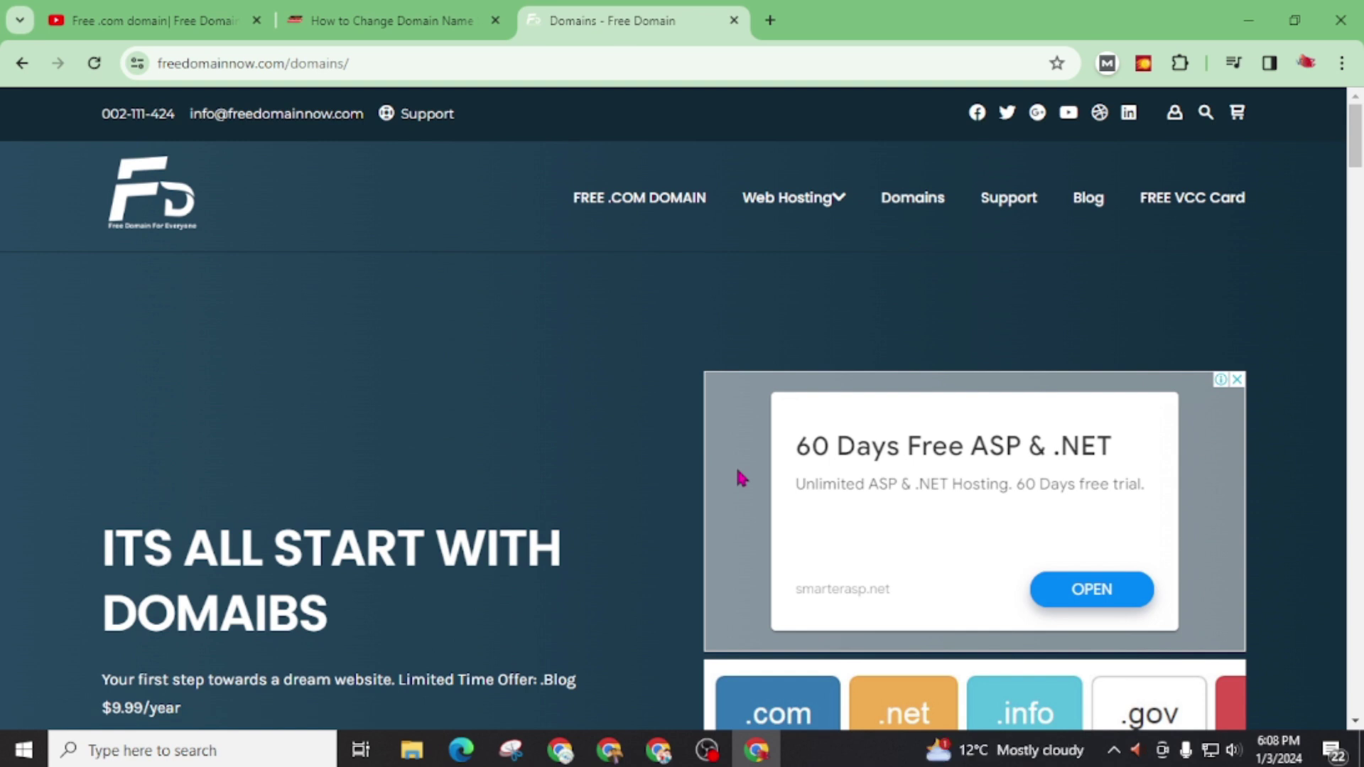
{"action": "scroll", "coordinate": [554, 493], "scroll_direction": "down", "scroll_amount": 6}
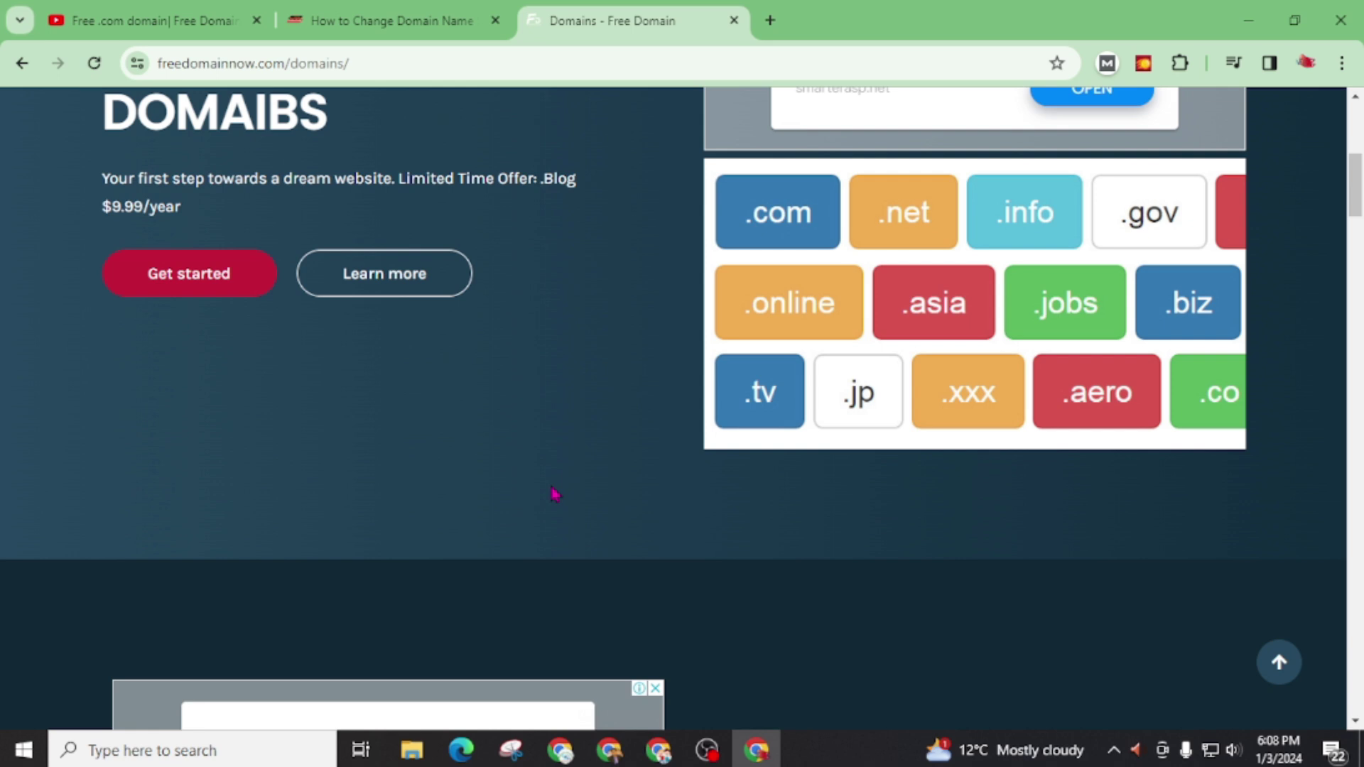
{"action": "scroll", "coordinate": [540, 483], "scroll_direction": "down", "scroll_amount": 7}
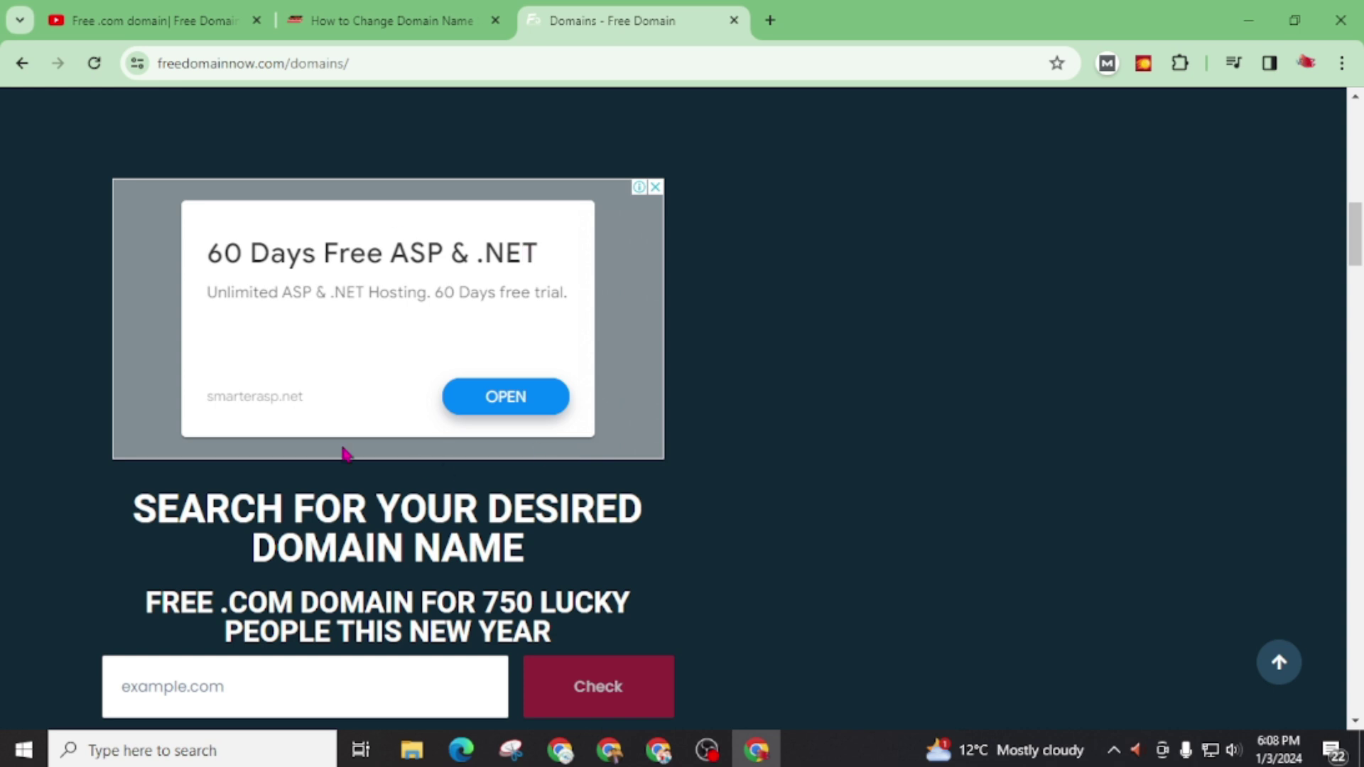
{"action": "scroll", "coordinate": [347, 436], "scroll_direction": "down", "scroll_amount": 1}
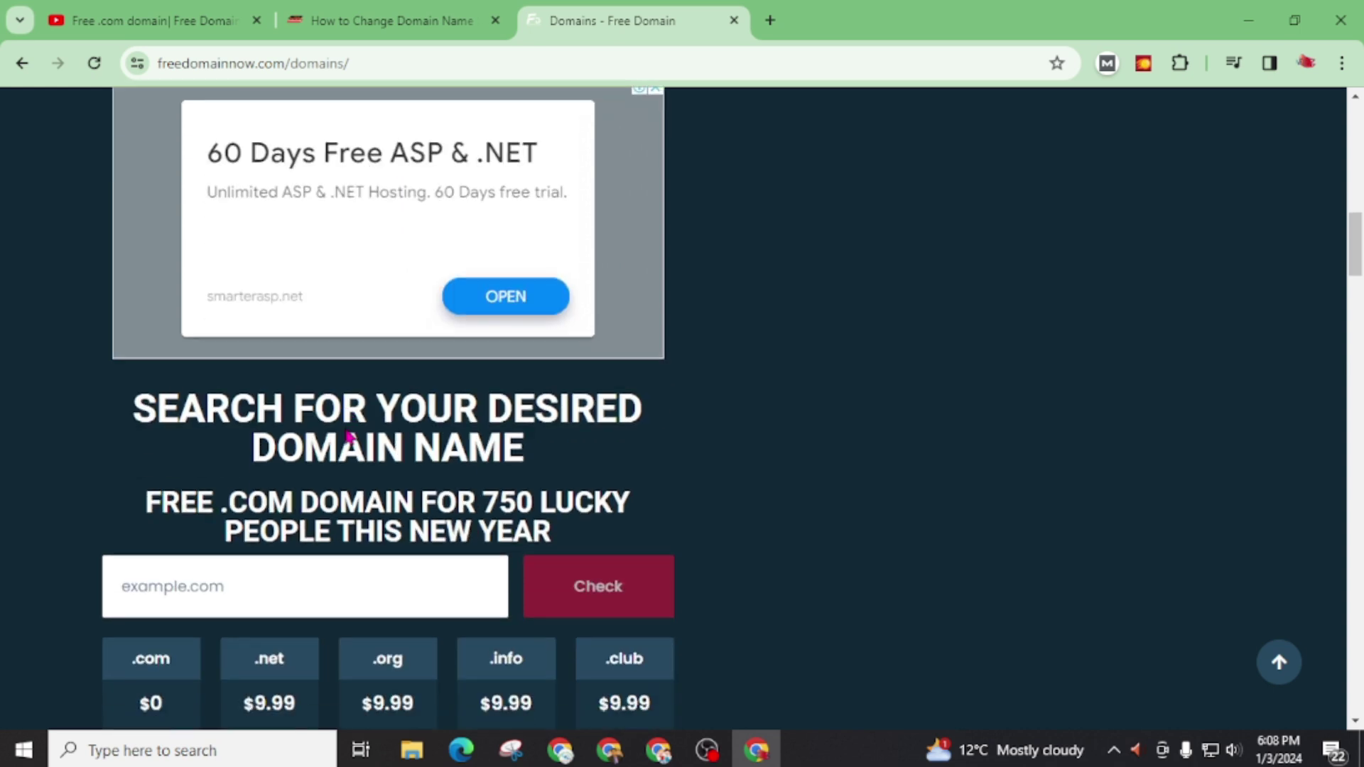
Step: Check that allfreeonlinetols.com is available for $0 and start purchasing it
{"action": "left_click", "coordinate": [204, 591]}
{"action": "type", "text": "allfreeonlineto"}
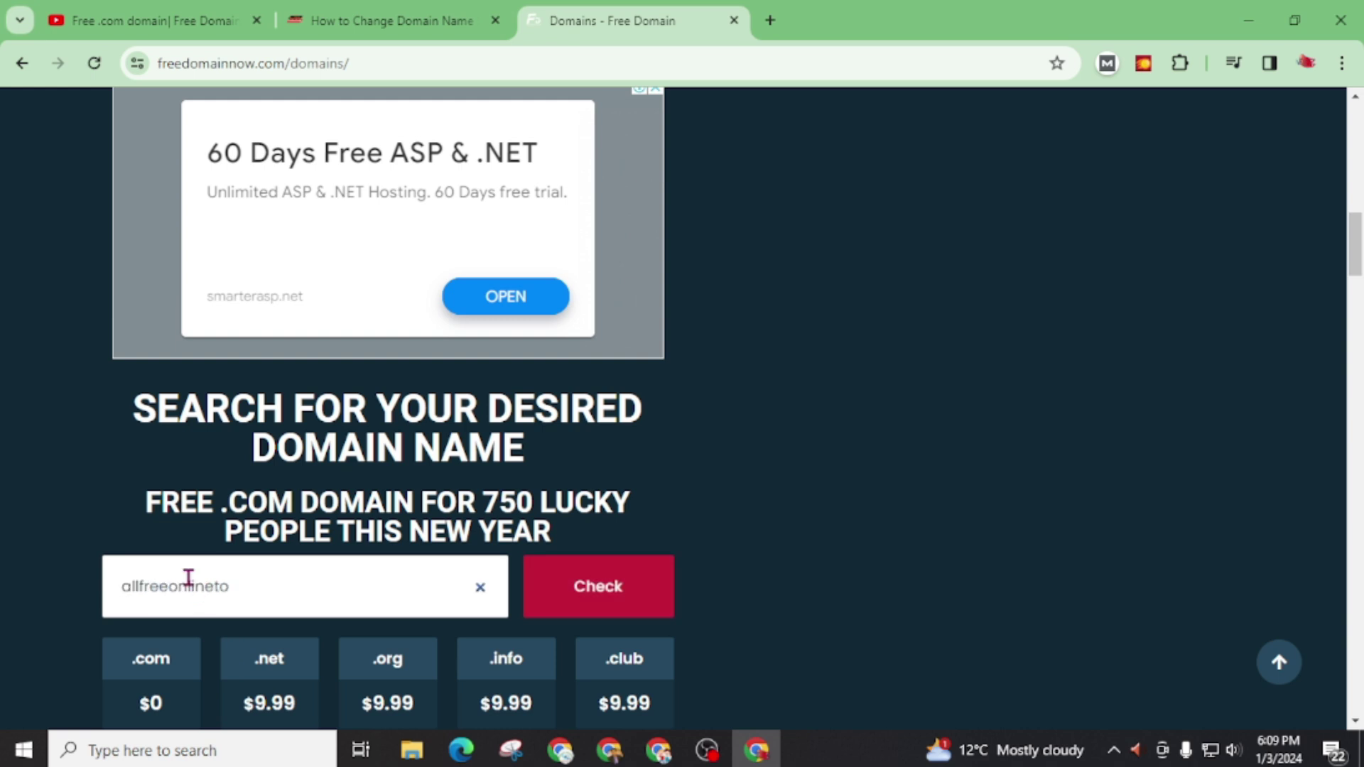
{"action": "type", "text": "ls"}
{"action": "scroll", "coordinate": [915, 455], "scroll_direction": "down", "scroll_amount": 7}
{"action": "scroll", "coordinate": [915, 455], "scroll_direction": "up", "scroll_amount": 3}
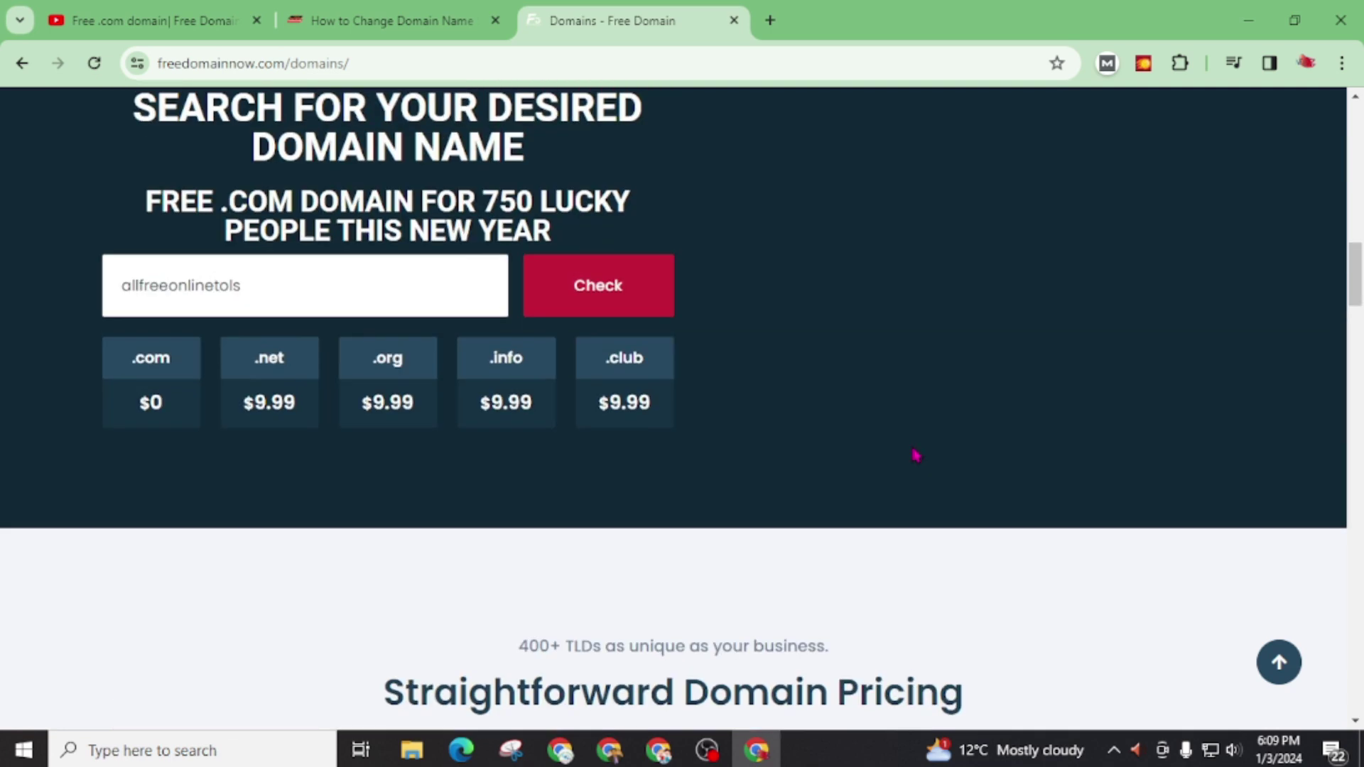
{"action": "left_click", "coordinate": [602, 306]}
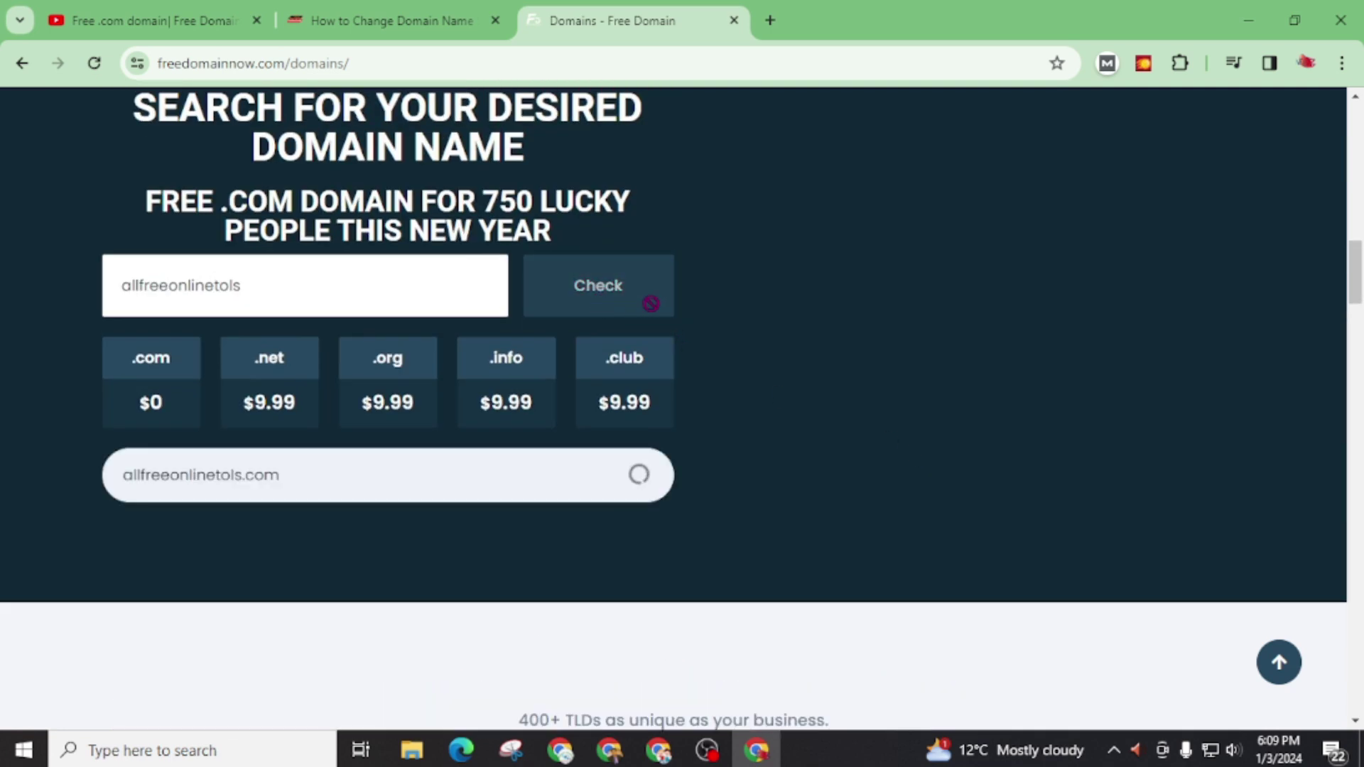
{"action": "scroll", "coordinate": [355, 490], "scroll_direction": "down", "scroll_amount": 1}
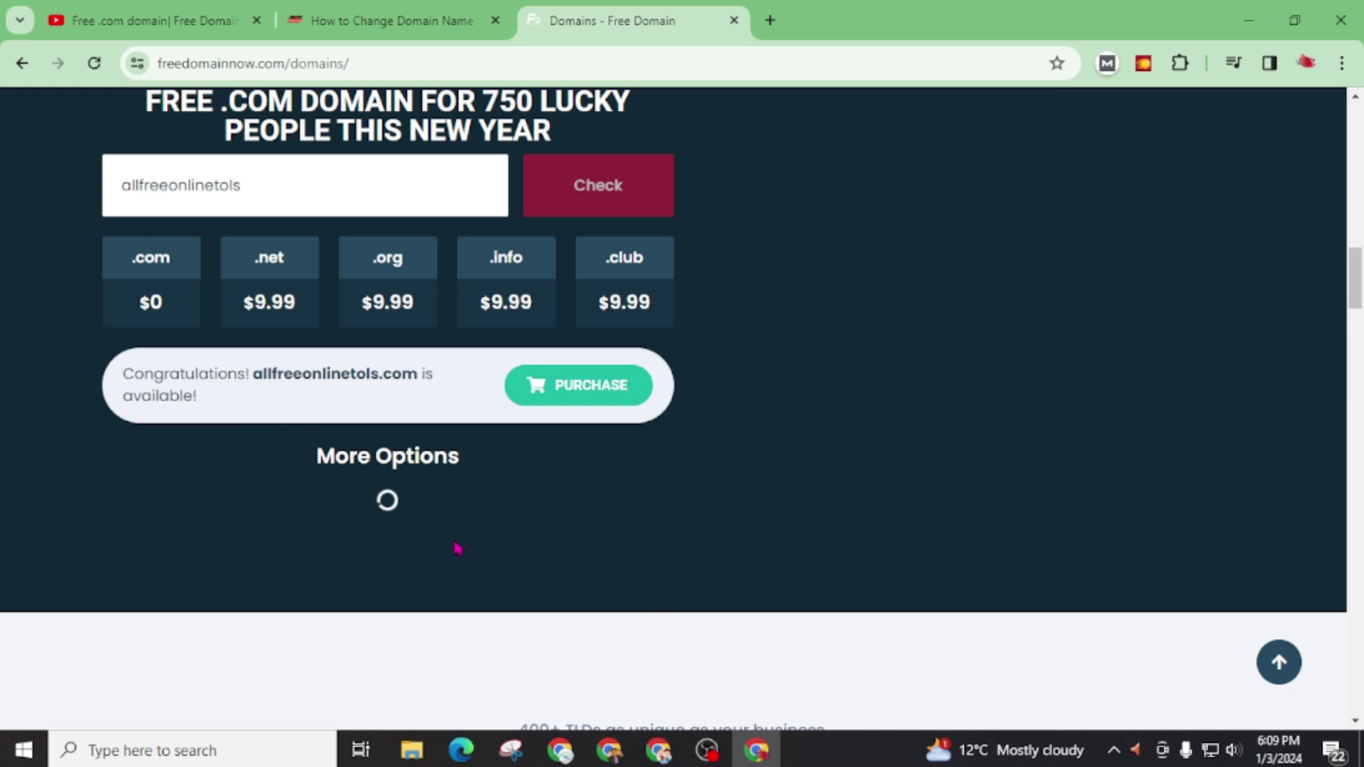
{"action": "left_click", "coordinate": [608, 386]}
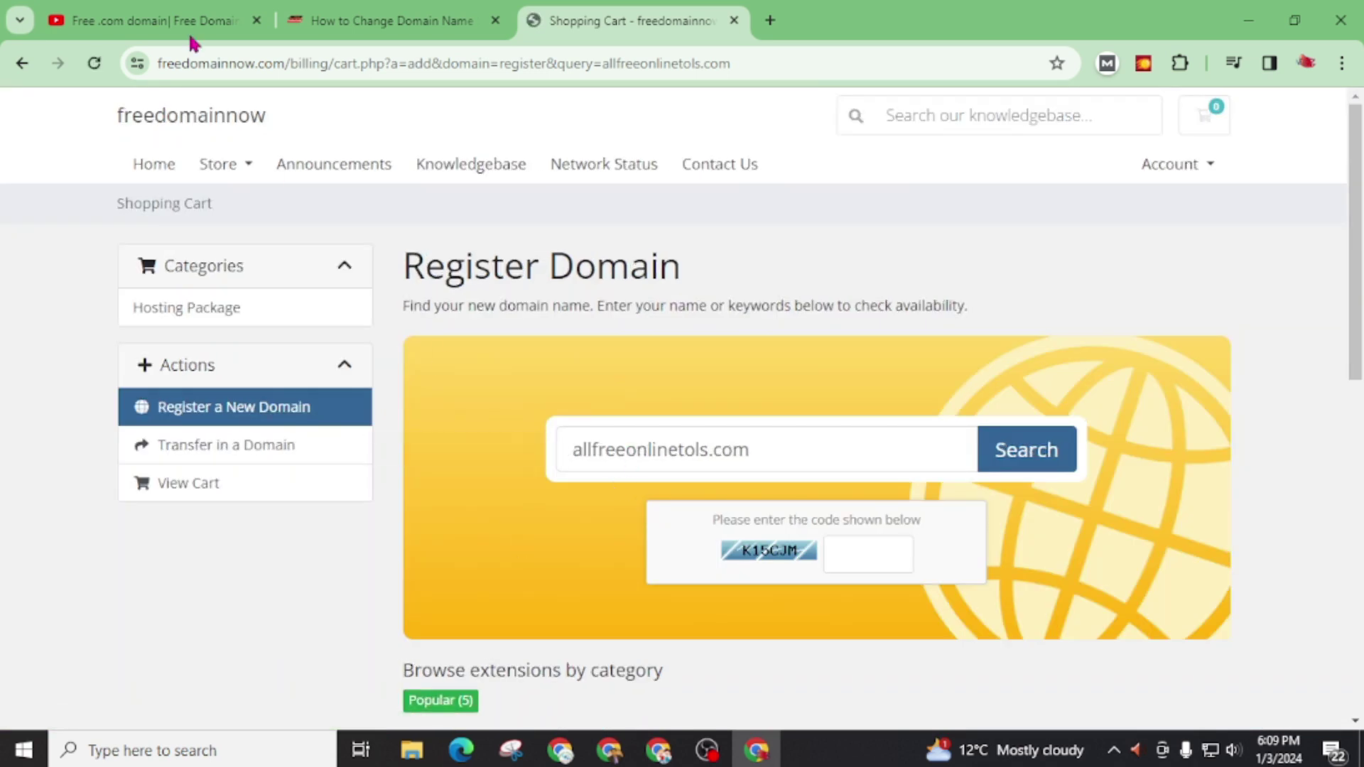
Step: Review the tutorial video tab, then return to the domain registration cart
{"action": "left_click", "coordinate": [178, 8]}
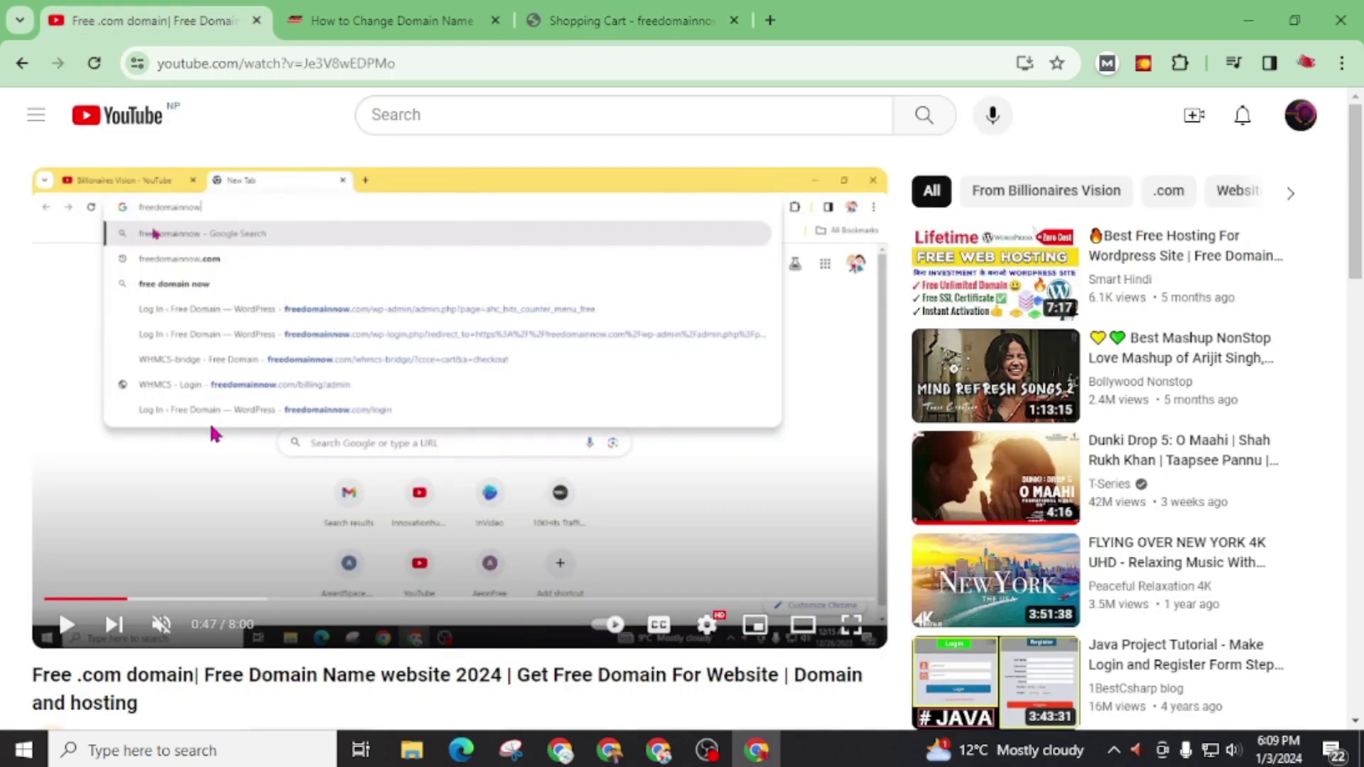
{"action": "scroll", "coordinate": [211, 432], "scroll_direction": "down", "scroll_amount": 4}
{"action": "scroll", "coordinate": [254, 561], "scroll_direction": "up", "scroll_amount": 4}
{"action": "left_click", "coordinate": [577, 22]}
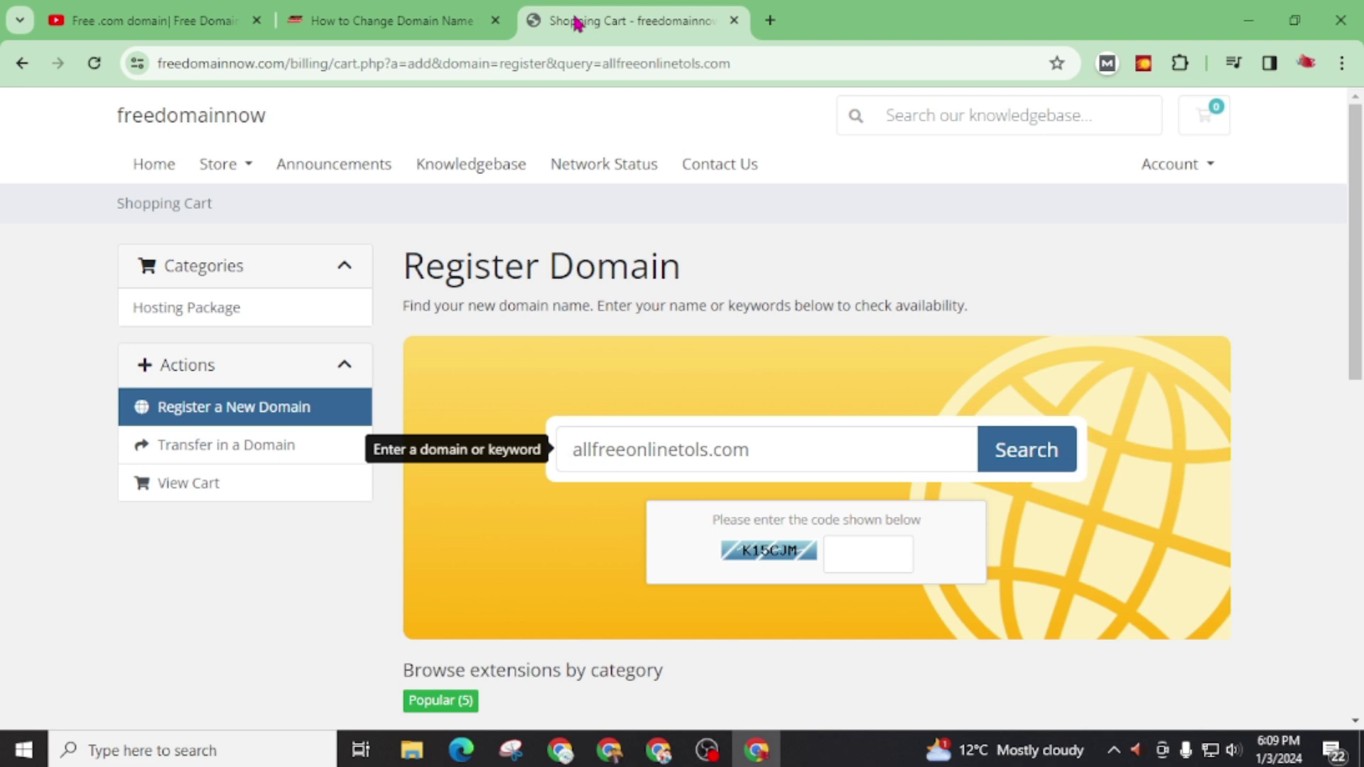
Step: Enter the captcha code, add allfreeonlinetols.com to the cart at $0.00, and check out
{"action": "left_click", "coordinate": [865, 560]}
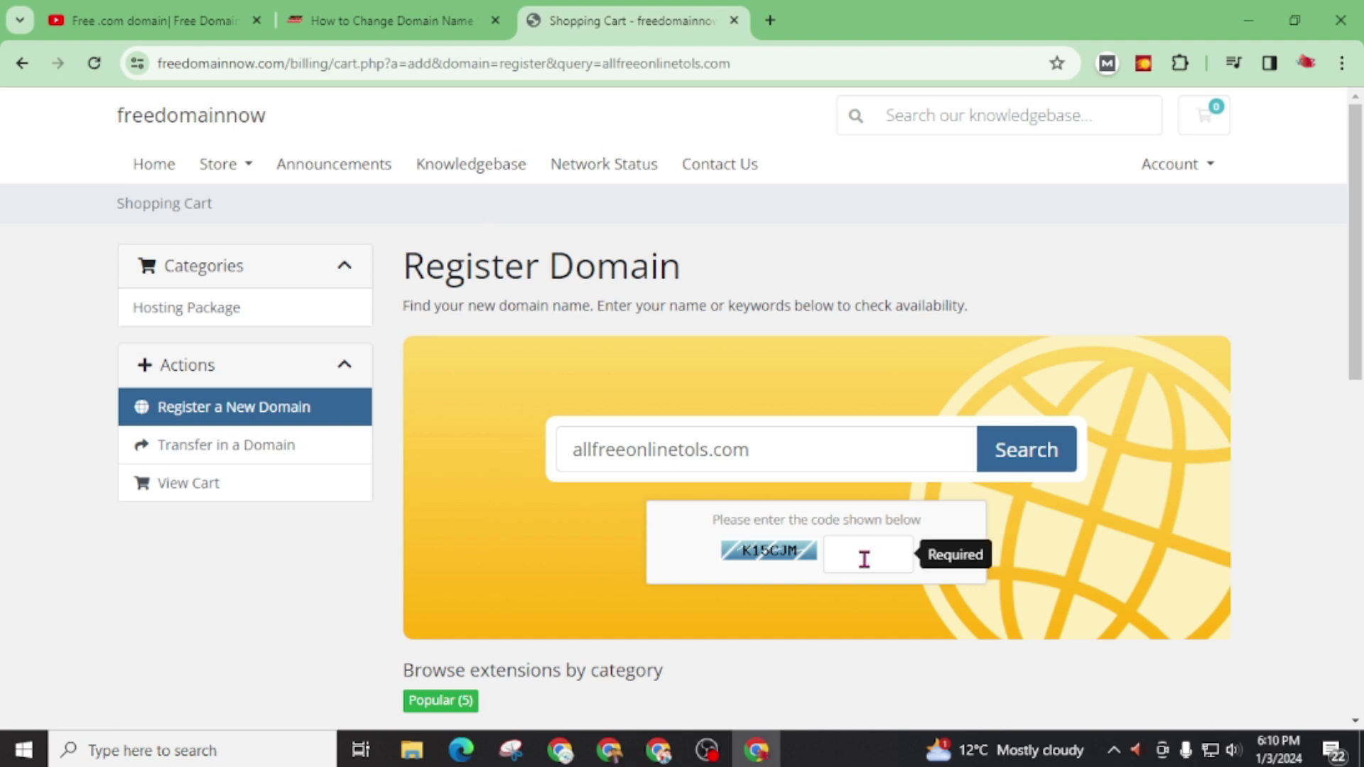
{"action": "type", "text": "K15CJM"}
{"action": "scroll", "coordinate": [897, 213], "scroll_direction": "down", "scroll_amount": 5}
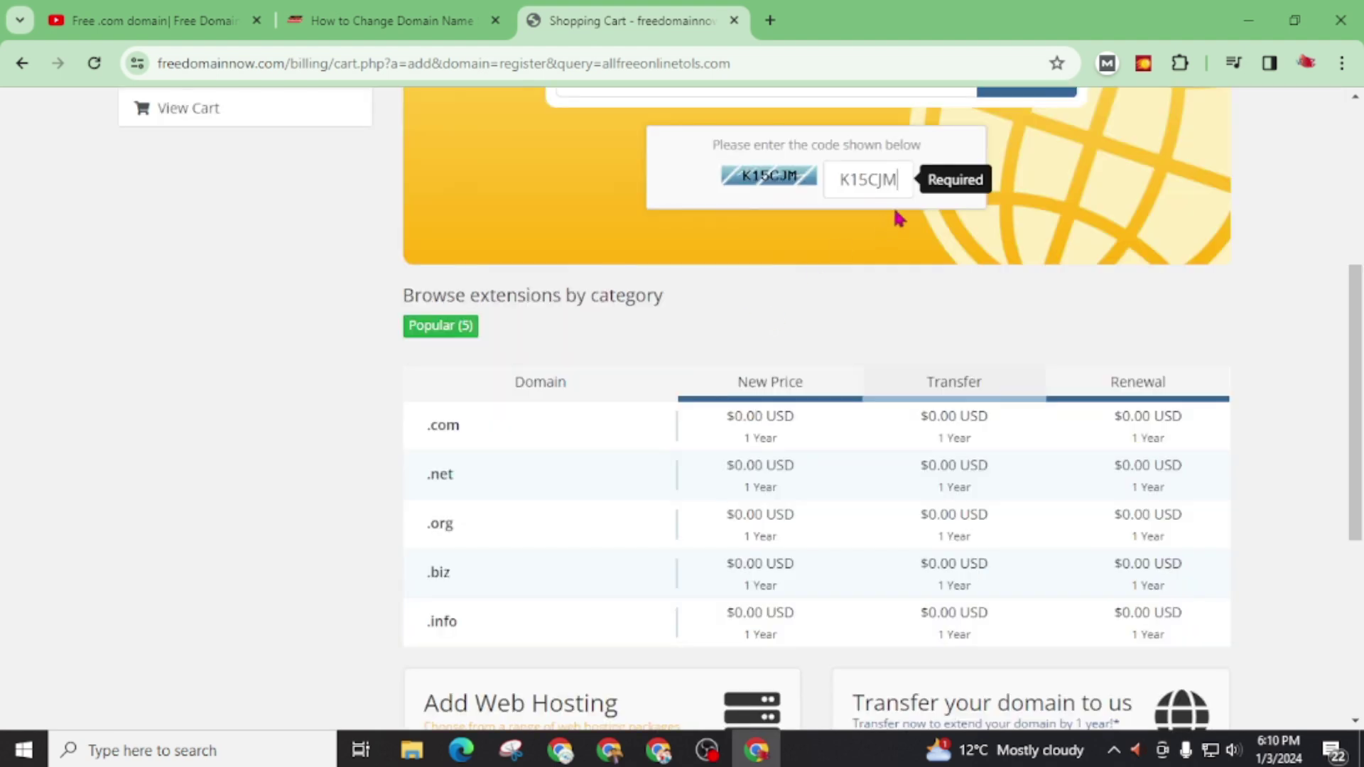
{"action": "scroll", "coordinate": [1015, 305], "scroll_direction": "up", "scroll_amount": 1}
{"action": "left_click", "coordinate": [1030, 181]}
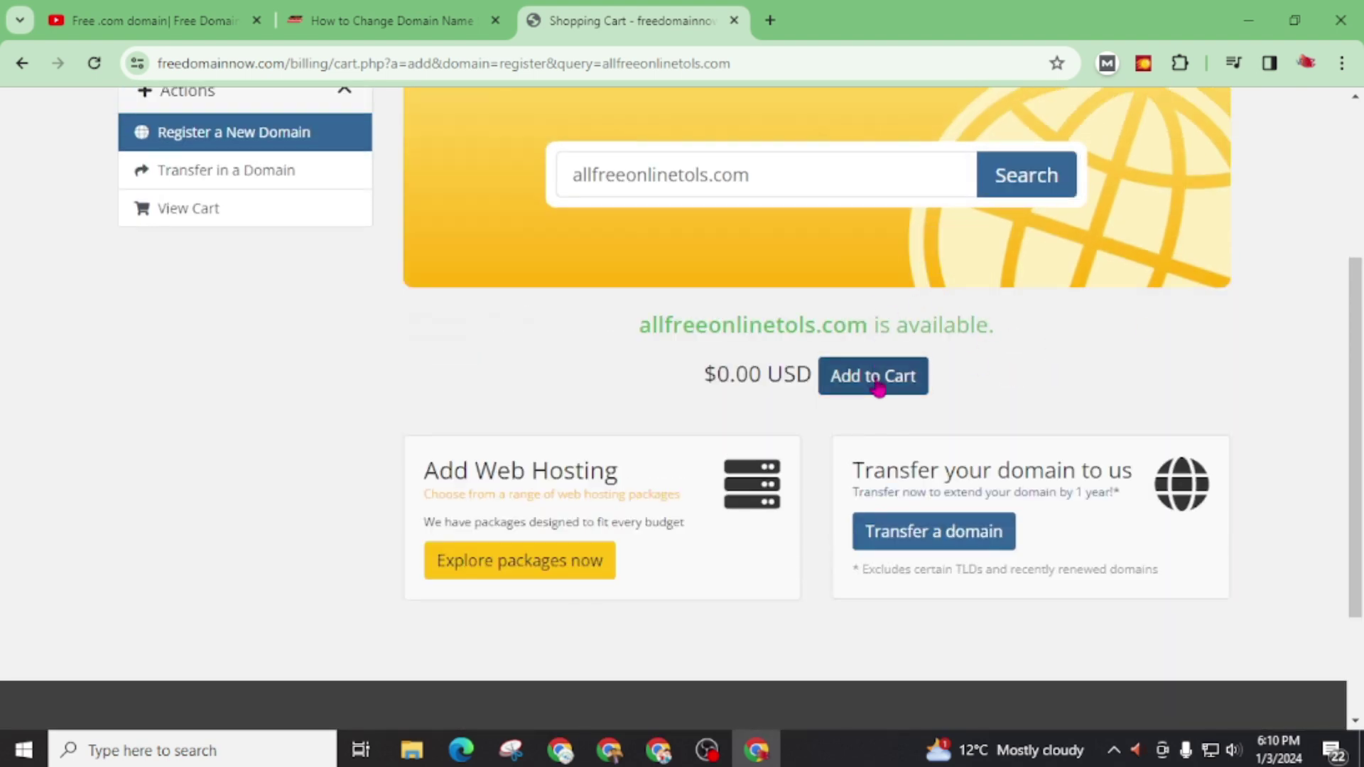
{"action": "left_click", "coordinate": [875, 378]}
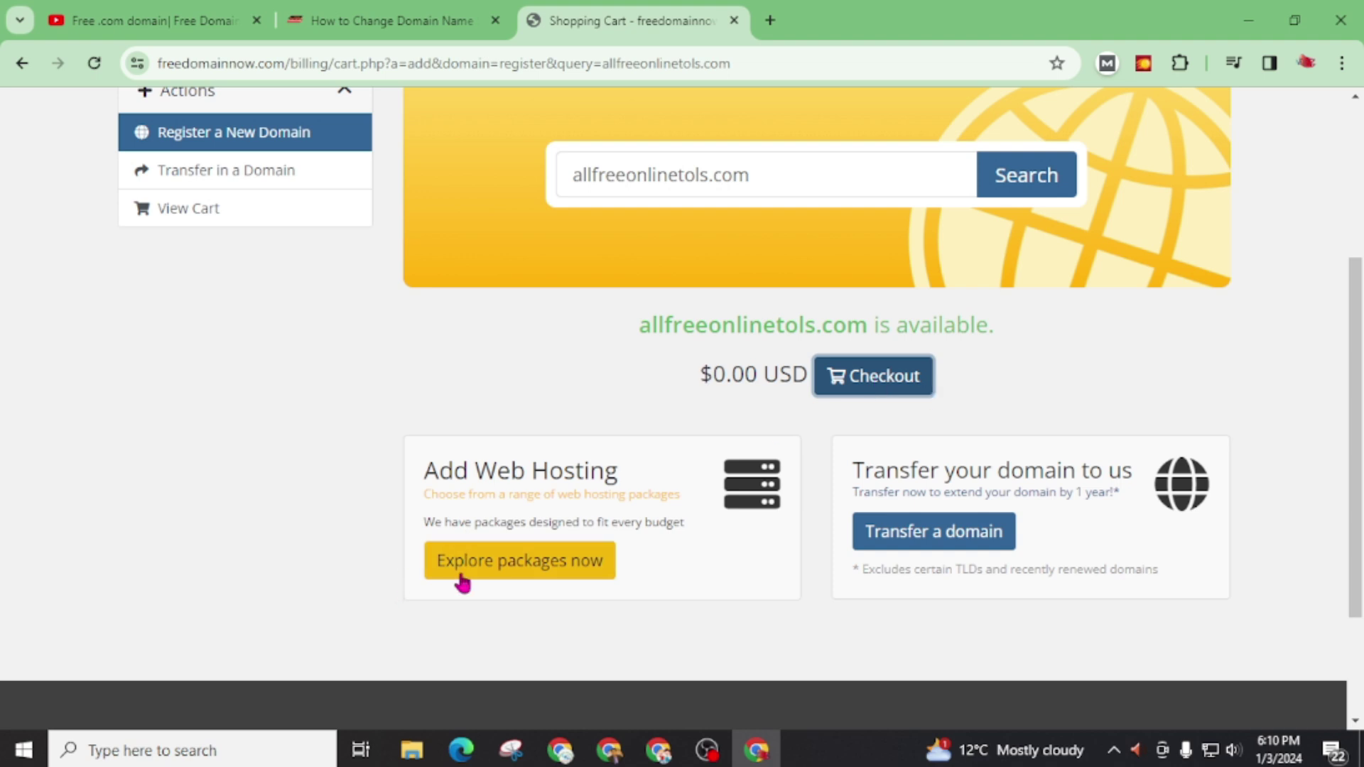
{"action": "left_click_drag", "start_coordinate": [431, 470], "coordinate": [615, 466]}
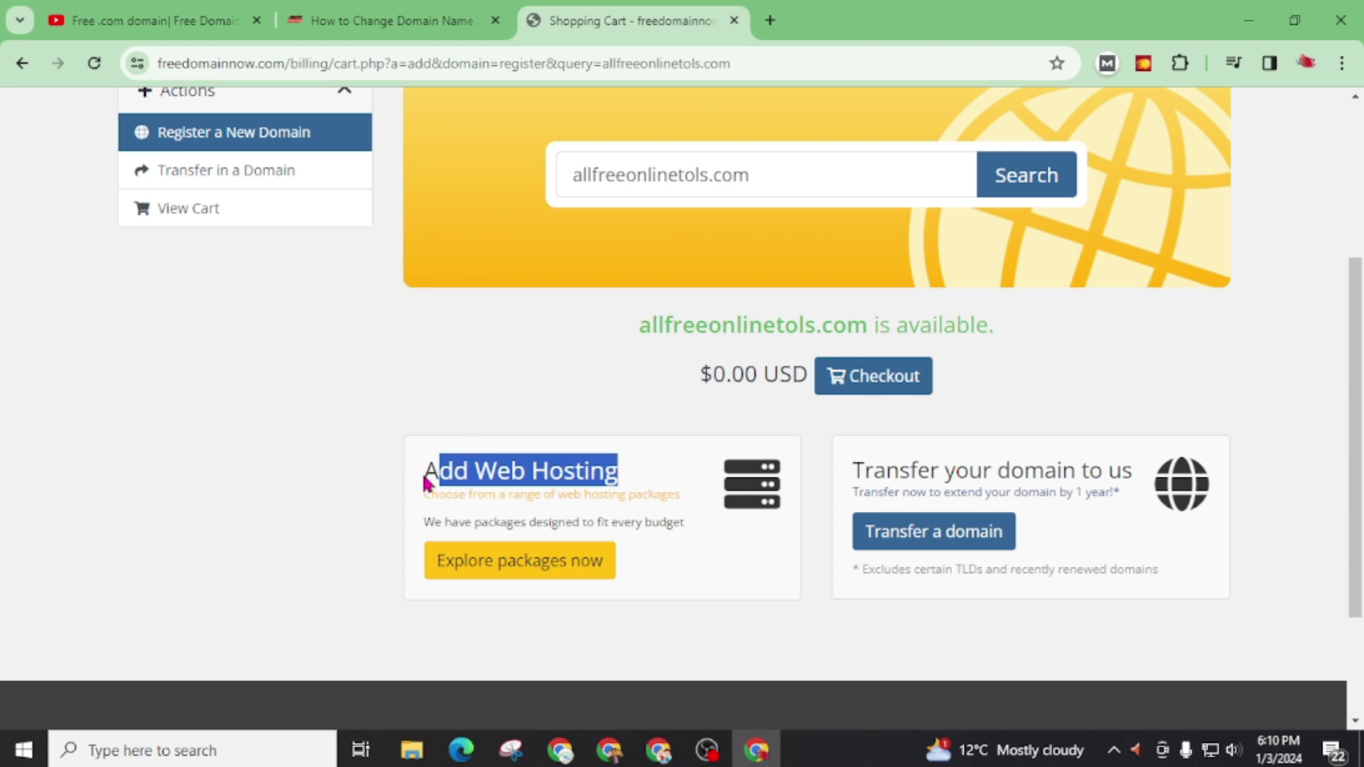
{"action": "left_click", "coordinate": [867, 388]}
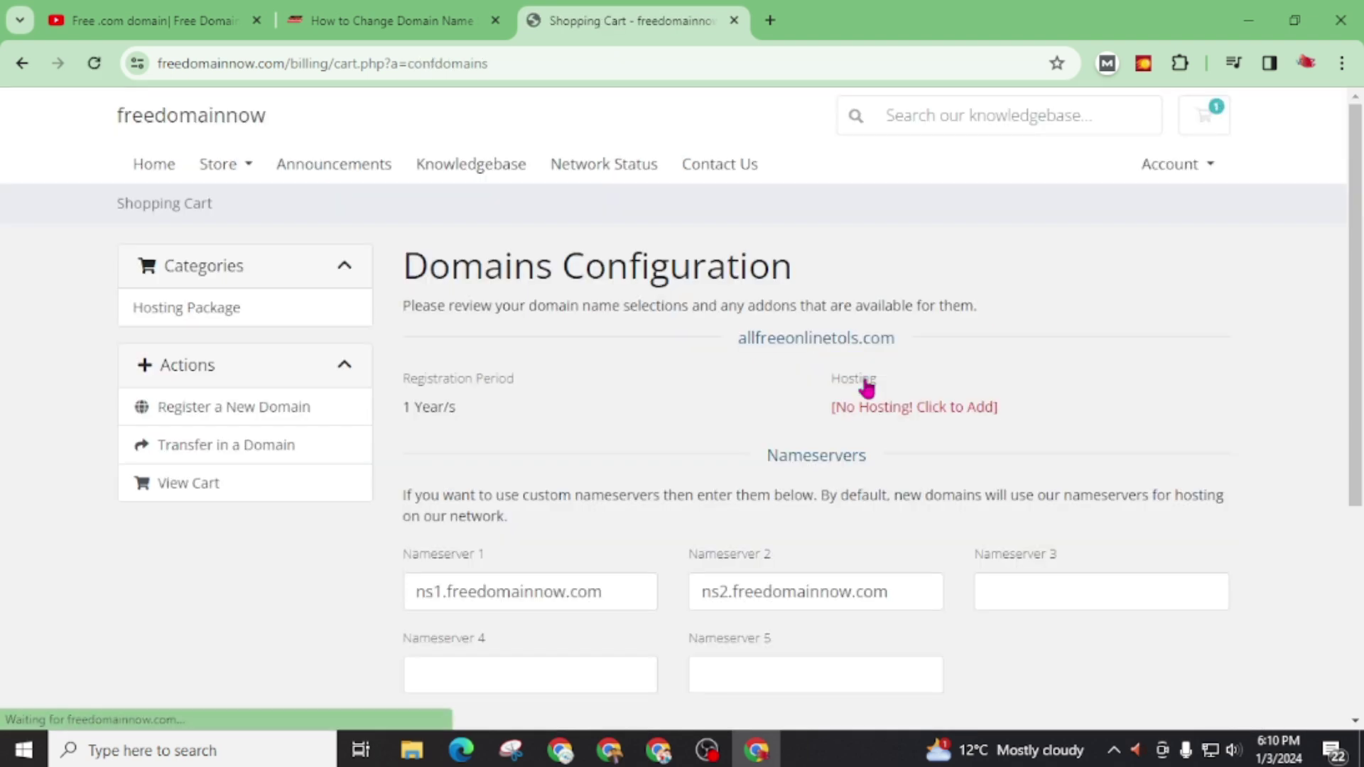
Step: Open a fourth browser tab on the Google start page
{"action": "scroll", "coordinate": [471, 496], "scroll_direction": "down", "scroll_amount": 1}
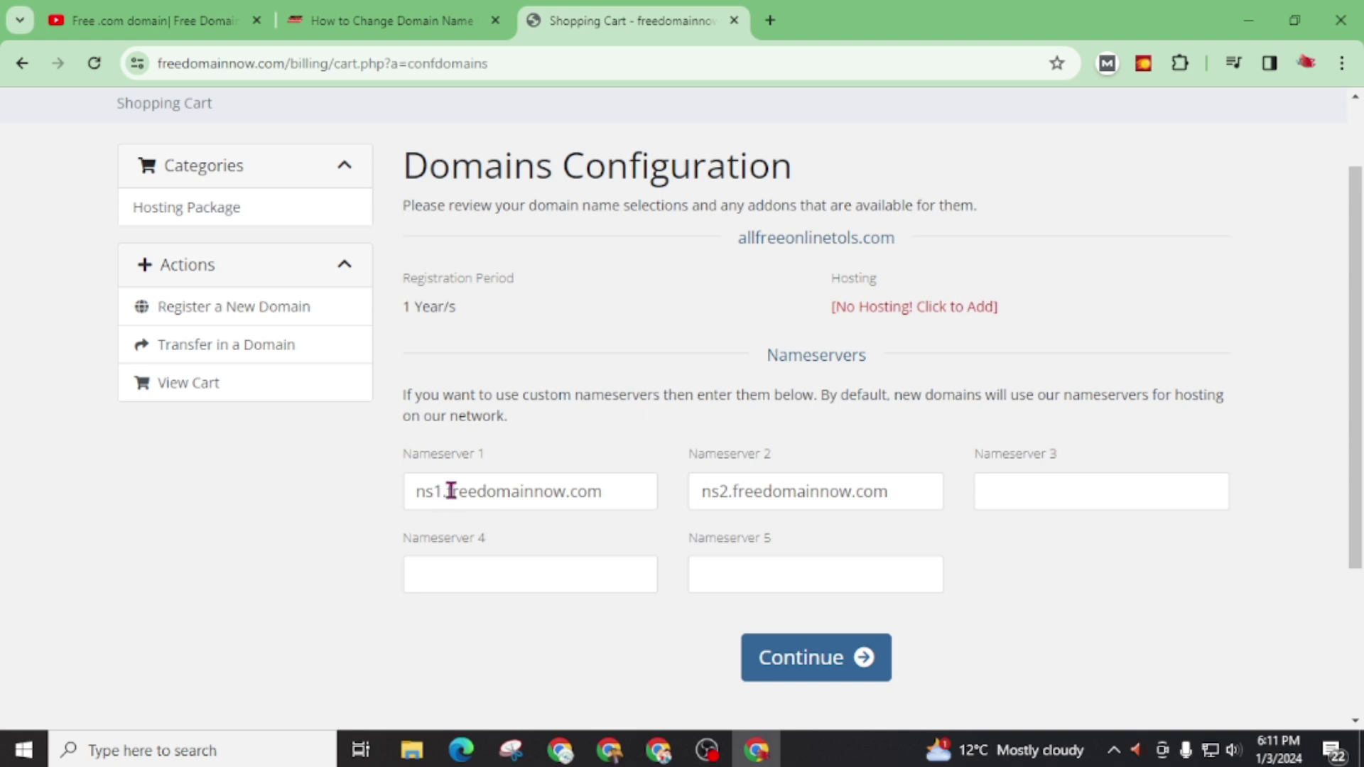
{"action": "left_click", "coordinate": [770, 21]}
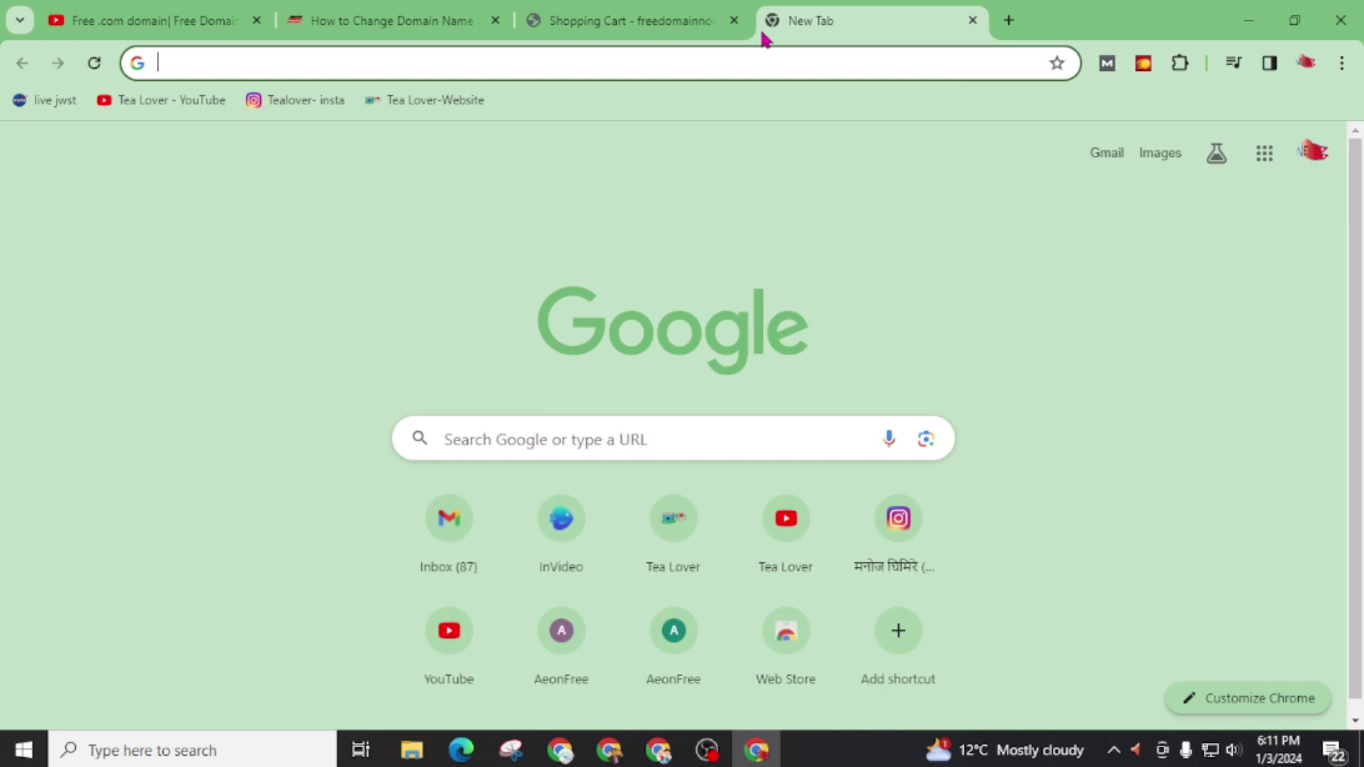
Step: View the Billionaires Vision channel's Videos list, then return to the domain cart tab
{"action": "left_click", "coordinate": [164, 18]}
{"action": "scroll", "coordinate": [250, 391], "scroll_direction": "down", "scroll_amount": 3}
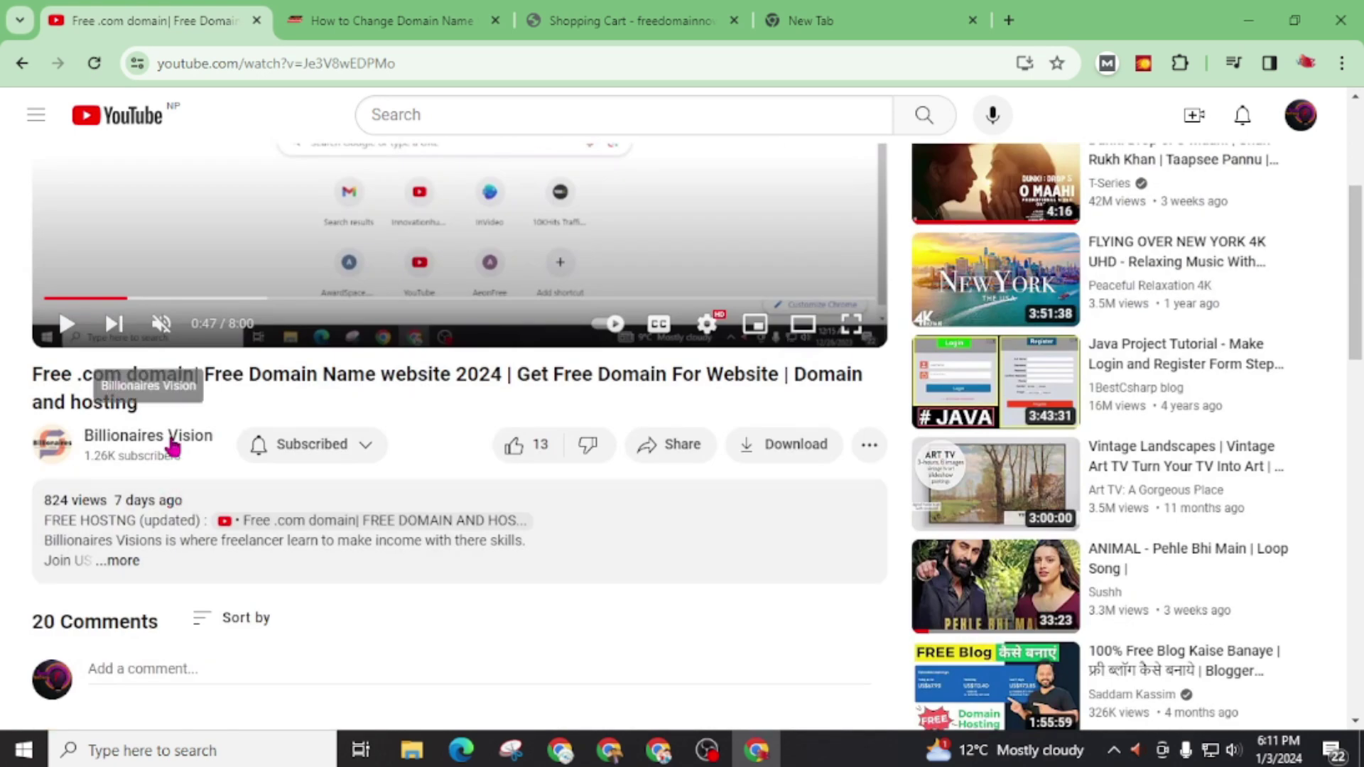
{"action": "left_click", "coordinate": [174, 358]}
{"action": "scroll", "coordinate": [406, 419], "scroll_direction": "down", "scroll_amount": 5}
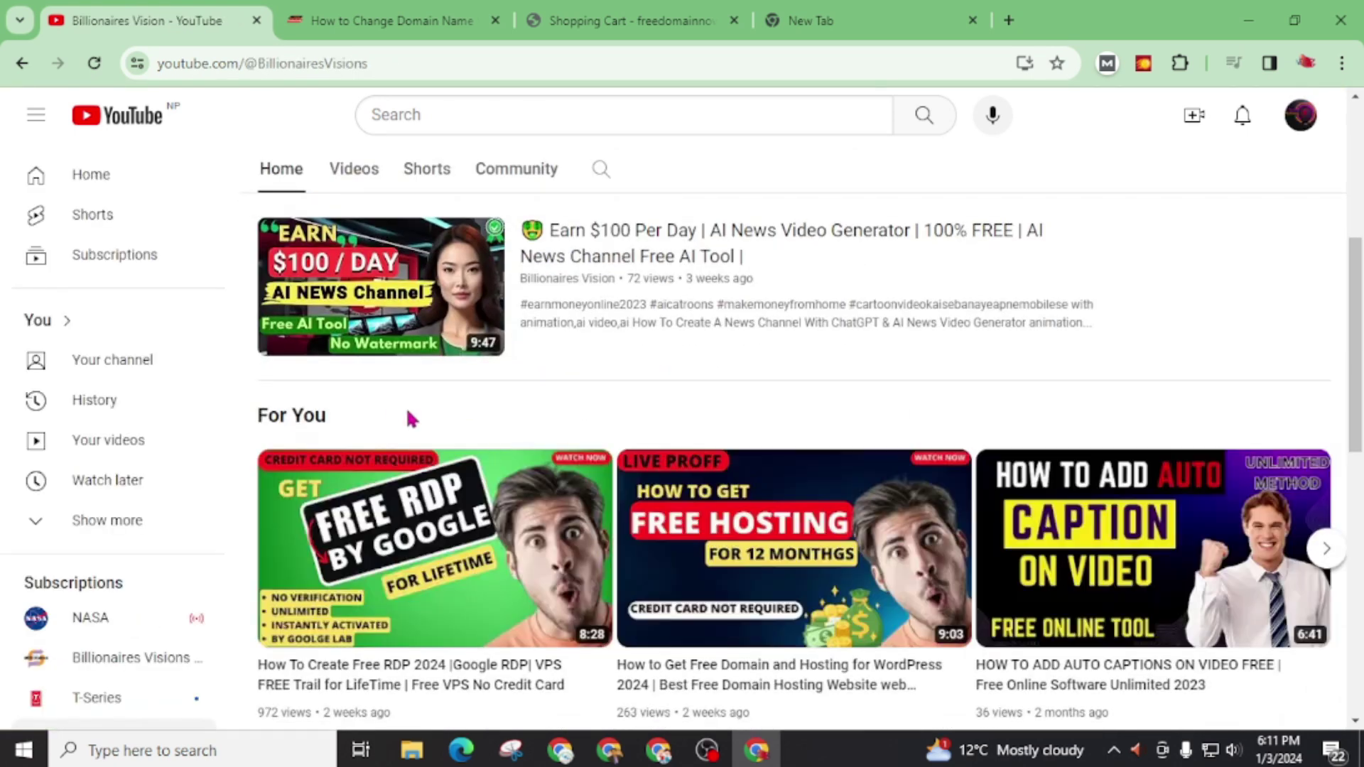
{"action": "scroll", "coordinate": [376, 398], "scroll_direction": "up", "scroll_amount": 3}
{"action": "left_click", "coordinate": [354, 377]}
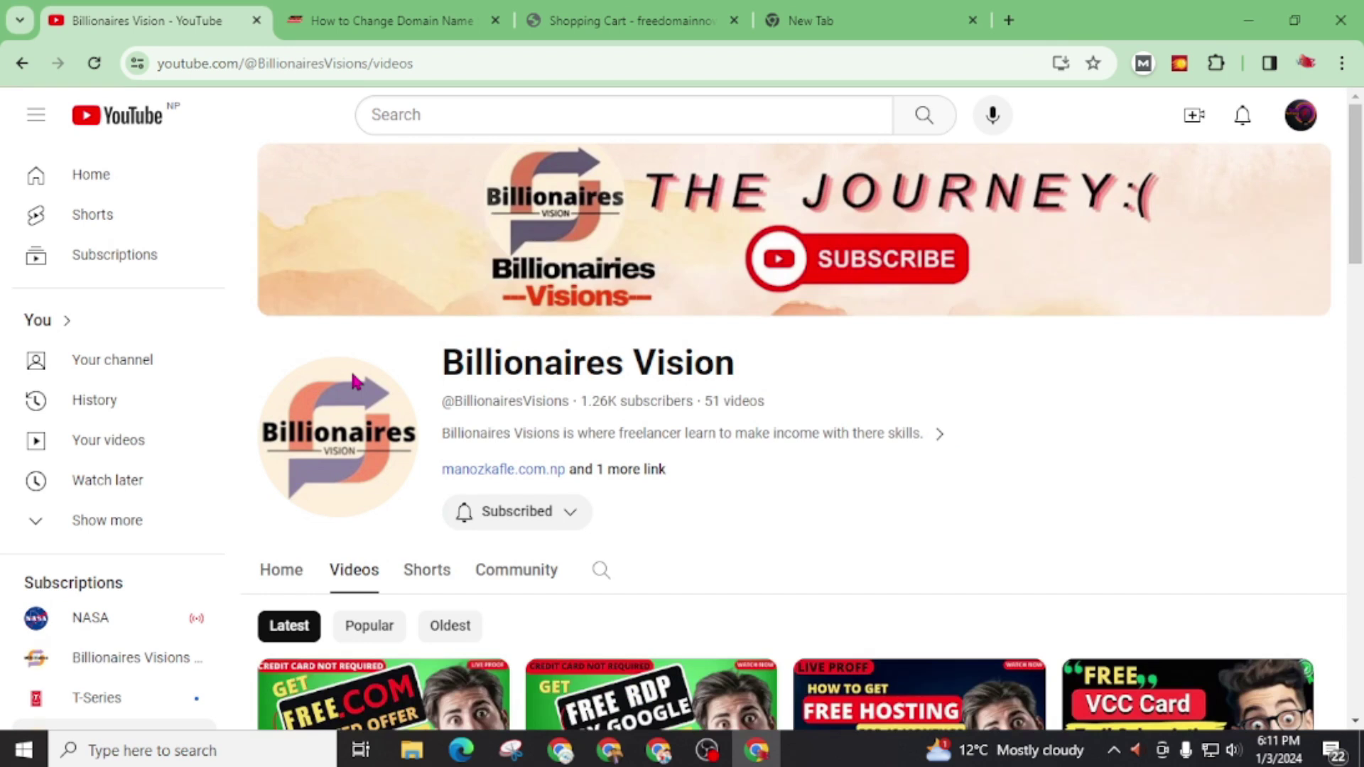
{"action": "scroll", "coordinate": [353, 385], "scroll_direction": "down", "scroll_amount": 8}
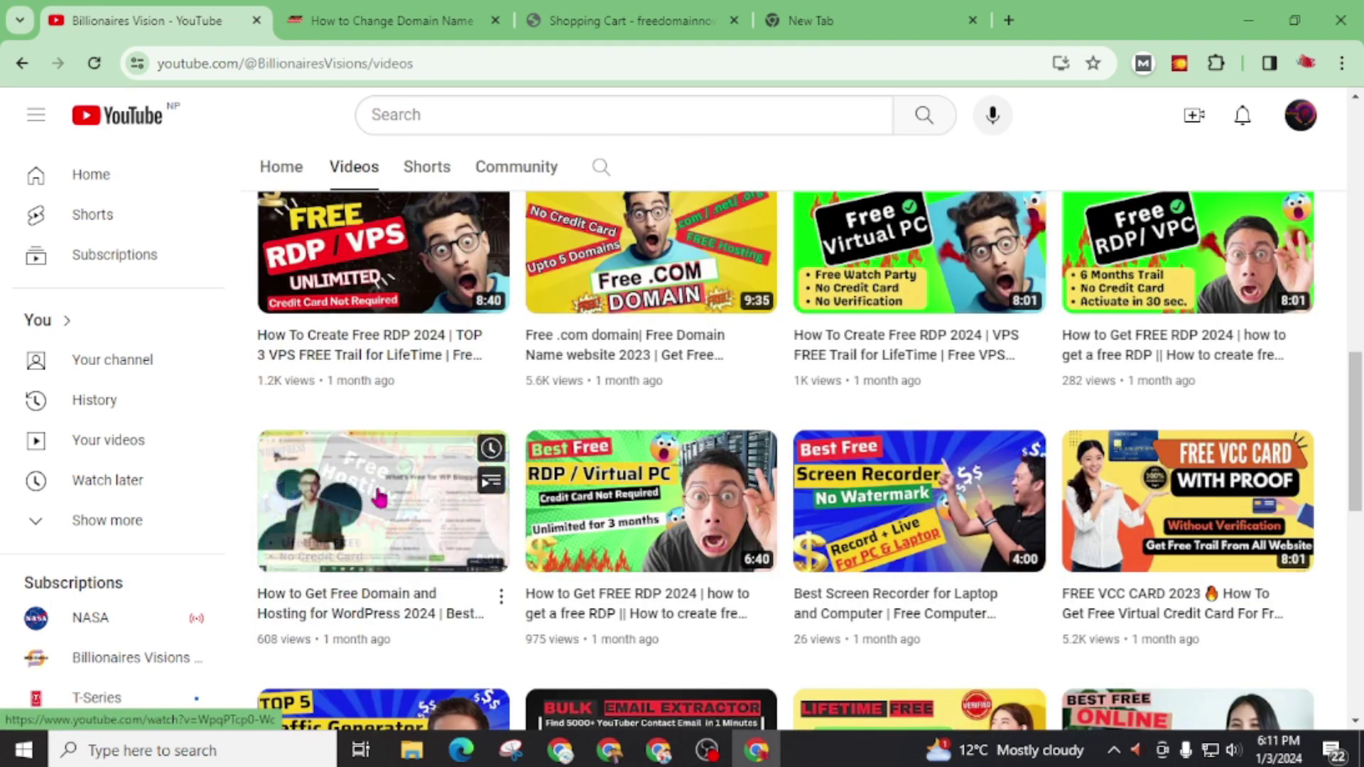
{"action": "left_click", "coordinate": [664, 20]}
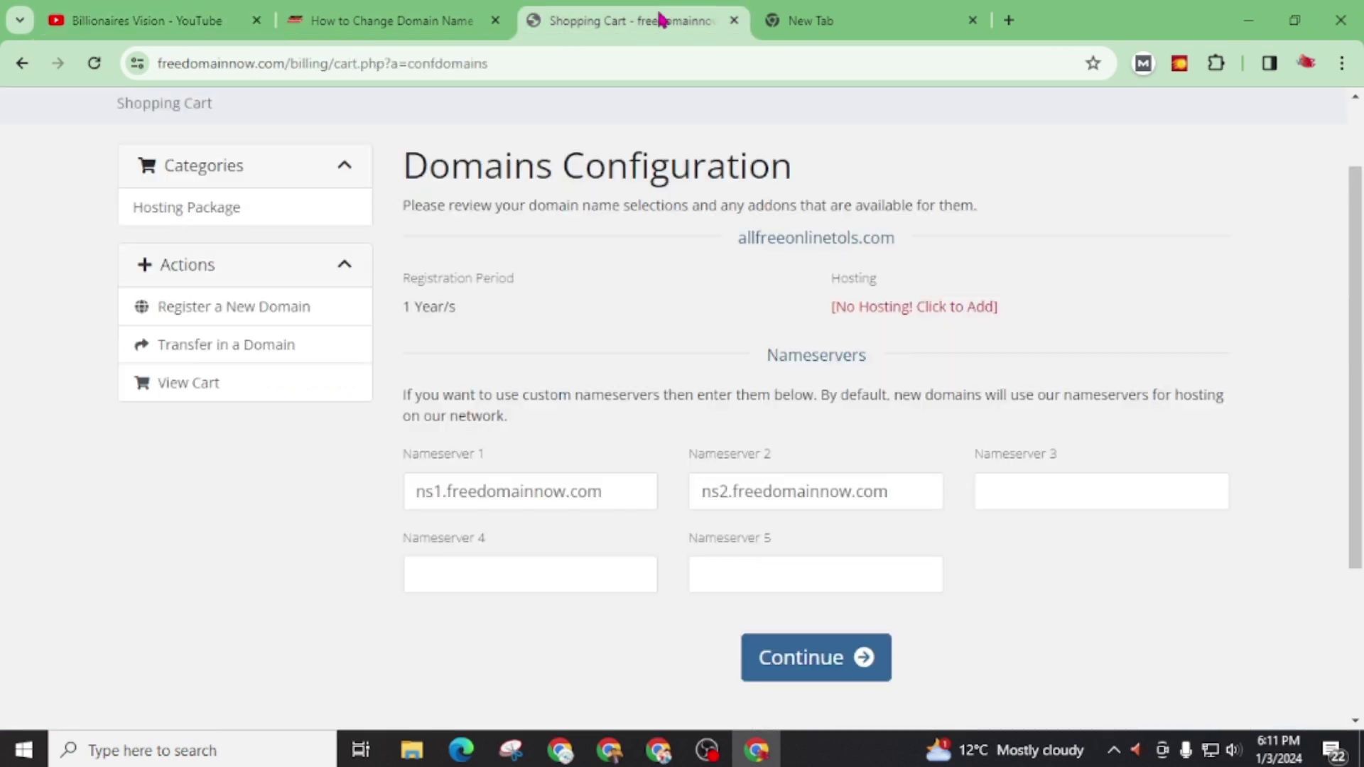
Step: In a new tab, search for InfinityFree's nameservers and copy ns1.infinityfree.com from the forum guide
{"action": "left_click", "coordinate": [807, 26]}
{"action": "type", "text": "name s"}
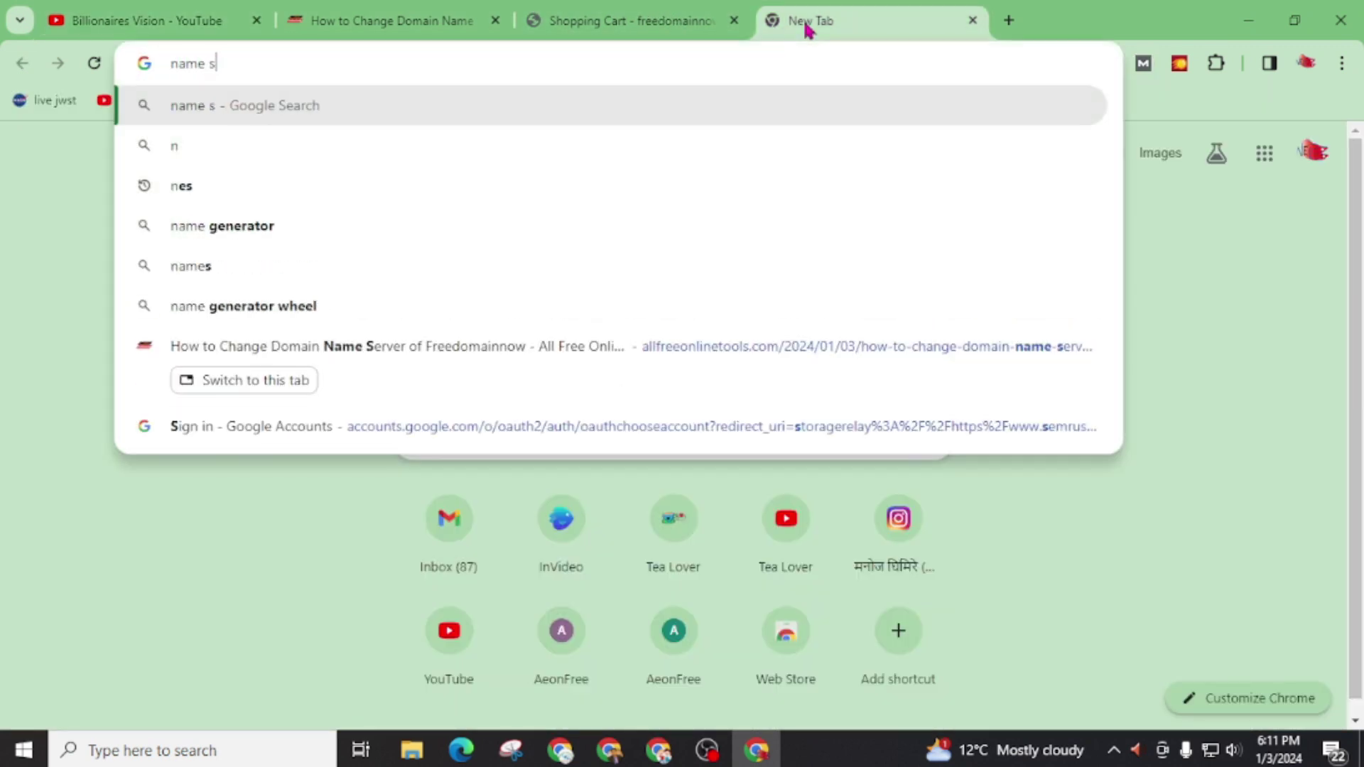
{"action": "type", "text": "ervers of infin"}
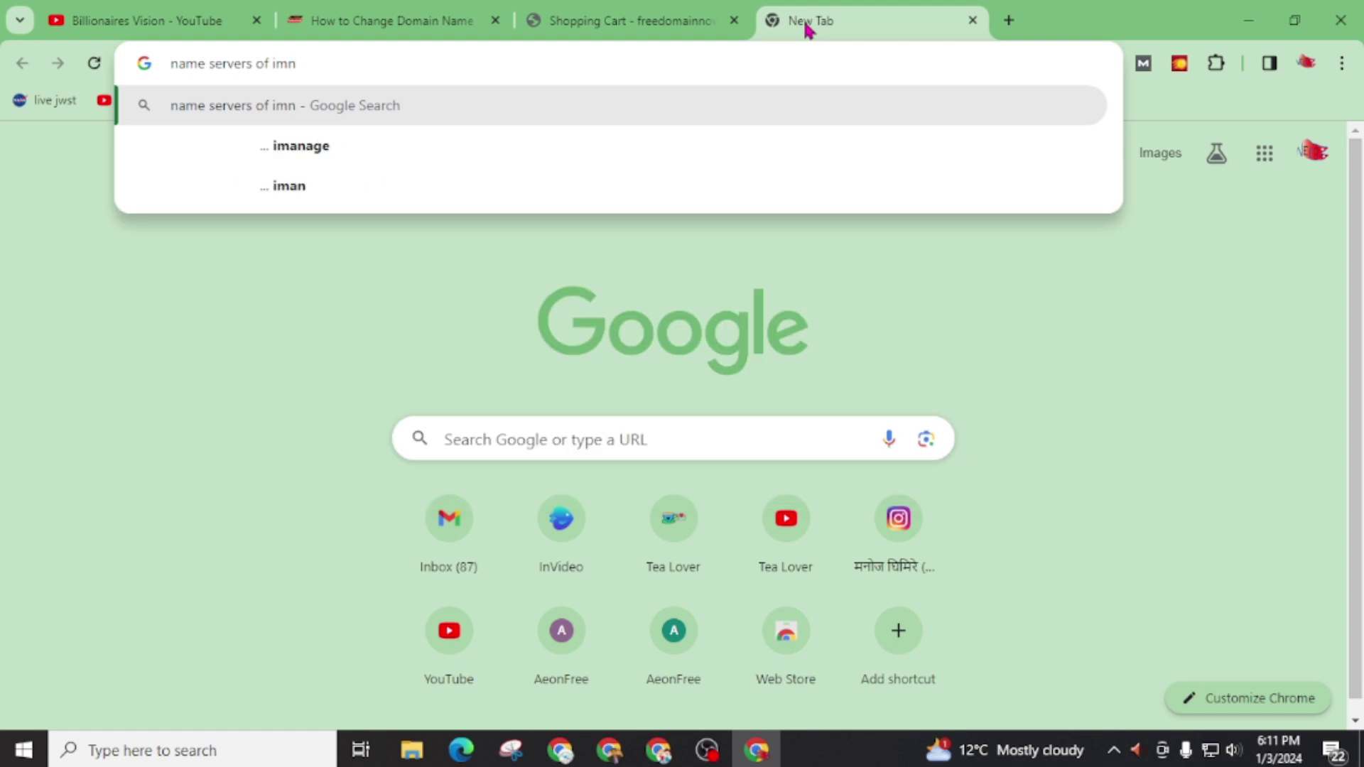
{"action": "key", "text": "BackSpace"}
{"action": "key", "text": "BackSpace"}
{"action": "type", "text": "nfin"}
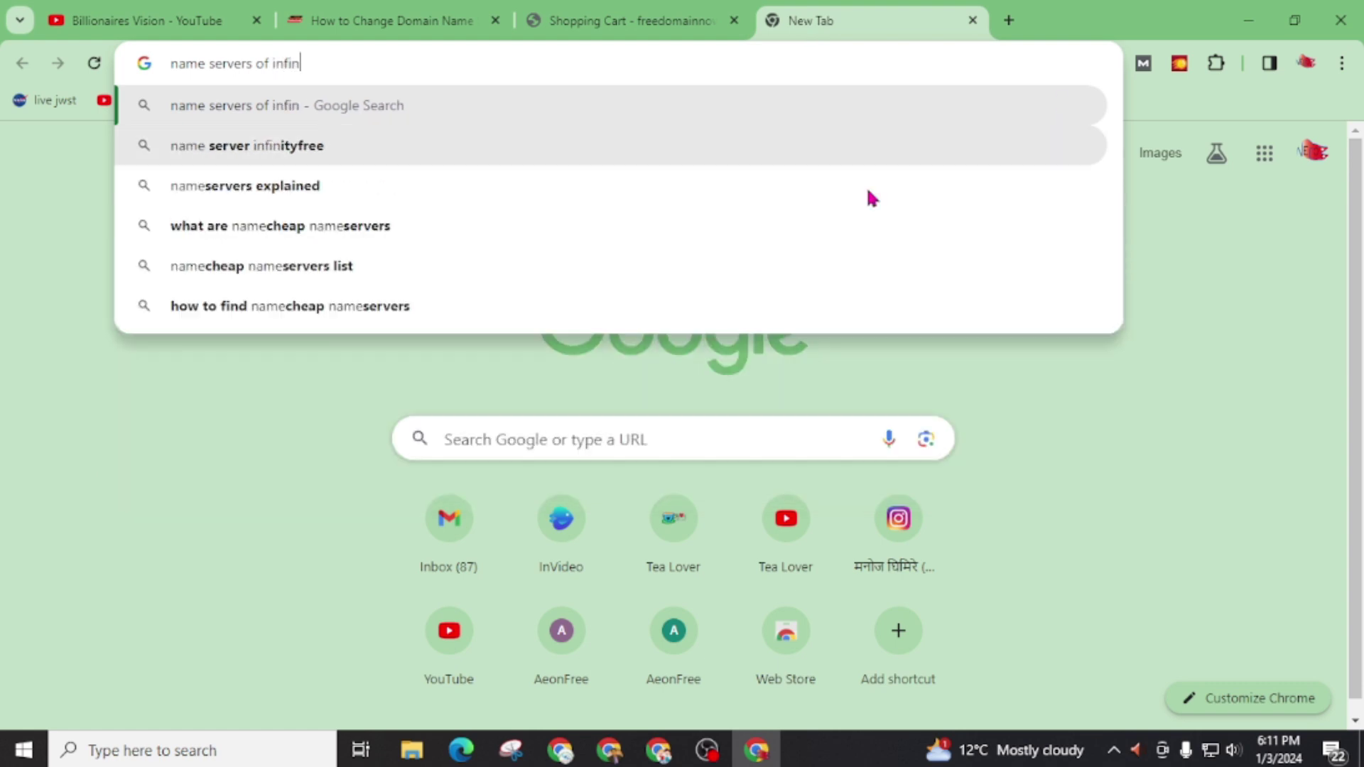
{"action": "left_click", "coordinate": [220, 151]}
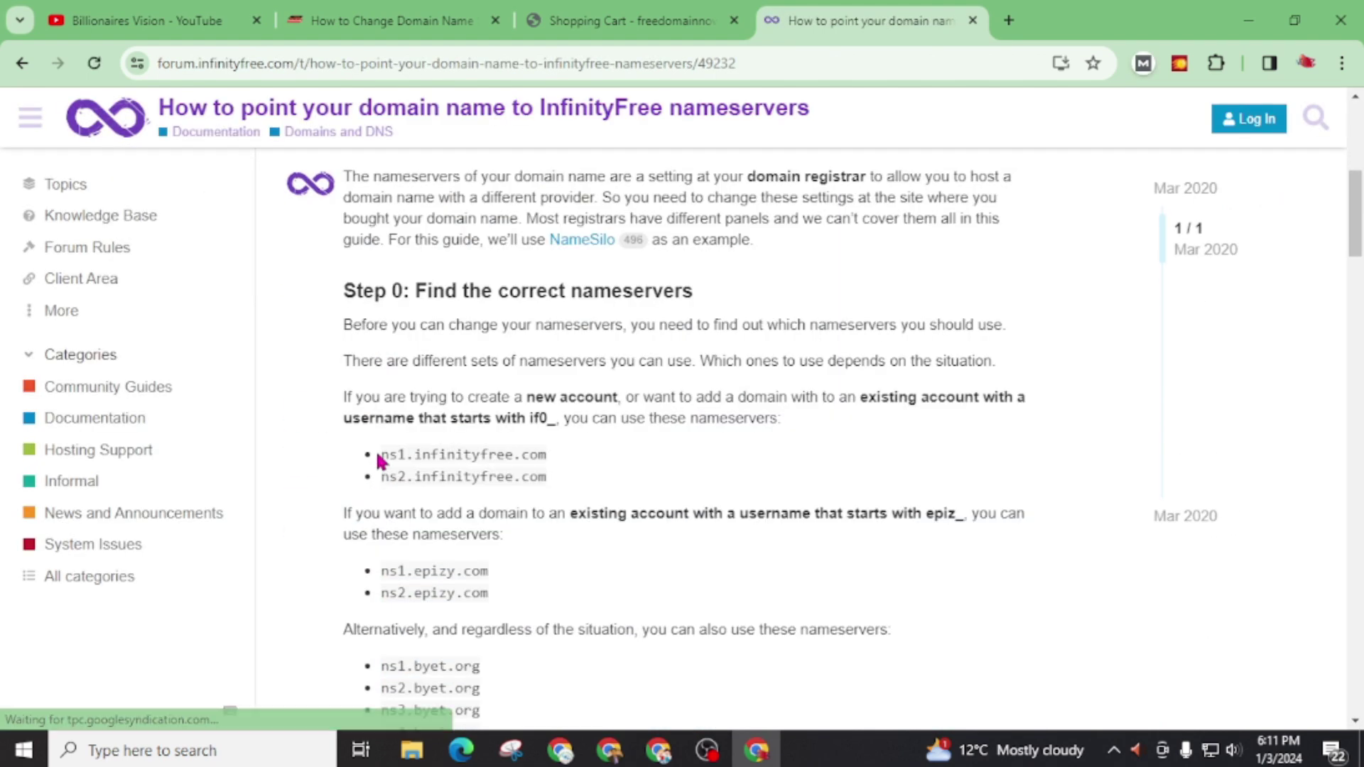
{"action": "left_click_drag", "start_coordinate": [376, 456], "coordinate": [563, 446]}
{"action": "key", "text": "ctrl+c"}
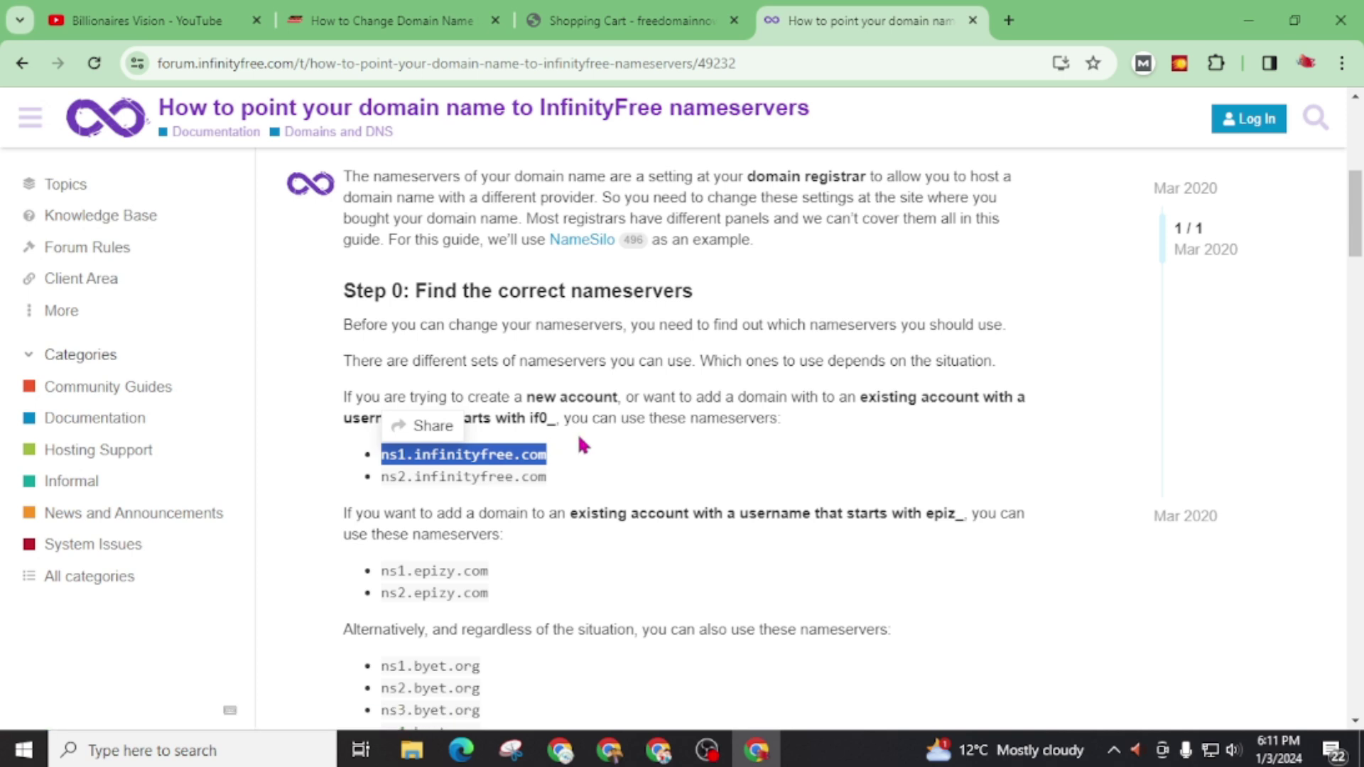
Step: Set the cart's nameservers to ns1.infinityfree.com and ns2.infinityfree.com
{"action": "left_click", "coordinate": [599, 35]}
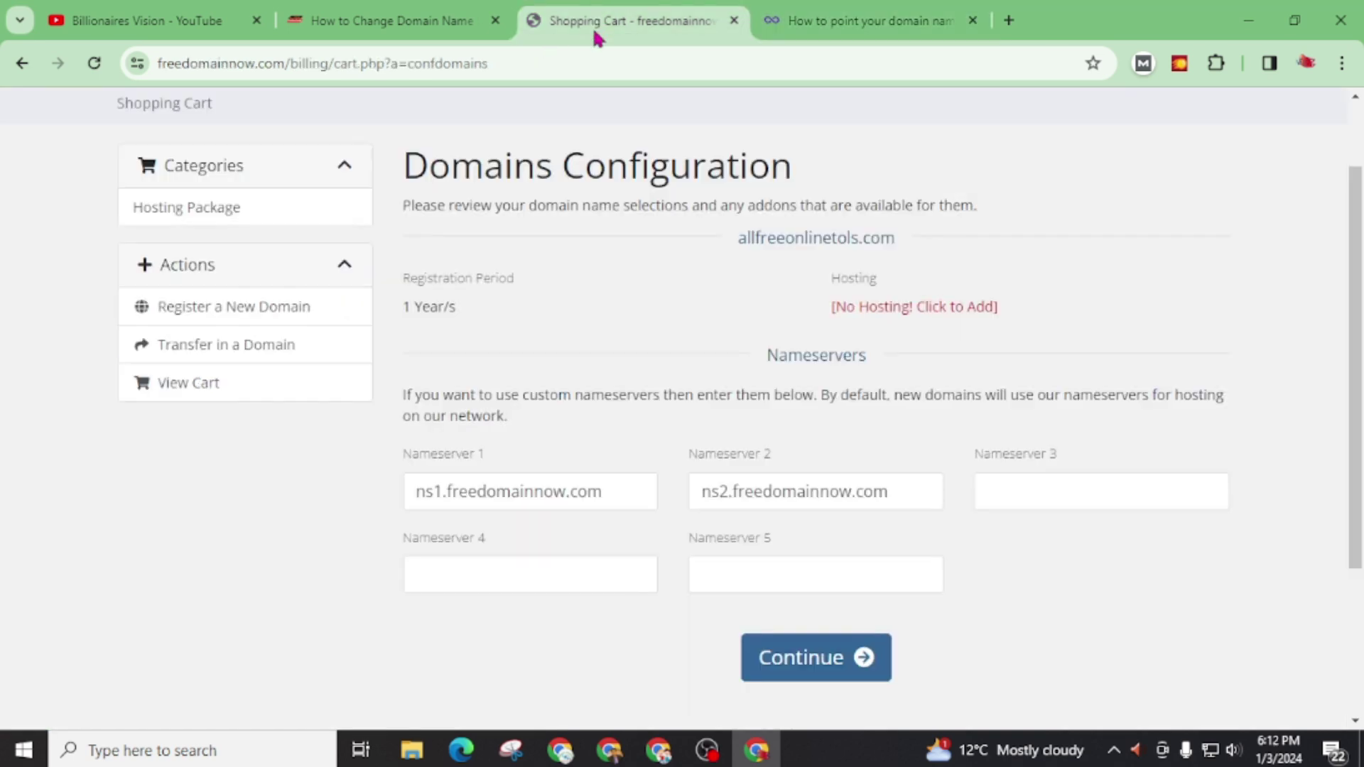
{"action": "triple_click", "coordinate": [640, 487]}
{"action": "key", "text": "ctrl+v"}
{"action": "left_click_drag", "start_coordinate": [902, 490], "coordinate": [663, 495]}
{"action": "key", "text": "ctrl+v"}
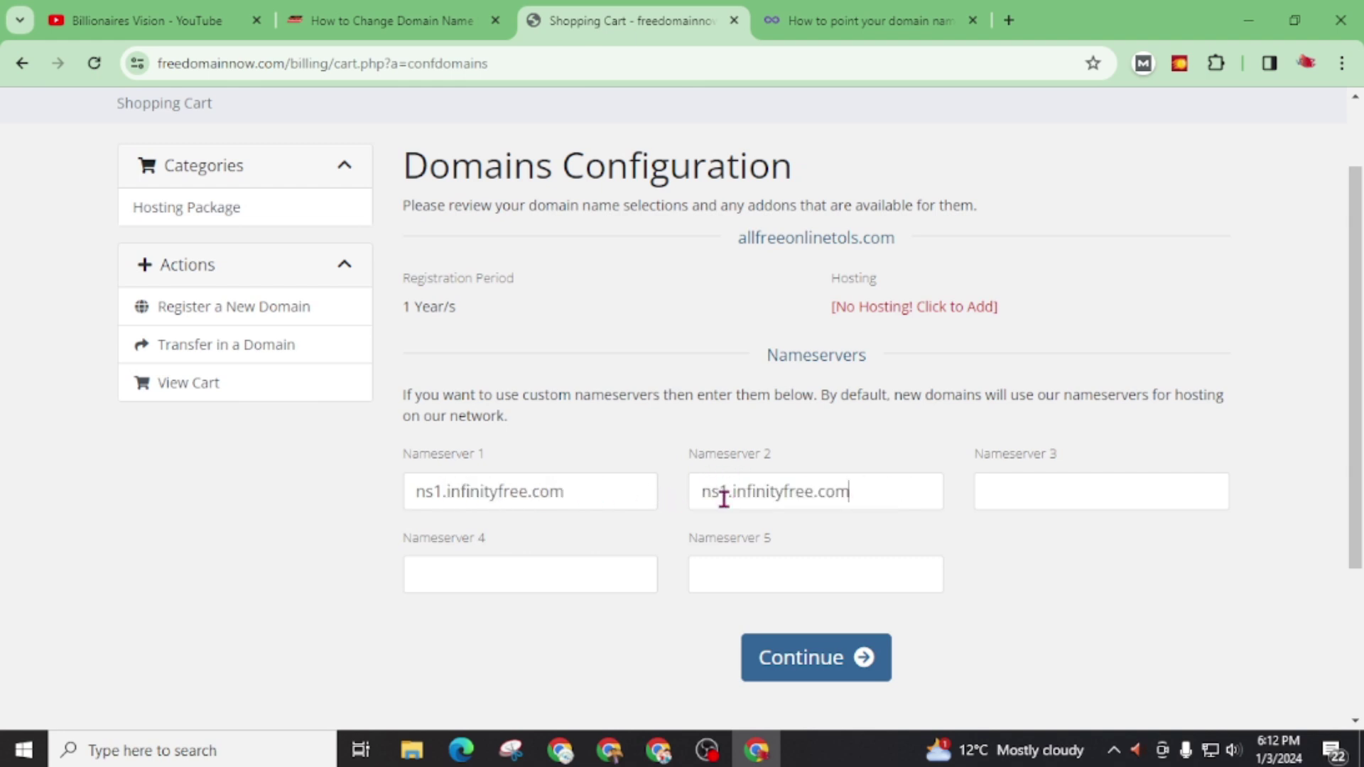
{"action": "left_click", "coordinate": [720, 495]}
{"action": "key", "text": "Delete"}
{"action": "type", "text": "2"}
{"action": "scroll", "coordinate": [709, 514], "scroll_direction": "down", "scroll_amount": 1}
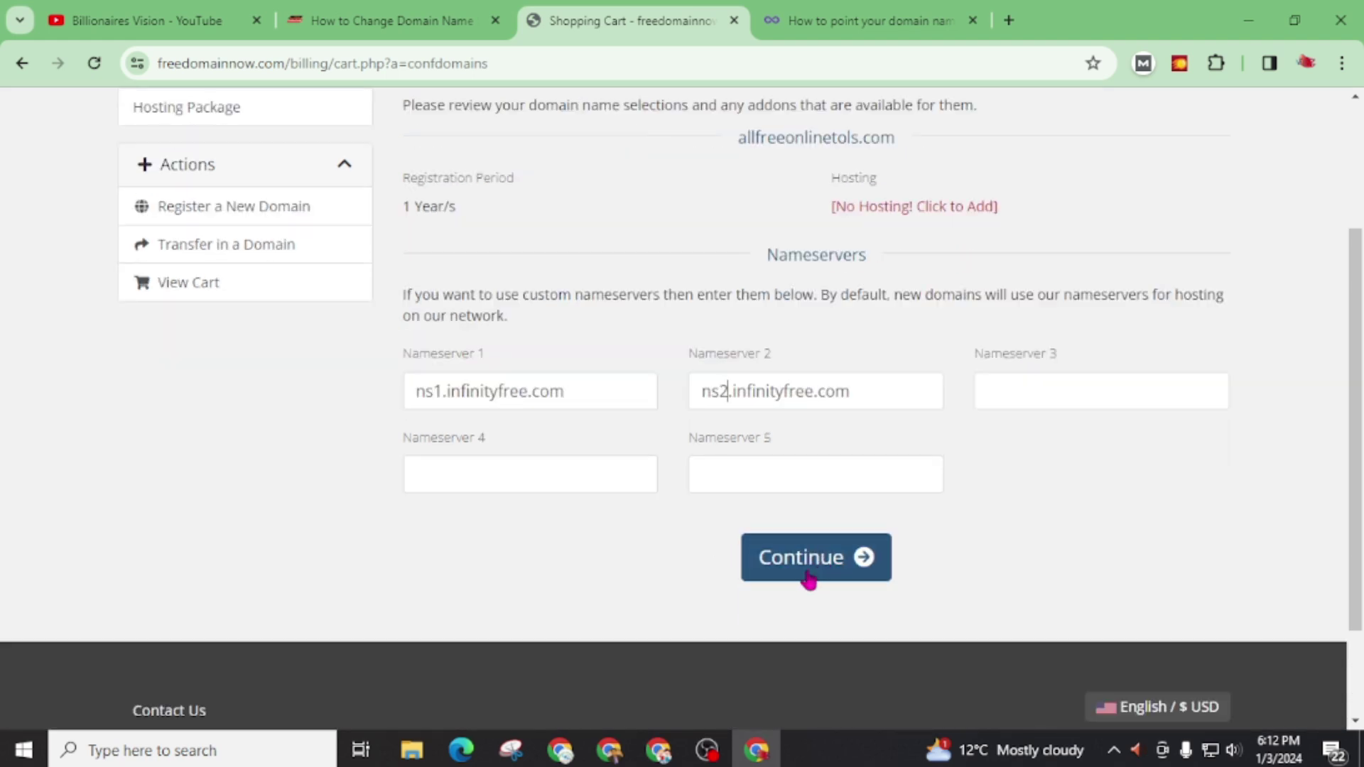
Step: Save the nameservers, check out the free domain, and highlight the new order number
{"action": "left_click", "coordinate": [811, 577]}
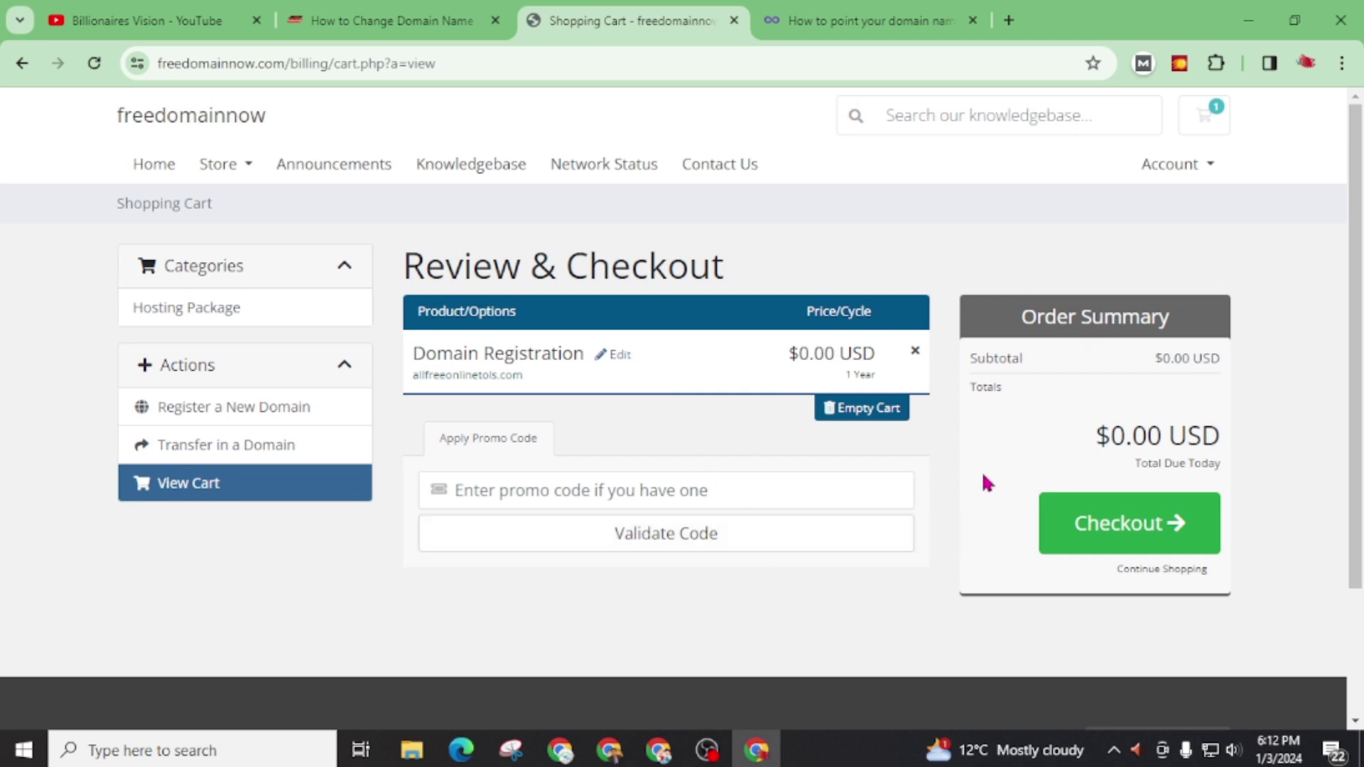
{"action": "left_click", "coordinate": [1103, 527]}
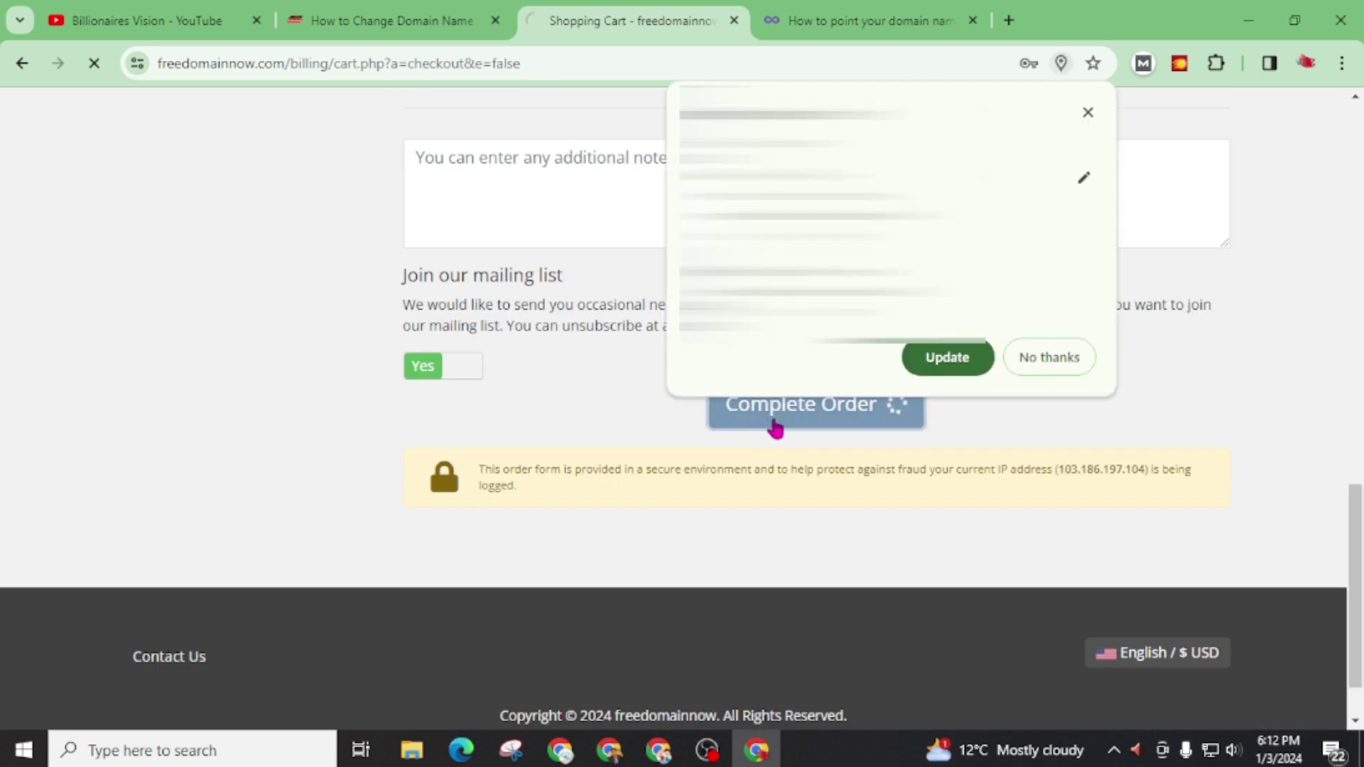
{"action": "left_click_drag", "start_coordinate": [676, 393], "coordinate": [996, 376]}
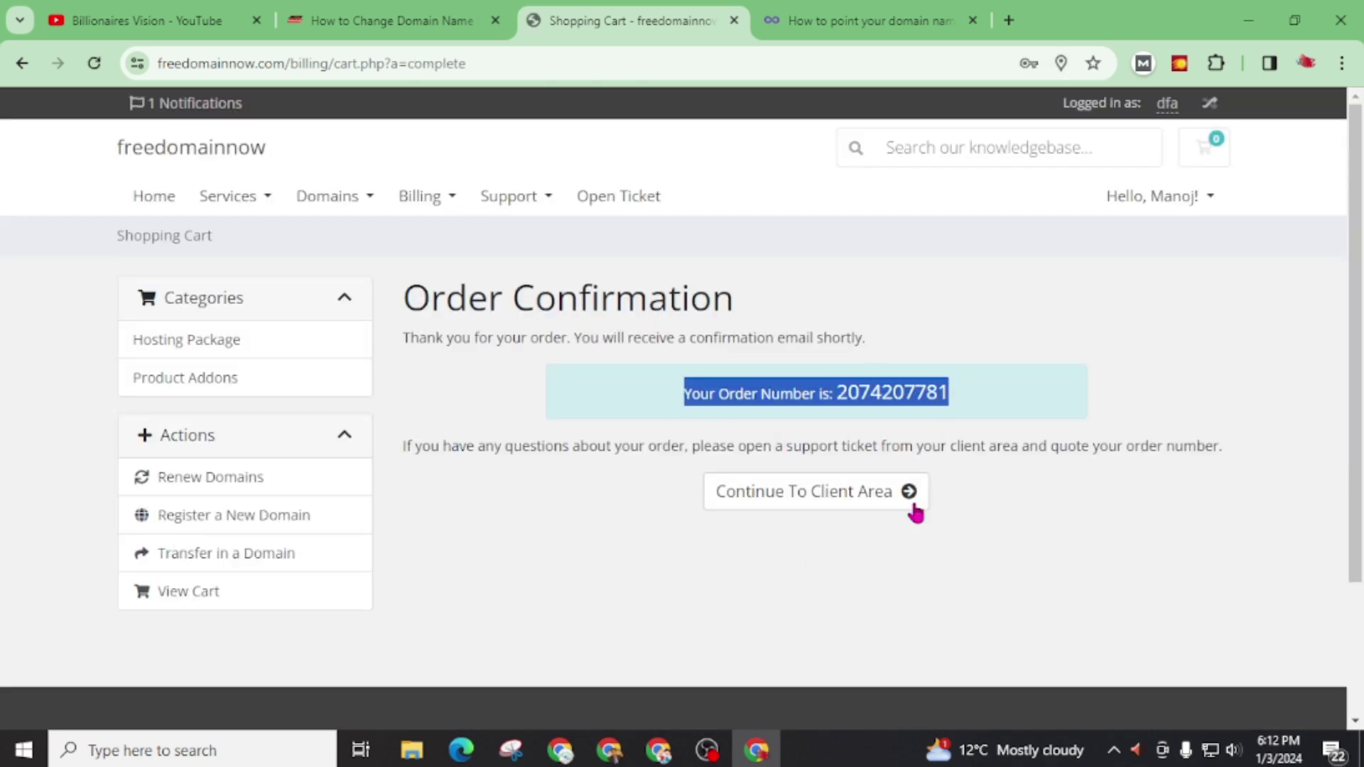
Step: Go to the client area and open My Domains to see allfreeonlinetols.com as Pending
{"action": "left_click", "coordinate": [781, 502]}
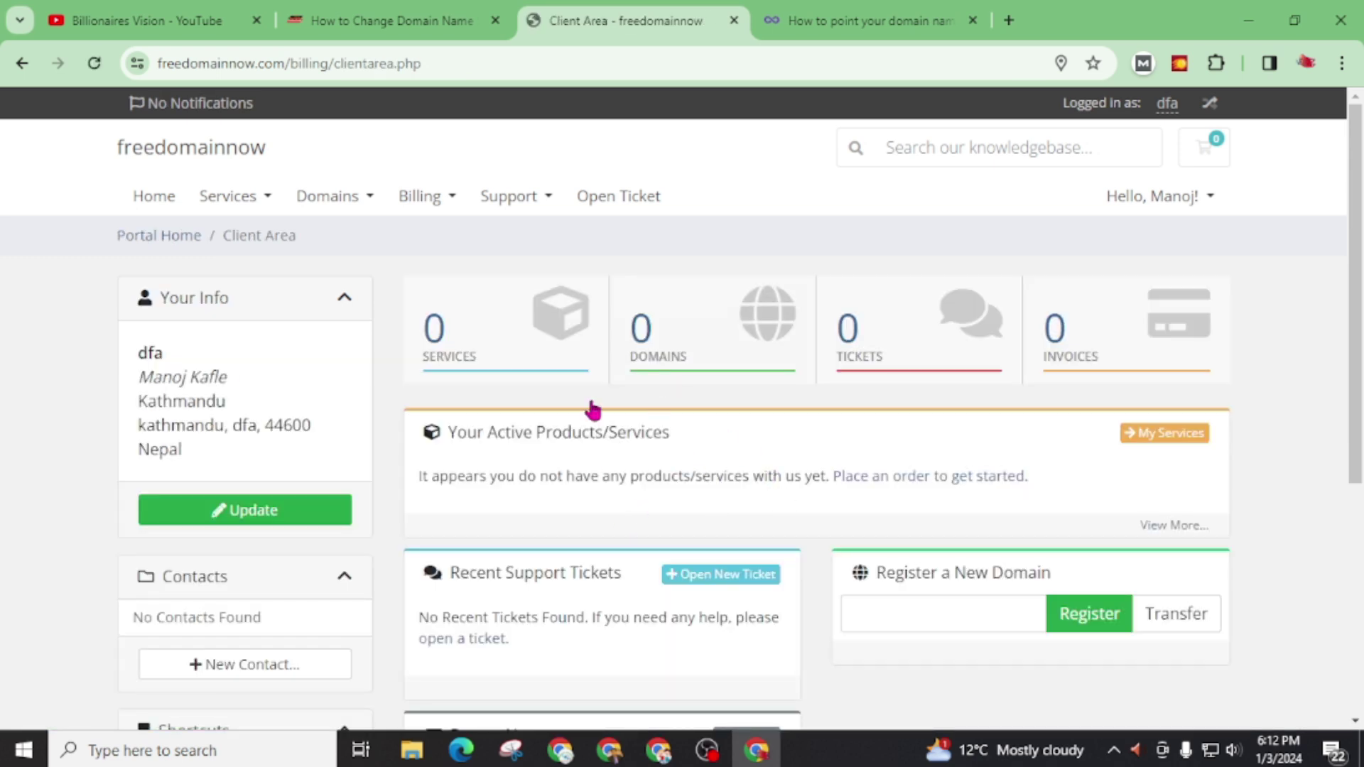
{"action": "left_click", "coordinate": [738, 339]}
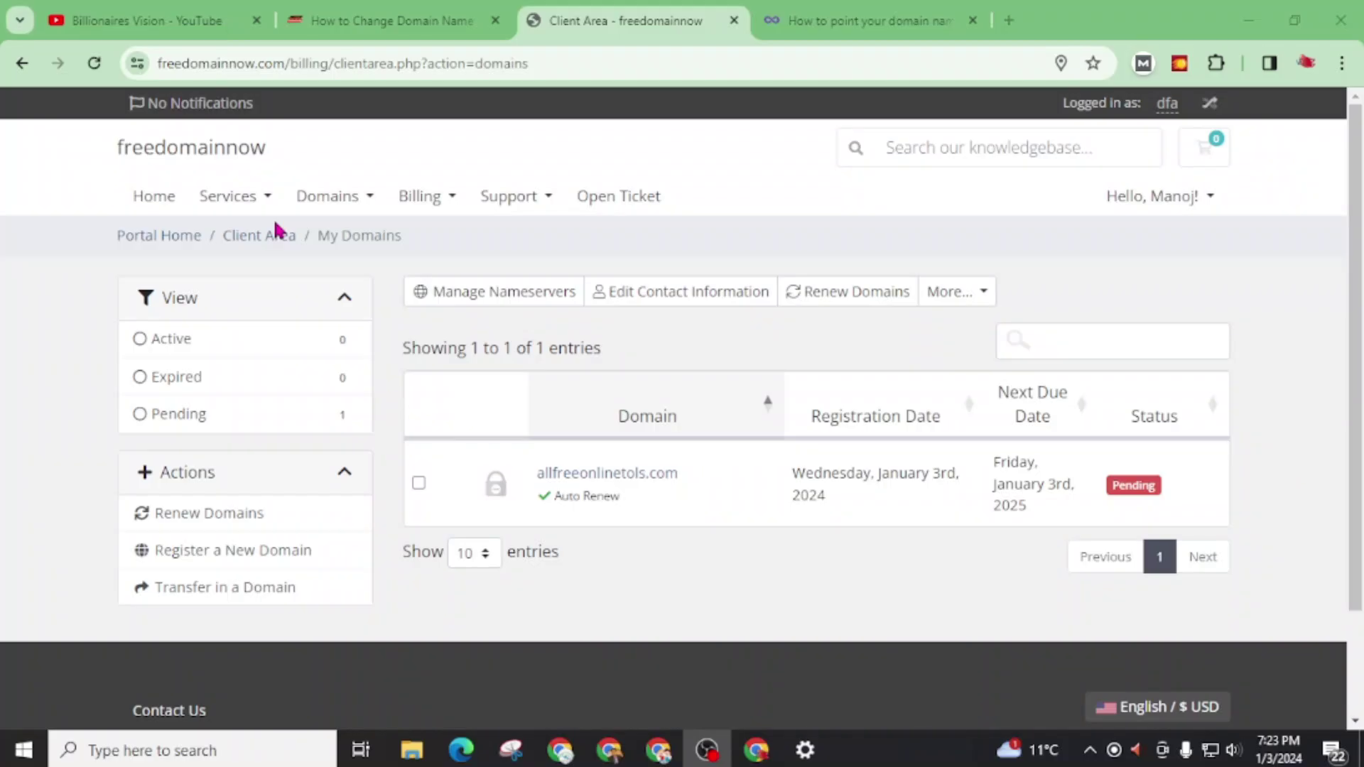
Step: Refresh the domain list and review the domain's registration and next due dates in its overview
{"action": "left_click", "coordinate": [94, 63]}
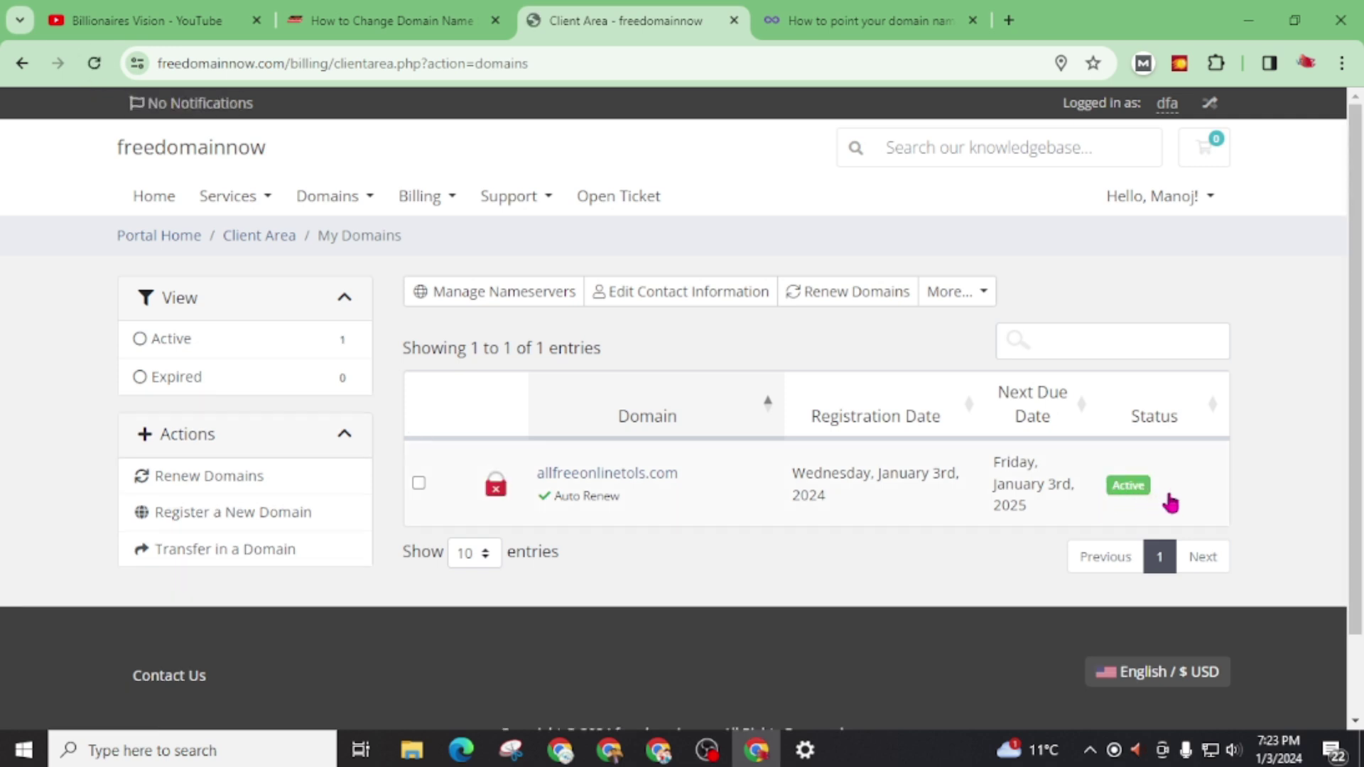
{"action": "left_click_drag", "start_coordinate": [1163, 496], "coordinate": [1071, 487]}
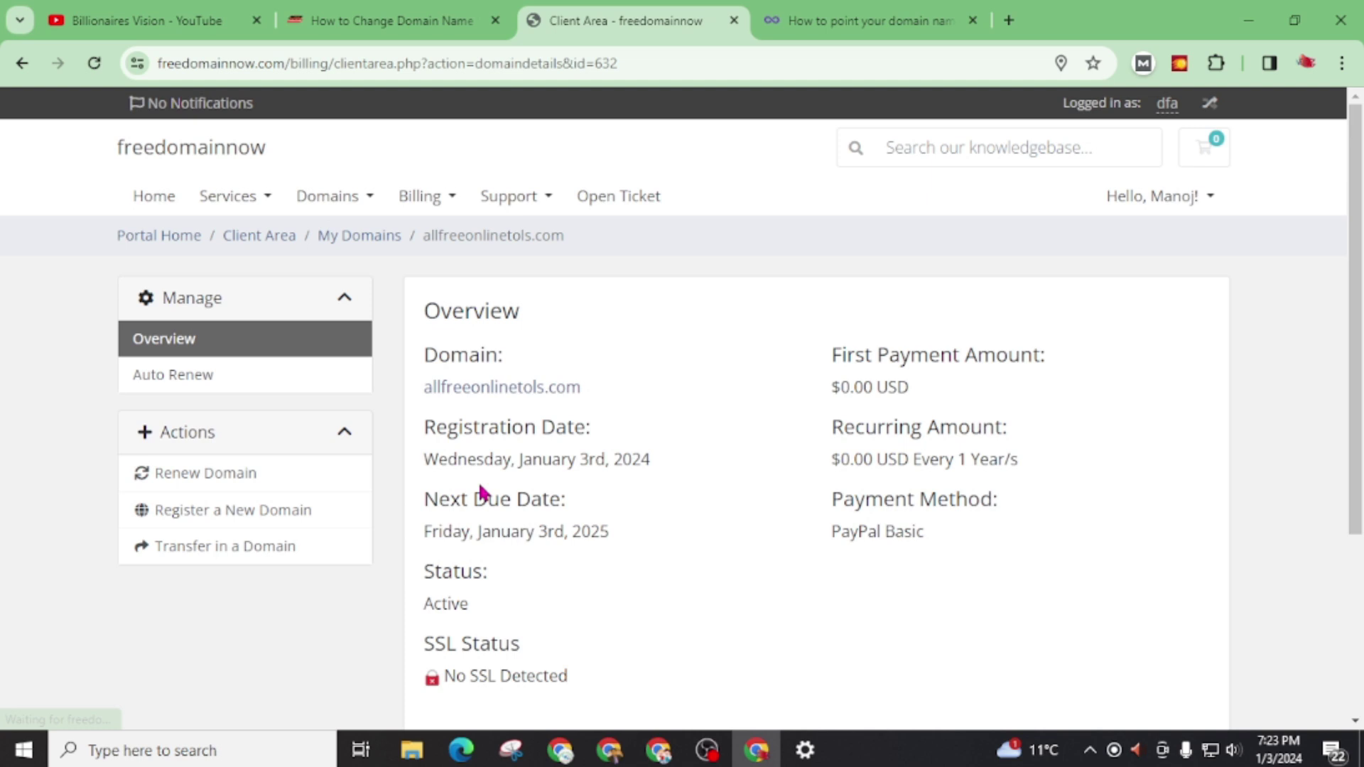
{"action": "scroll", "coordinate": [481, 468], "scroll_direction": "down", "scroll_amount": 4}
{"action": "scroll", "coordinate": [587, 578], "scroll_direction": "up", "scroll_amount": 3}
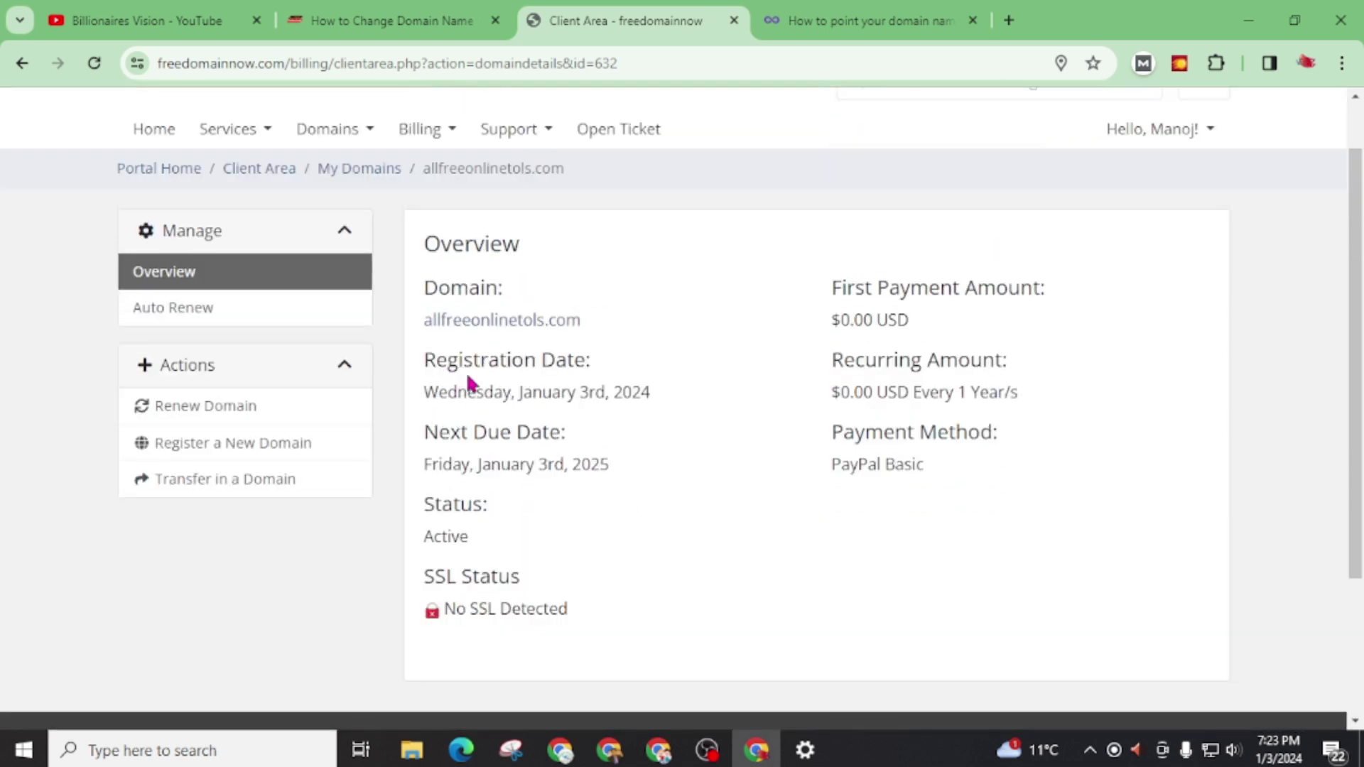
{"action": "left_click_drag", "start_coordinate": [522, 393], "coordinate": [608, 413]}
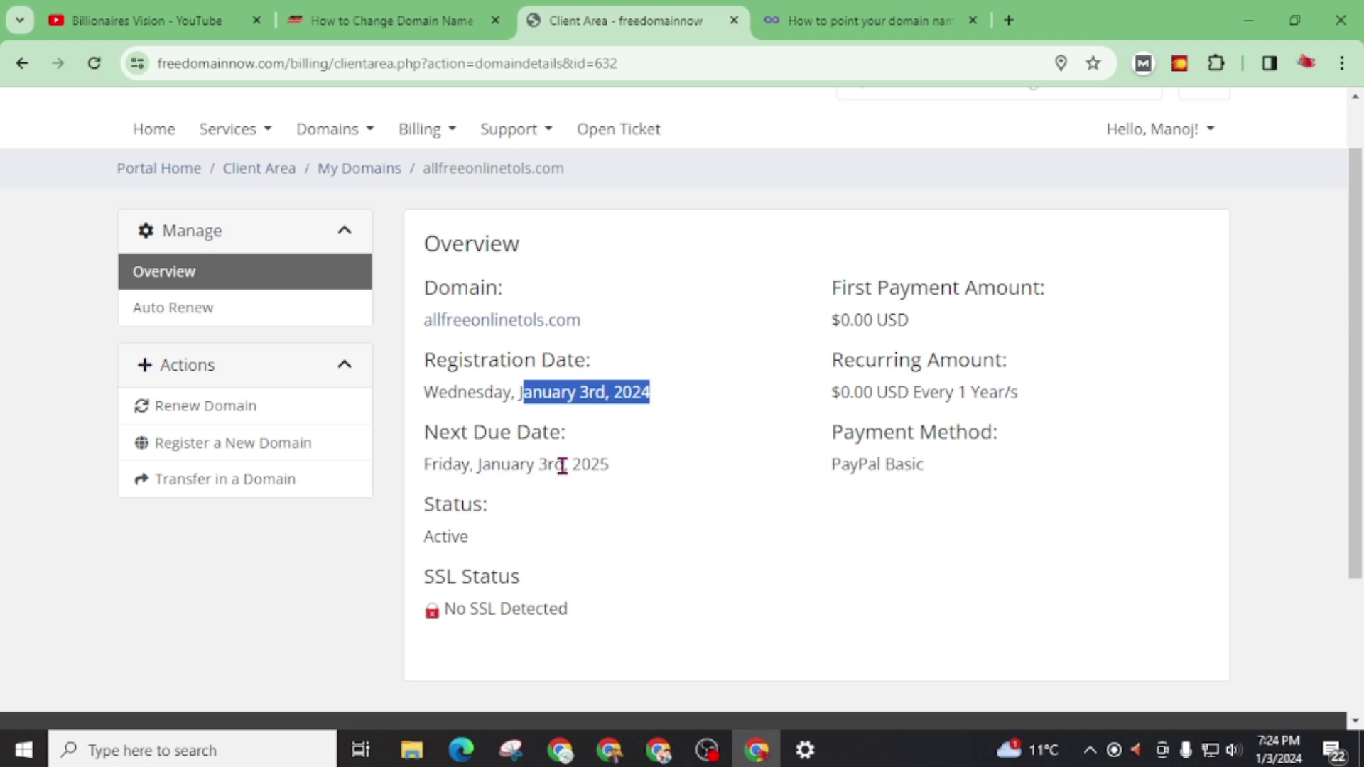
{"action": "left_click_drag", "start_coordinate": [564, 465], "coordinate": [620, 465]}
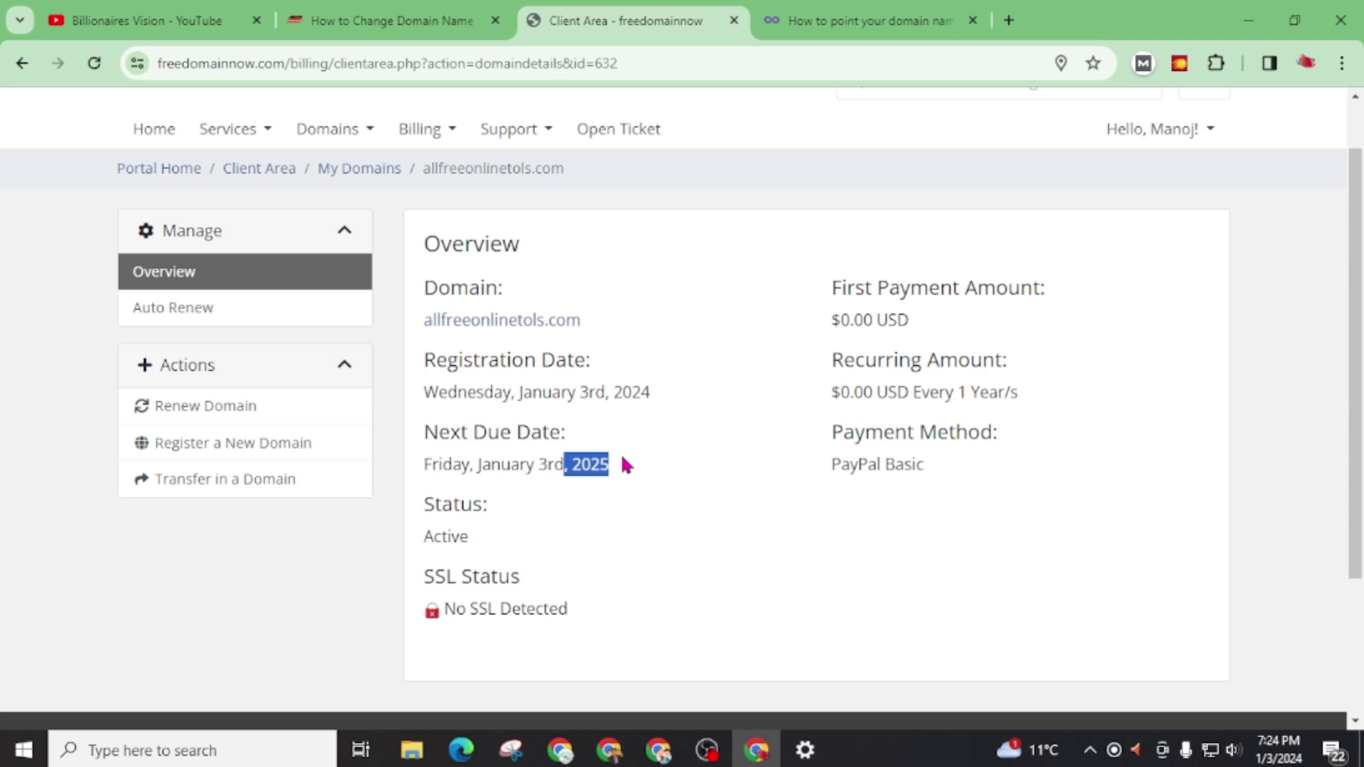
{"action": "key", "text": "alt+Left"}
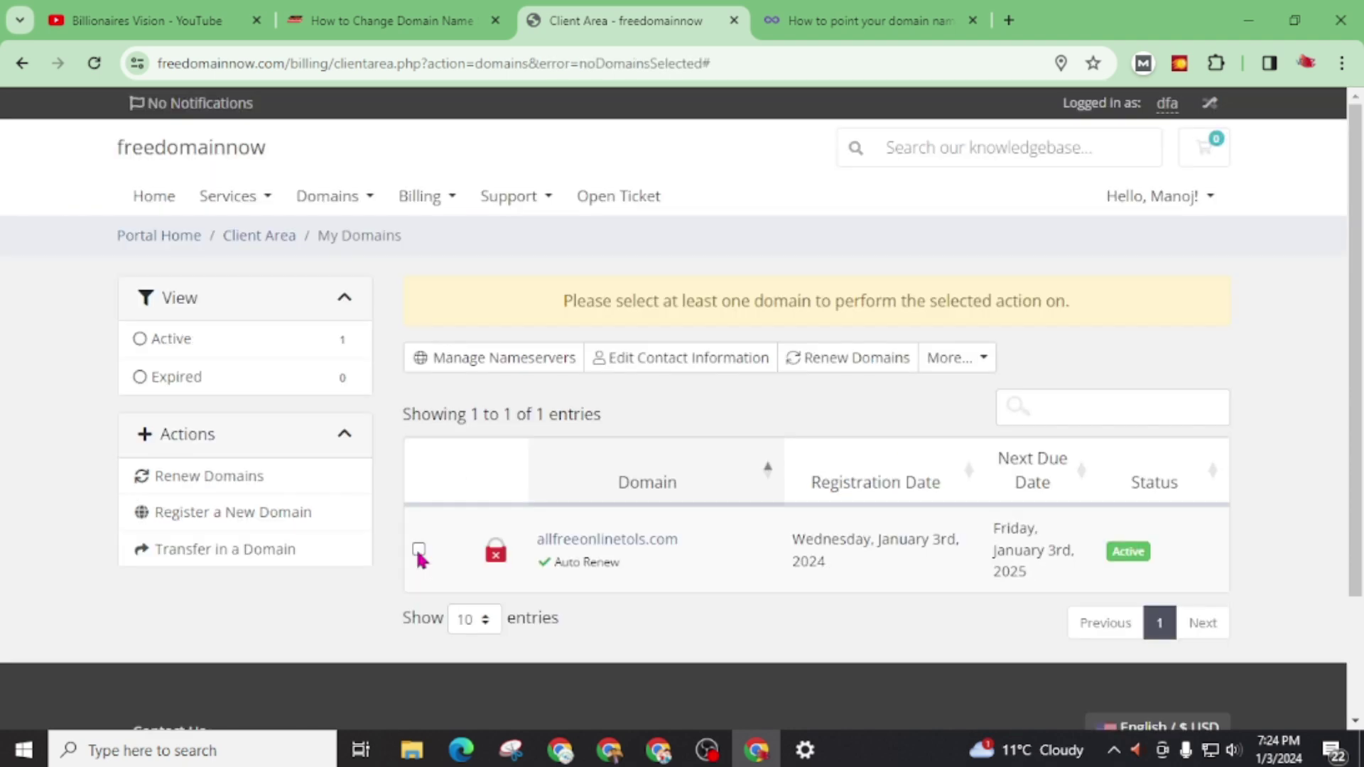
Step: Open nameserver management for allfreeonlinetols.com and choose custom nameservers
{"action": "left_click", "coordinate": [419, 551]}
{"action": "left_click", "coordinate": [485, 368]}
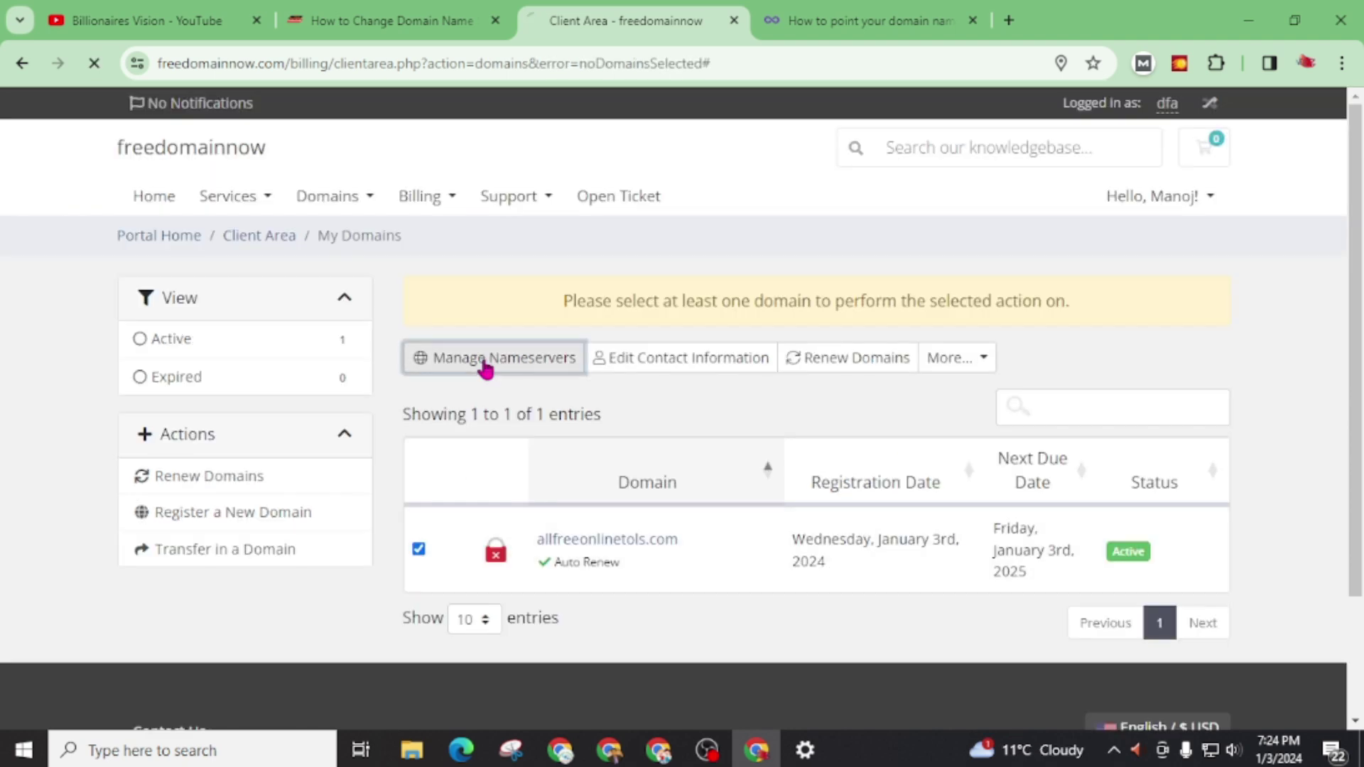
{"action": "scroll", "coordinate": [637, 505], "scroll_direction": "down", "scroll_amount": 3}
{"action": "scroll", "coordinate": [736, 436], "scroll_direction": "up", "scroll_amount": 1}
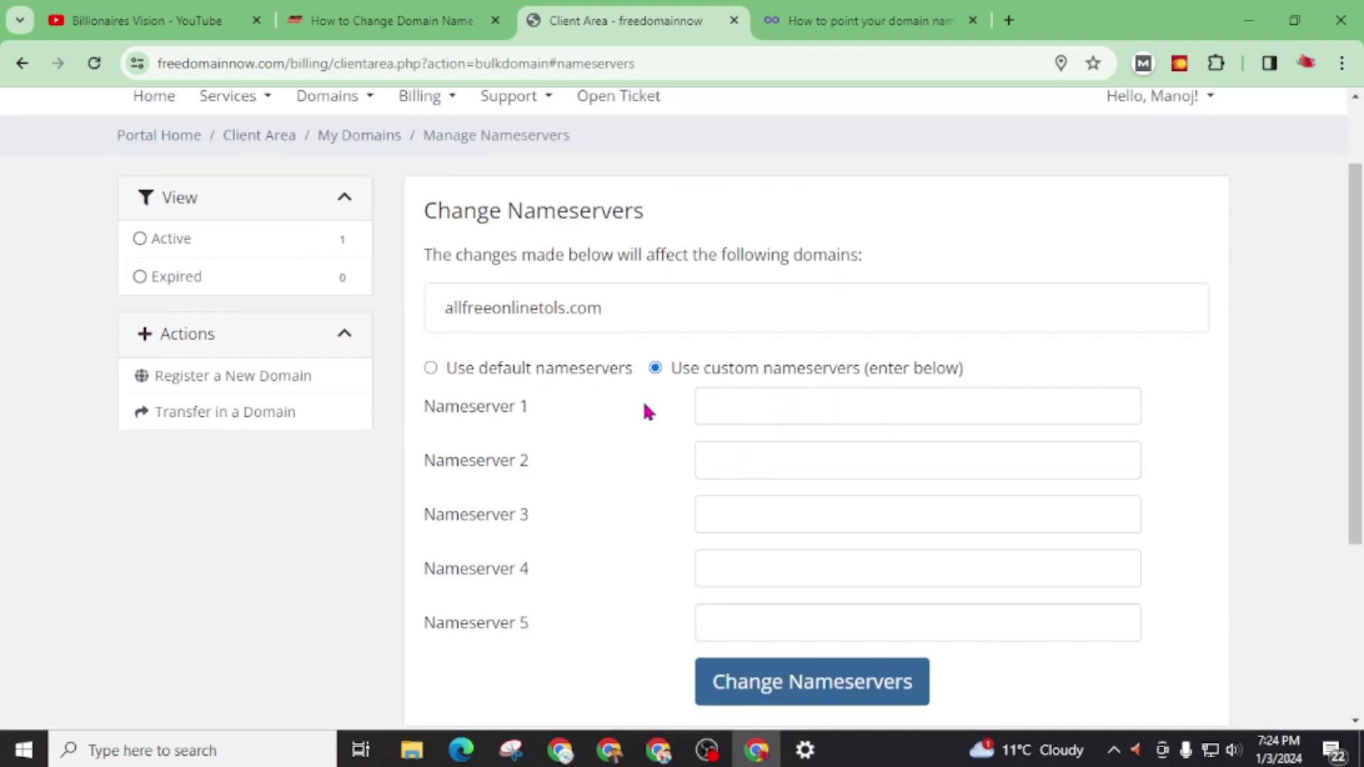
{"action": "left_click", "coordinate": [431, 369]}
{"action": "left_click", "coordinate": [654, 369]}
{"action": "scroll", "coordinate": [561, 539], "scroll_direction": "up", "scroll_amount": 2}
Step: Start a new ticket and paste the blog's subject 'Application for nameserver updates on domain'
{"action": "left_click", "coordinate": [614, 213]}
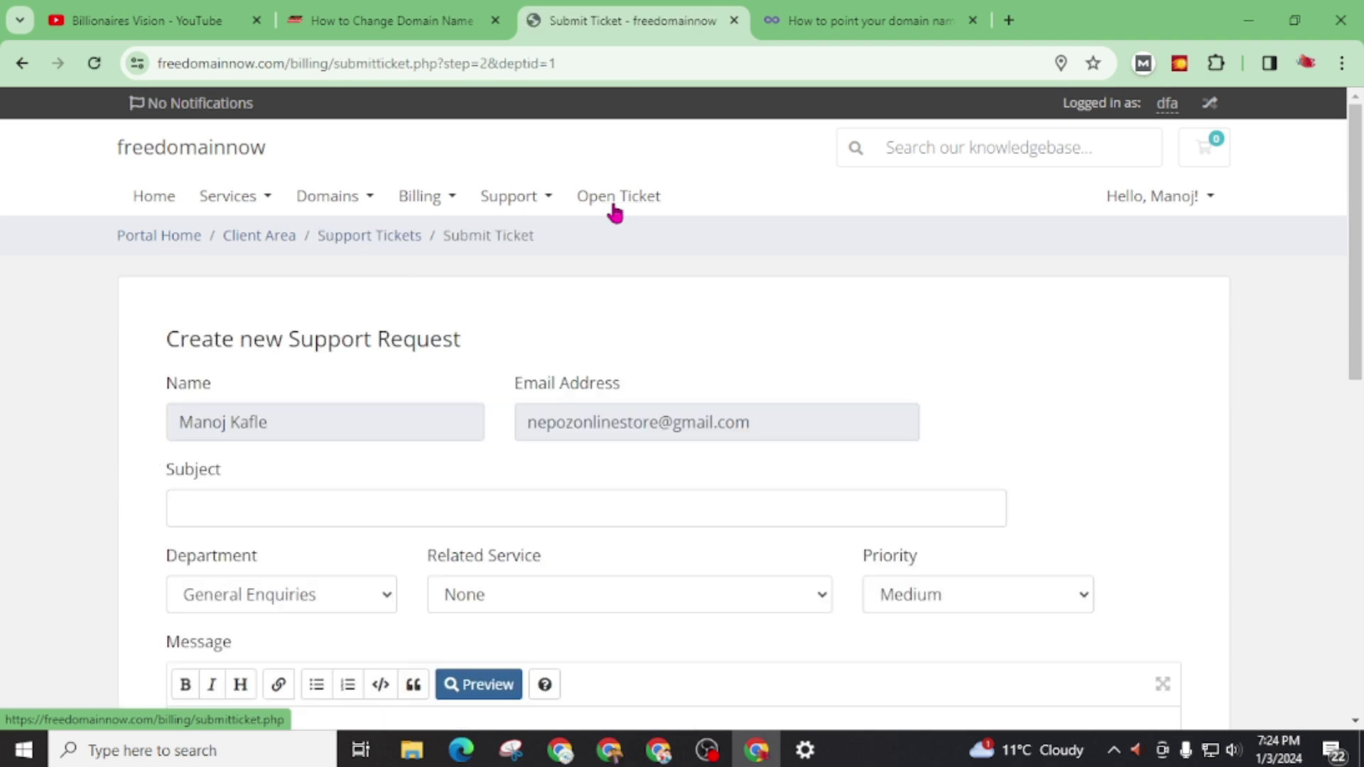
{"action": "scroll", "coordinate": [606, 362], "scroll_direction": "down", "scroll_amount": 3}
{"action": "left_click", "coordinate": [236, 323]}
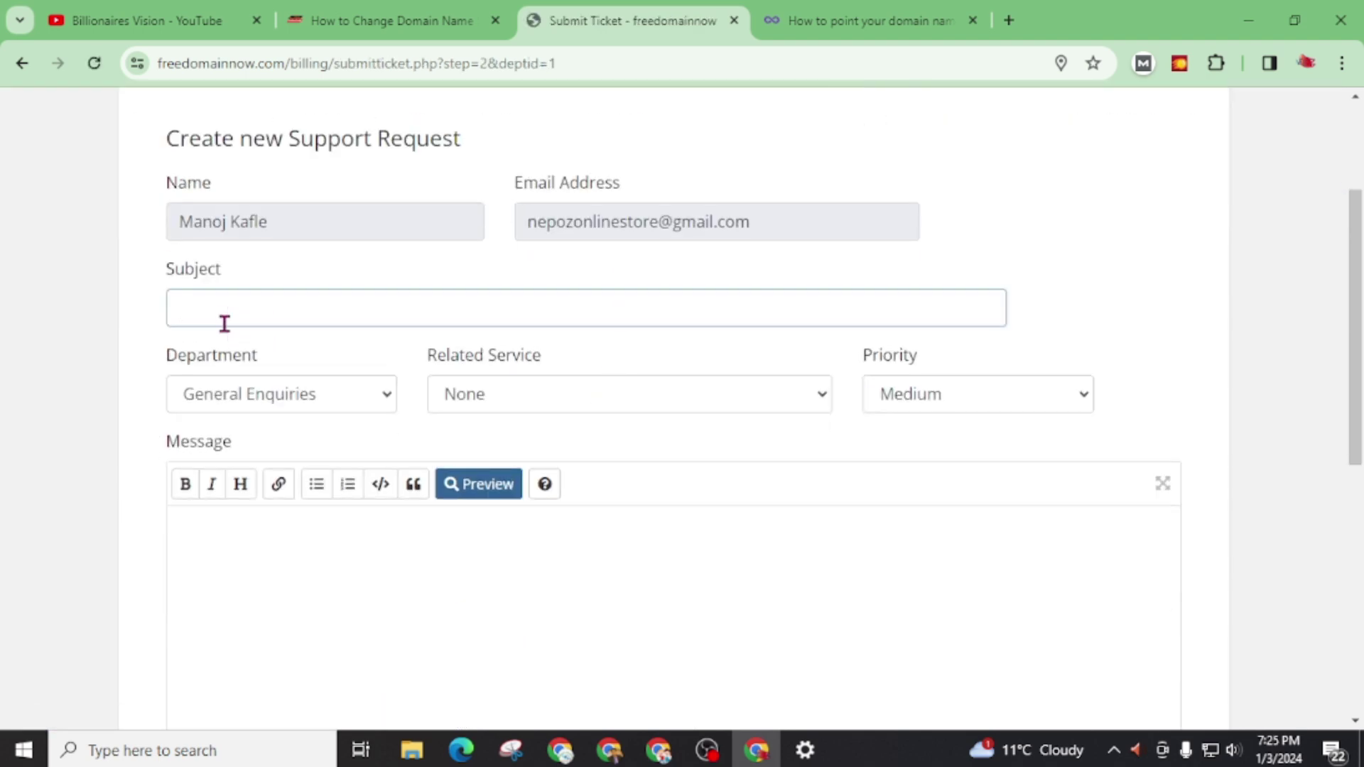
{"action": "left_click", "coordinate": [390, 20]}
{"action": "scroll", "coordinate": [351, 536], "scroll_direction": "up", "scroll_amount": 1}
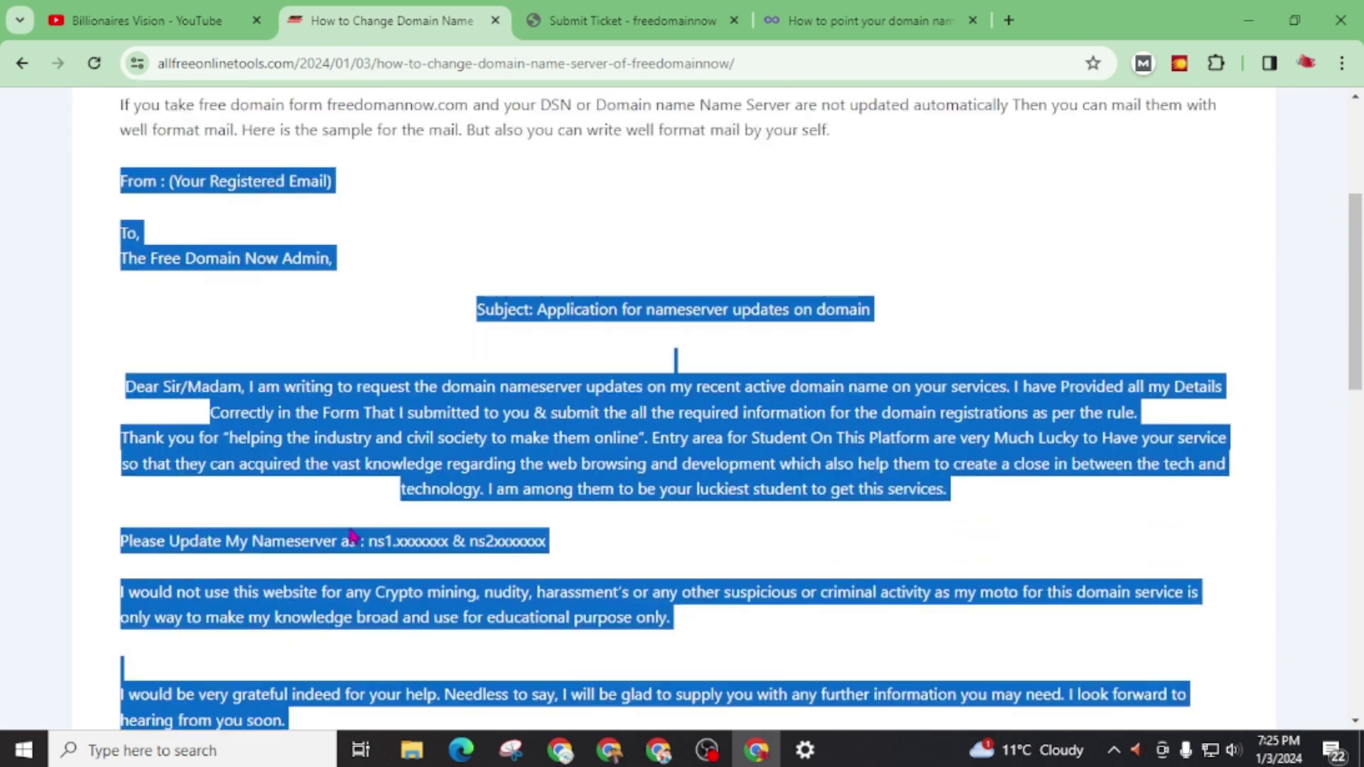
{"action": "scroll", "coordinate": [351, 536], "scroll_direction": "up", "scroll_amount": 1}
{"action": "left_click", "coordinate": [629, 437]}
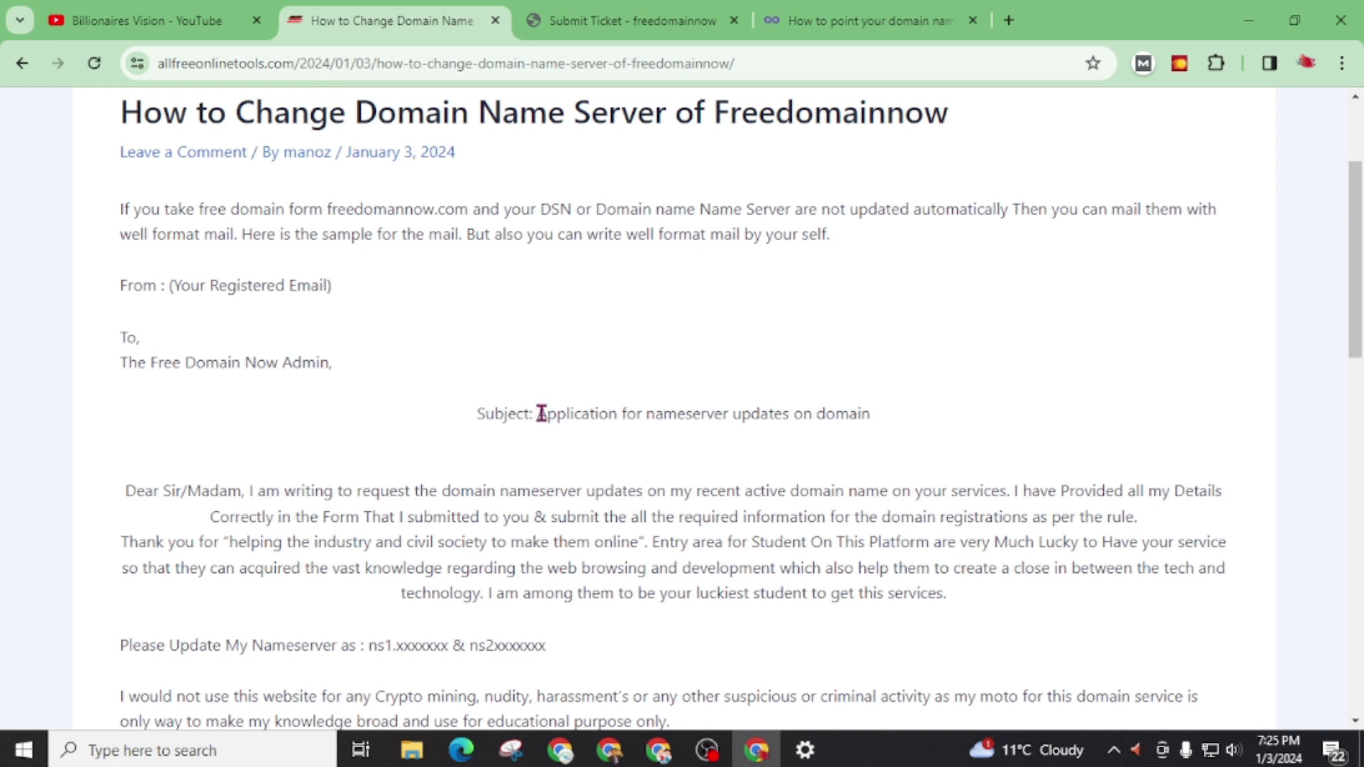
{"action": "left_click_drag", "start_coordinate": [538, 412], "coordinate": [870, 414]}
{"action": "key", "text": "ctrl+c"}
{"action": "key", "text": "ctrl+Tab"}
{"action": "left_click", "coordinate": [319, 322]}
{"action": "key", "text": "ctrl+v"}
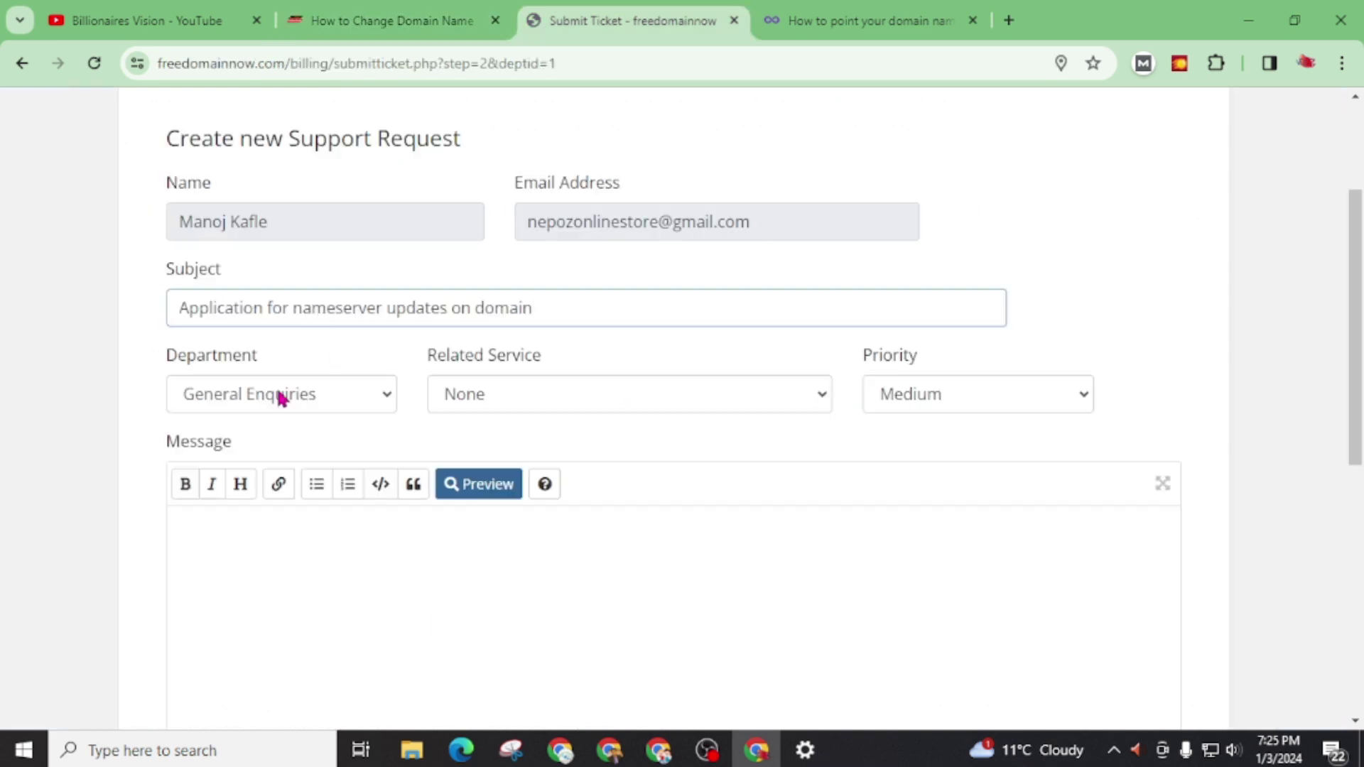
Step: Keep General Enquiries, link the allfreeonlinetols.com domain, and set priority to High
{"action": "left_click", "coordinate": [279, 398]}
{"action": "left_click", "coordinate": [279, 396]}
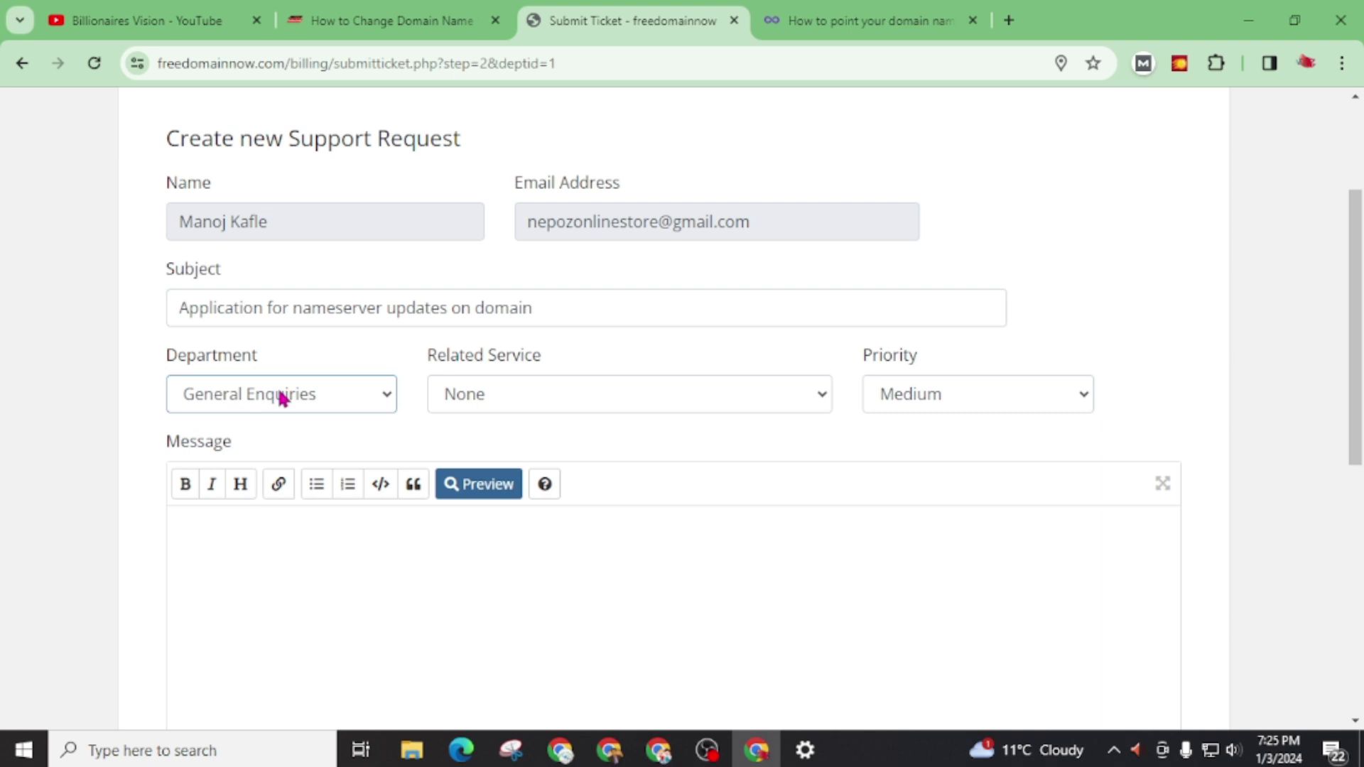
{"action": "left_click", "coordinate": [495, 393]}
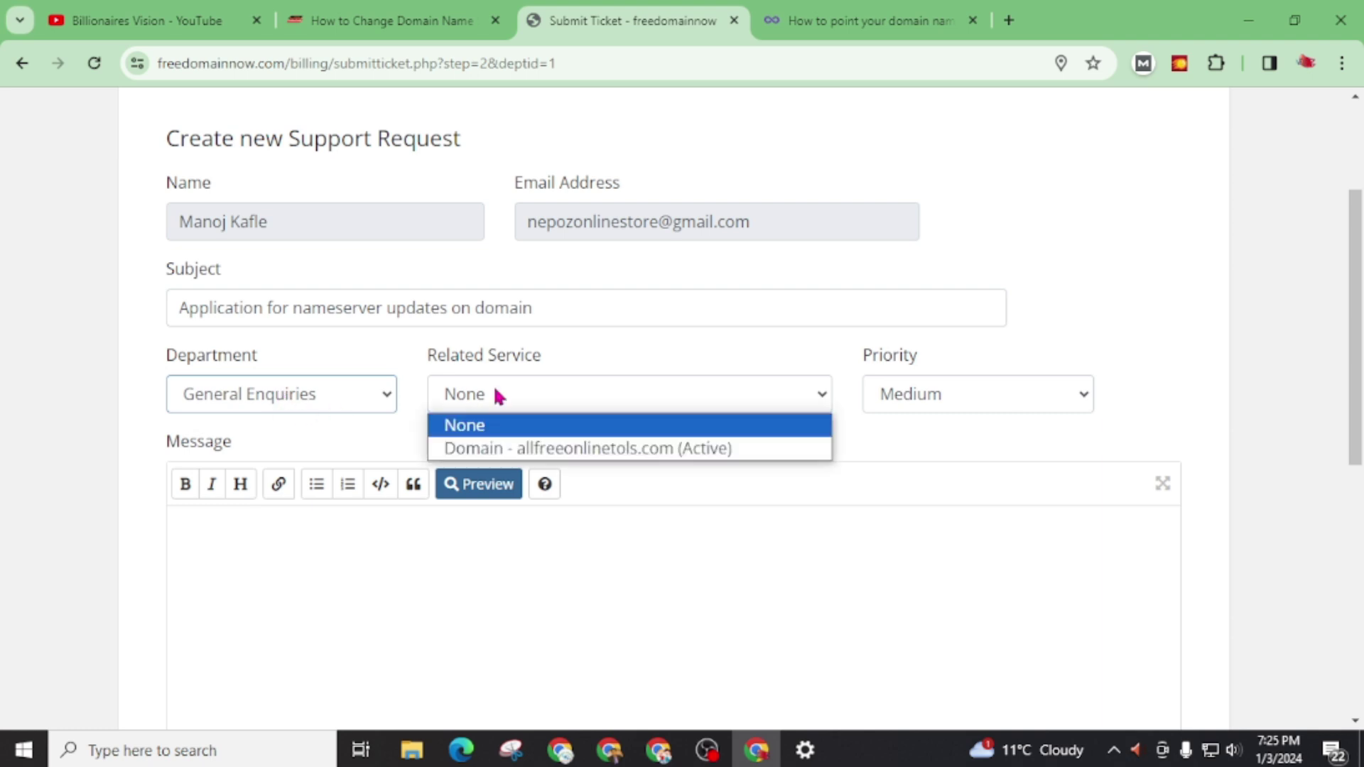
{"action": "left_click", "coordinate": [495, 452]}
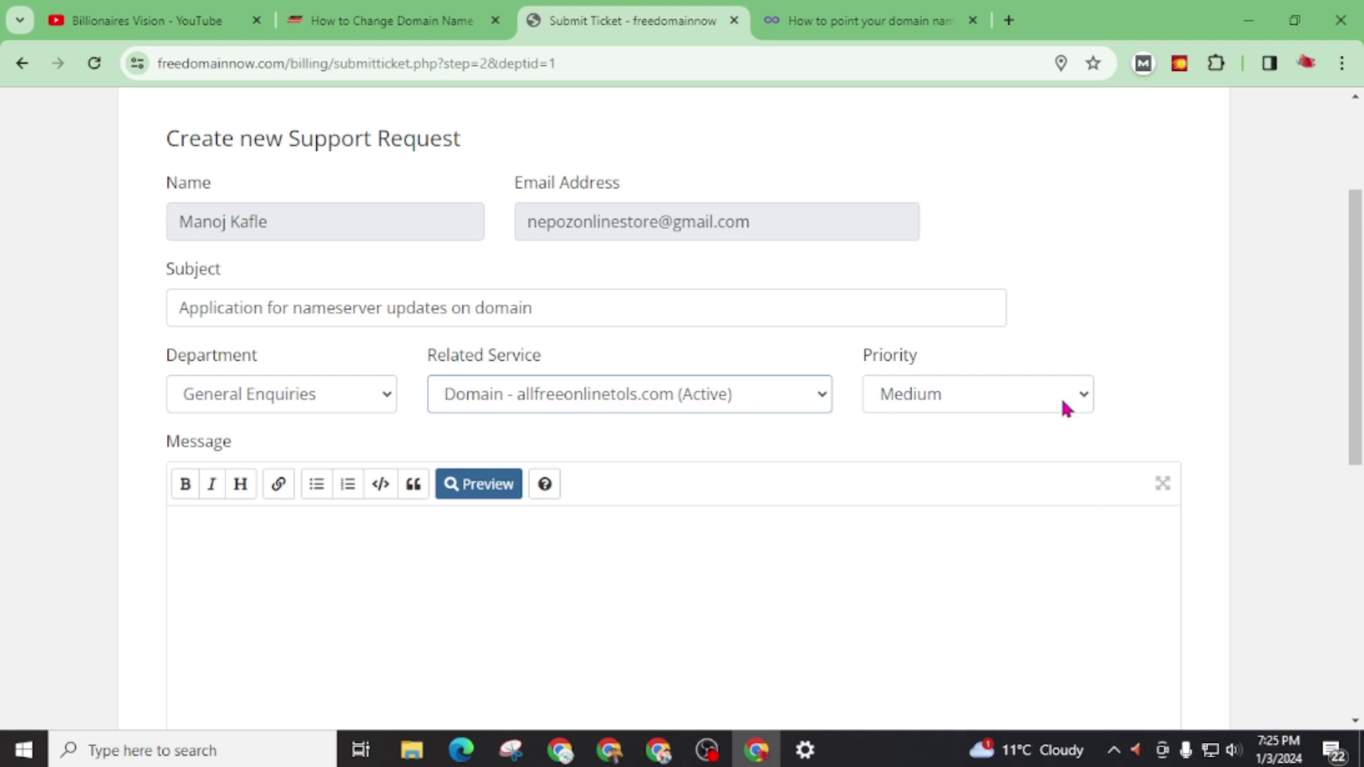
{"action": "left_click", "coordinate": [920, 396]}
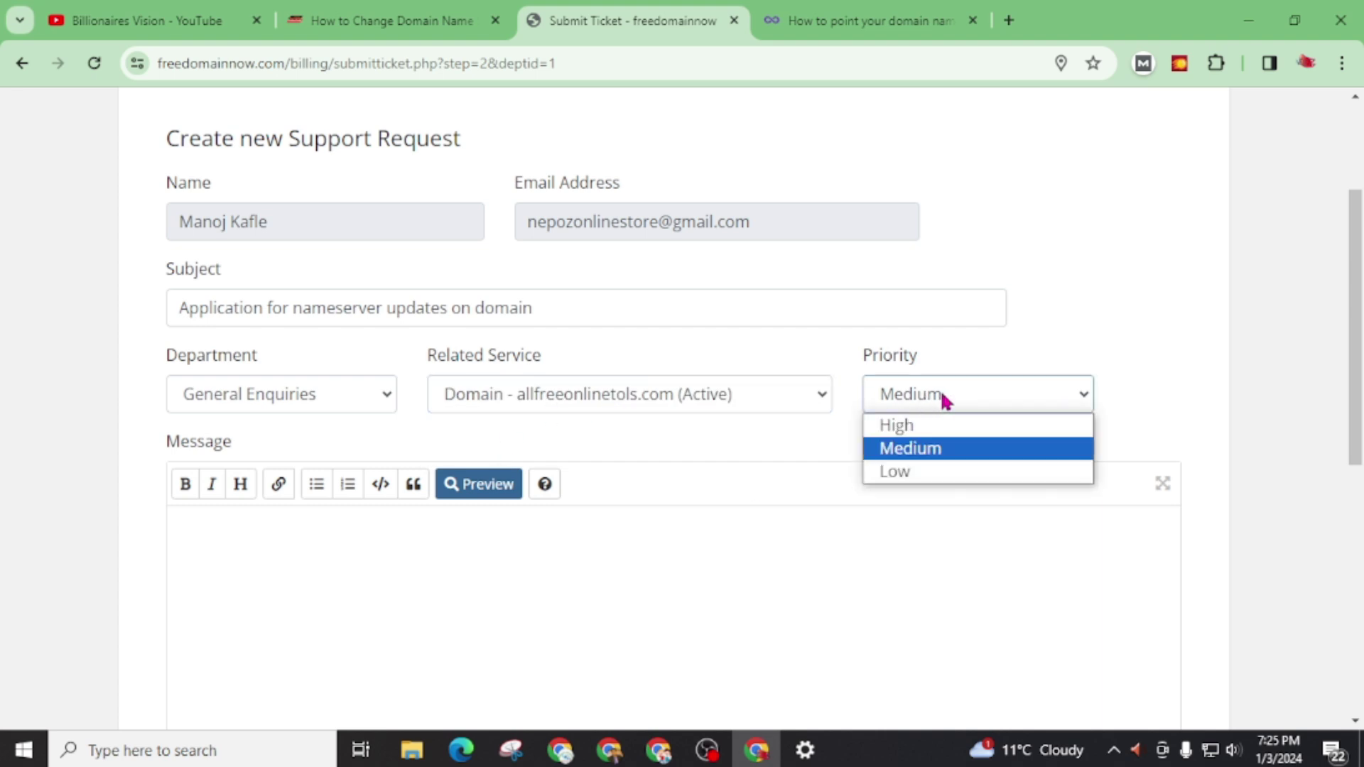
{"action": "left_click", "coordinate": [912, 426]}
{"action": "left_click", "coordinate": [225, 538]}
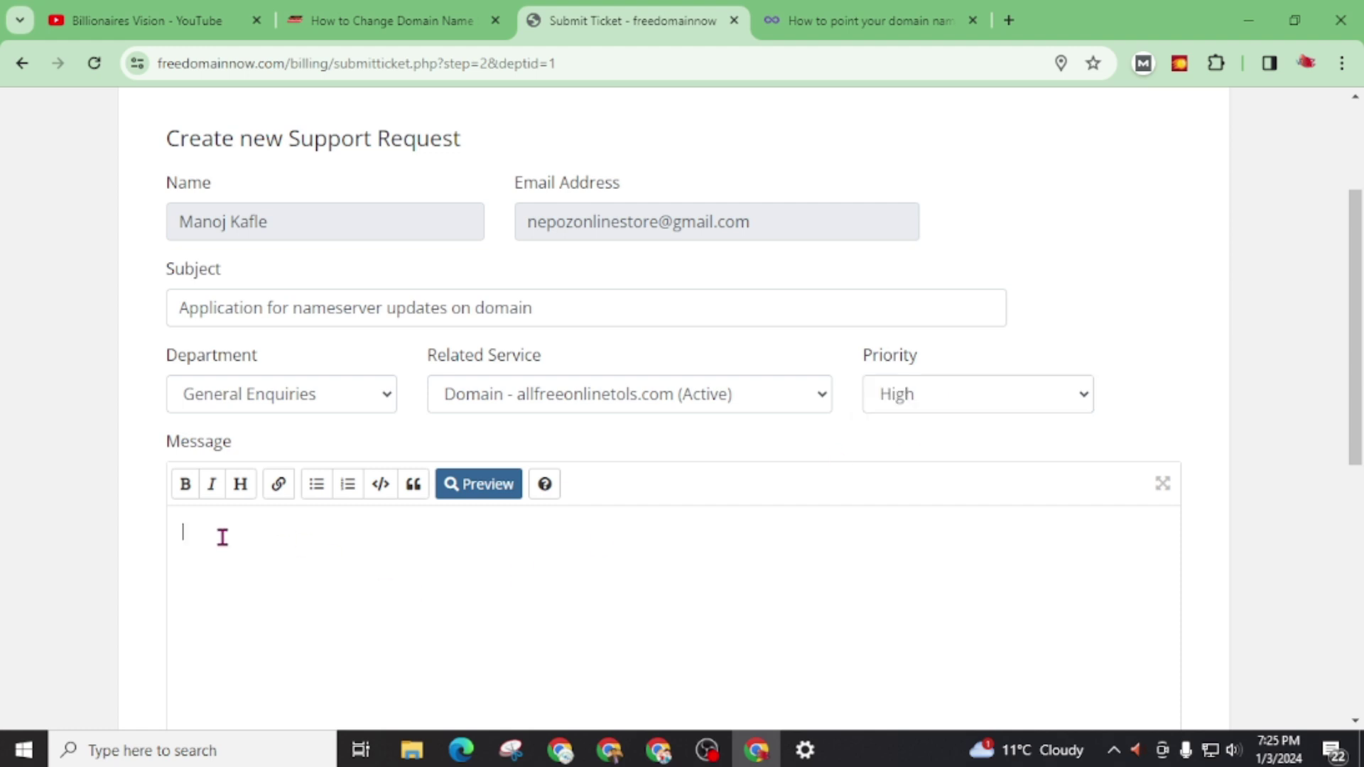
{"action": "scroll", "coordinate": [230, 543], "scroll_direction": "down", "scroll_amount": 2}
{"action": "scroll", "coordinate": [229, 543], "scroll_direction": "down", "scroll_amount": 1}
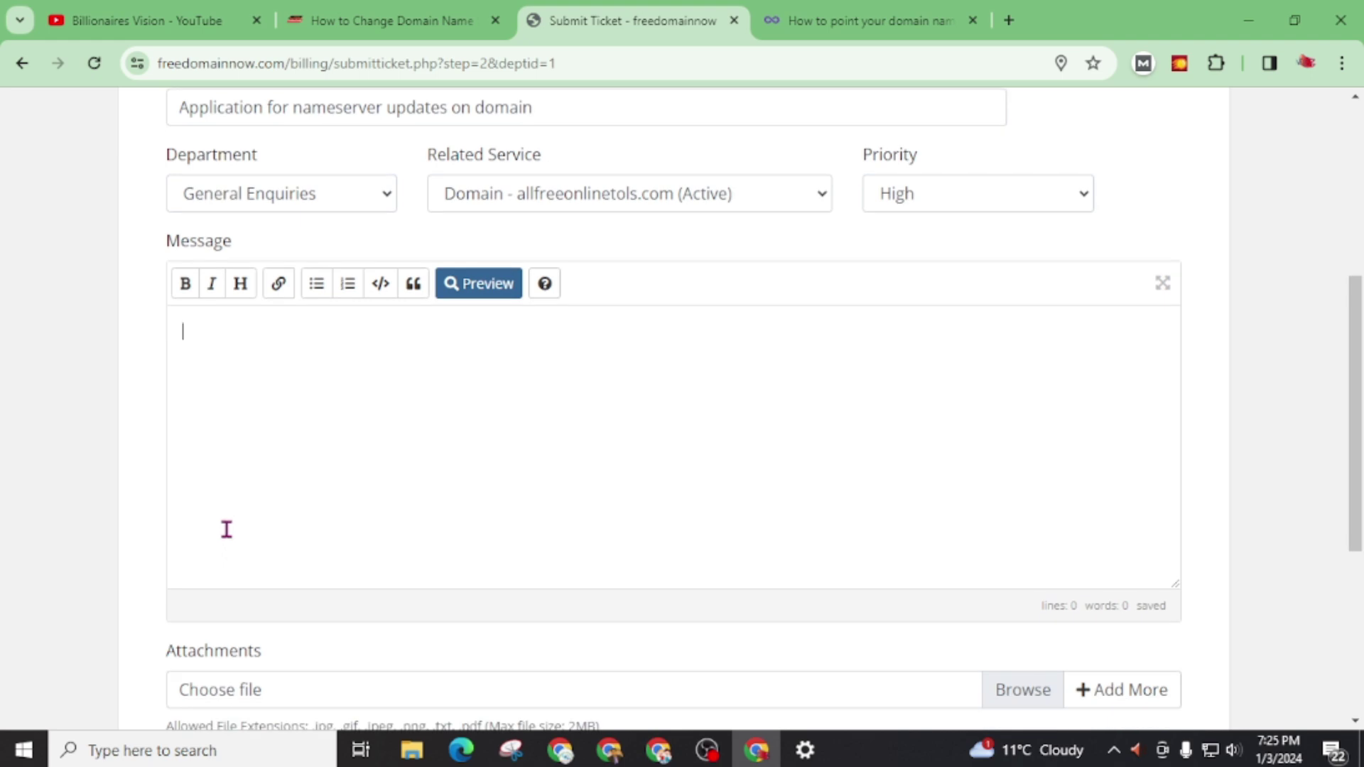
Step: Paste the blog's sample nameserver-request letter into the Message, with 'Dear Sir/Madam,' on its own line
{"action": "left_click", "coordinate": [369, 21]}
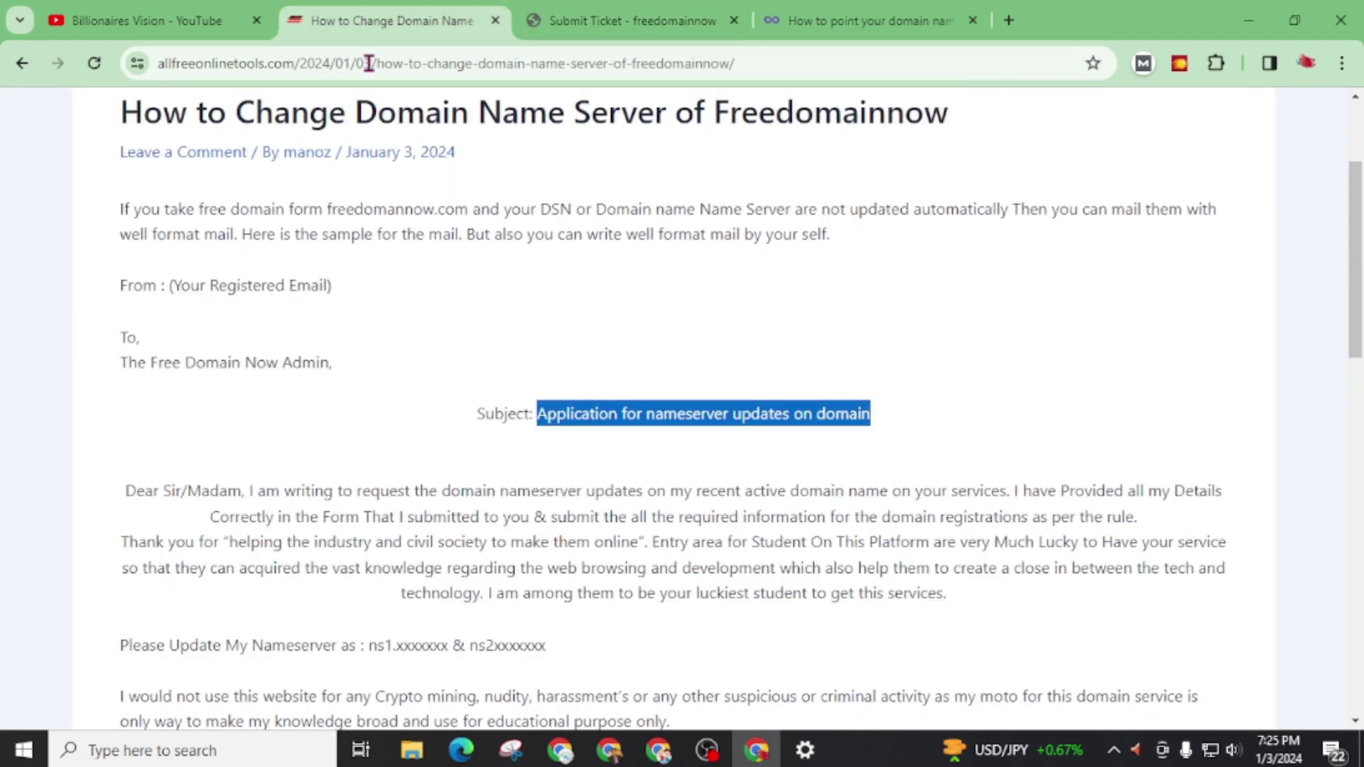
{"action": "scroll", "coordinate": [339, 488], "scroll_direction": "down", "scroll_amount": 1}
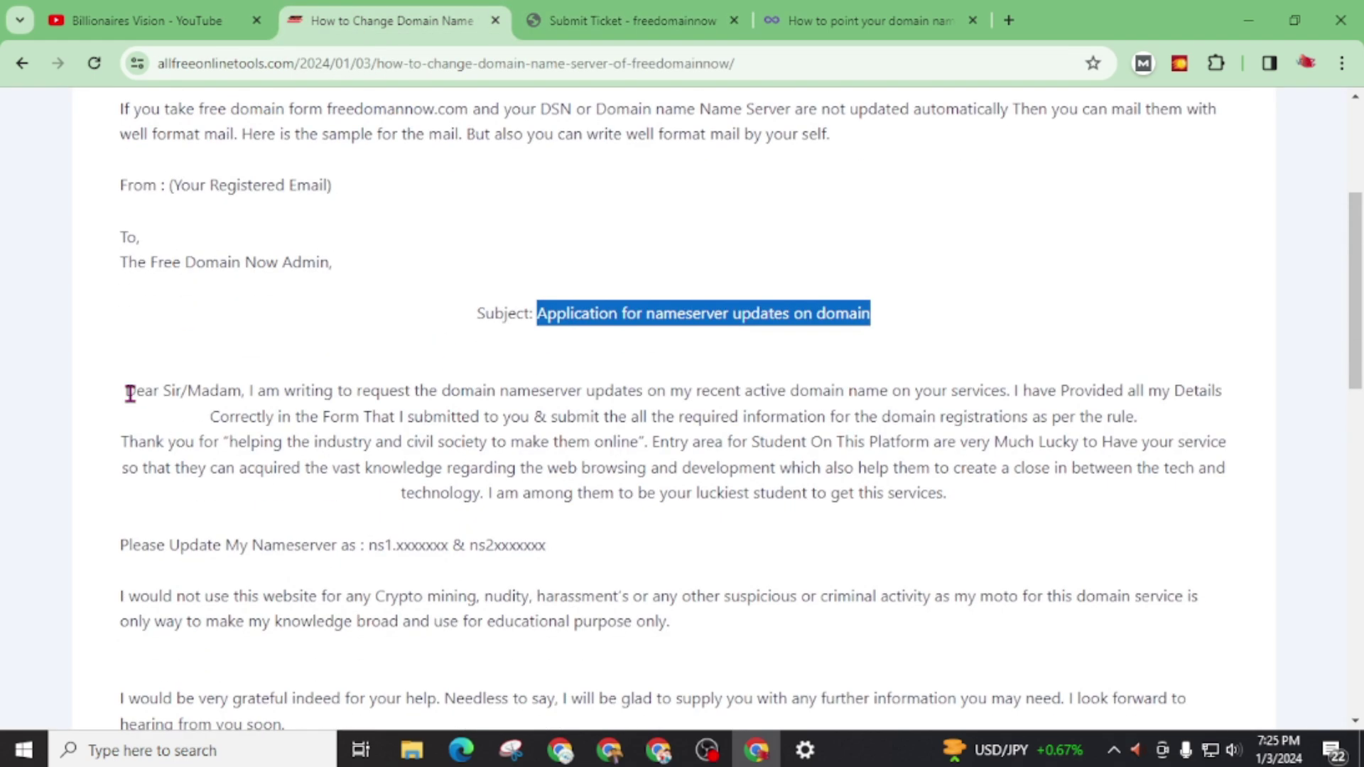
{"action": "left_click_drag", "start_coordinate": [130, 393], "coordinate": [311, 431]}
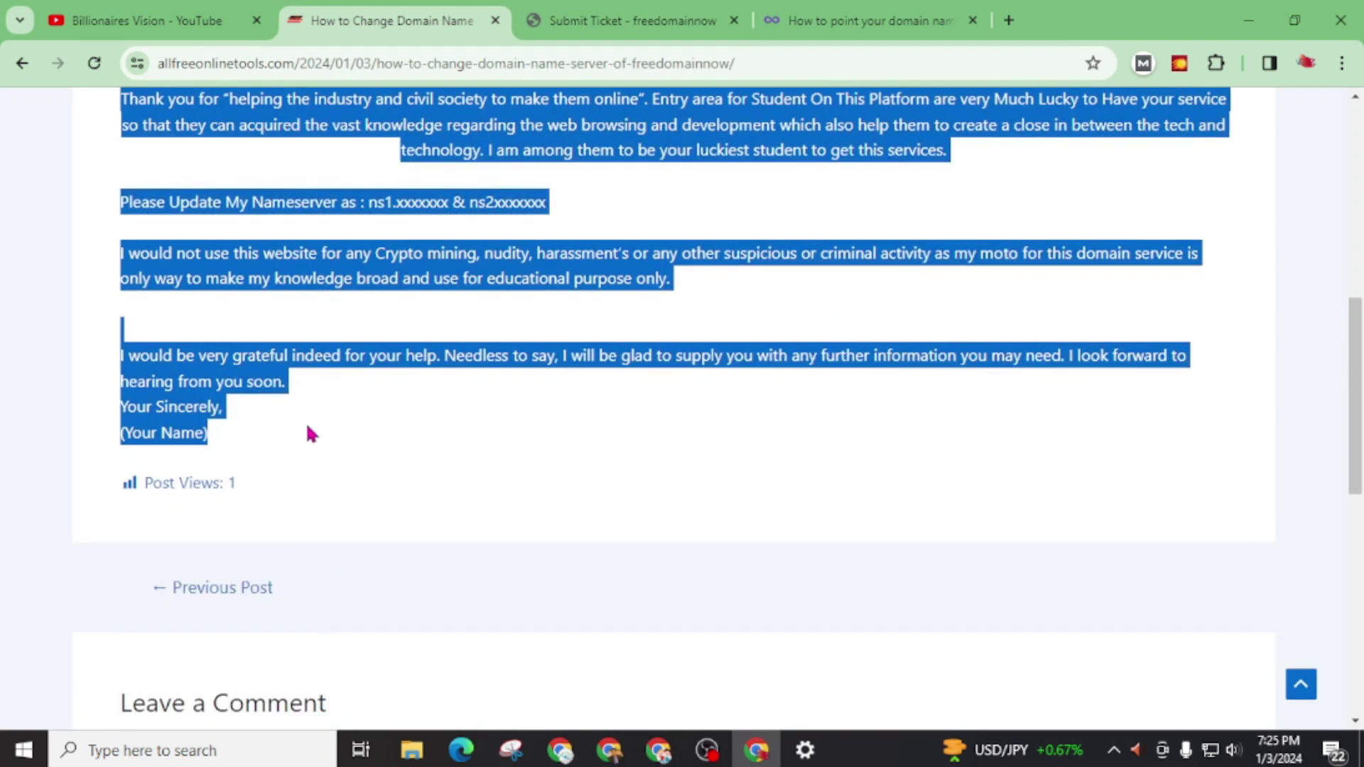
{"action": "left_click", "coordinate": [625, 21]}
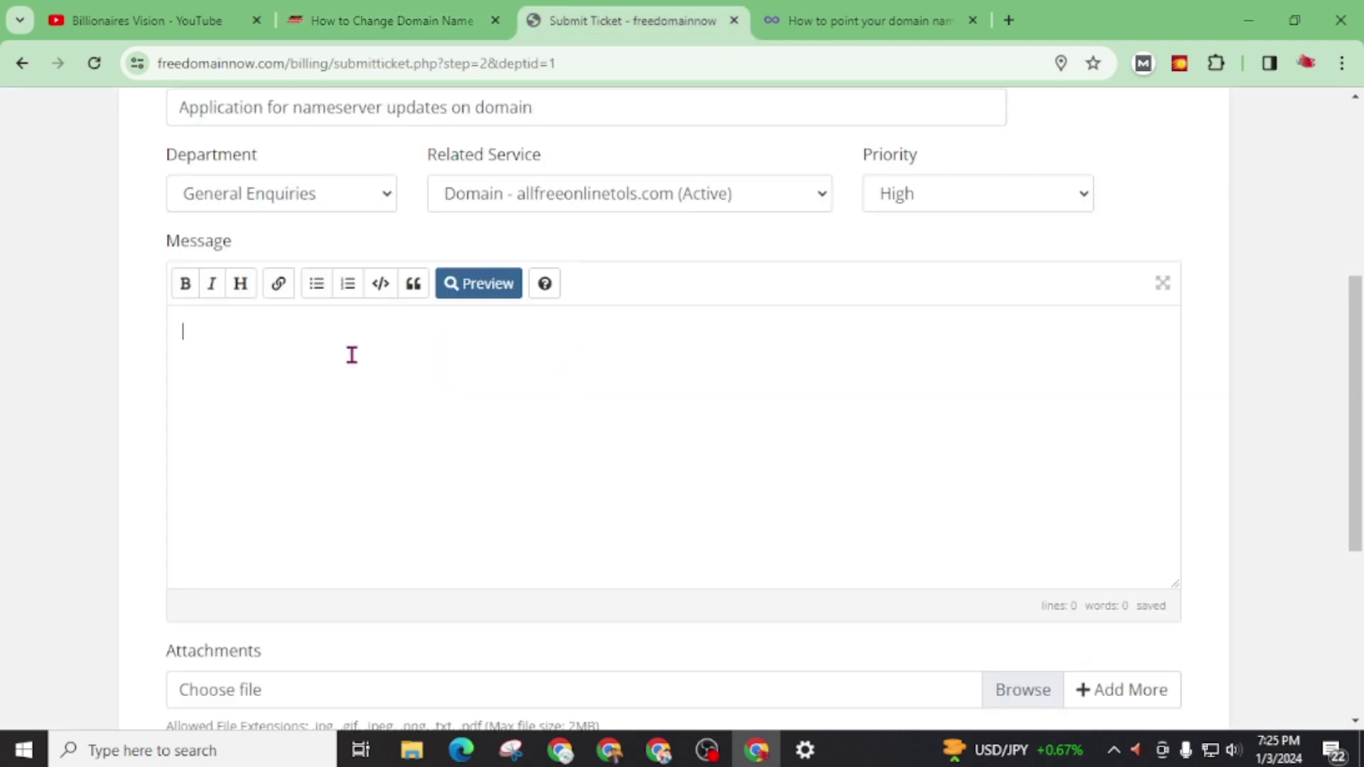
{"action": "key", "text": "ctrl+v"}
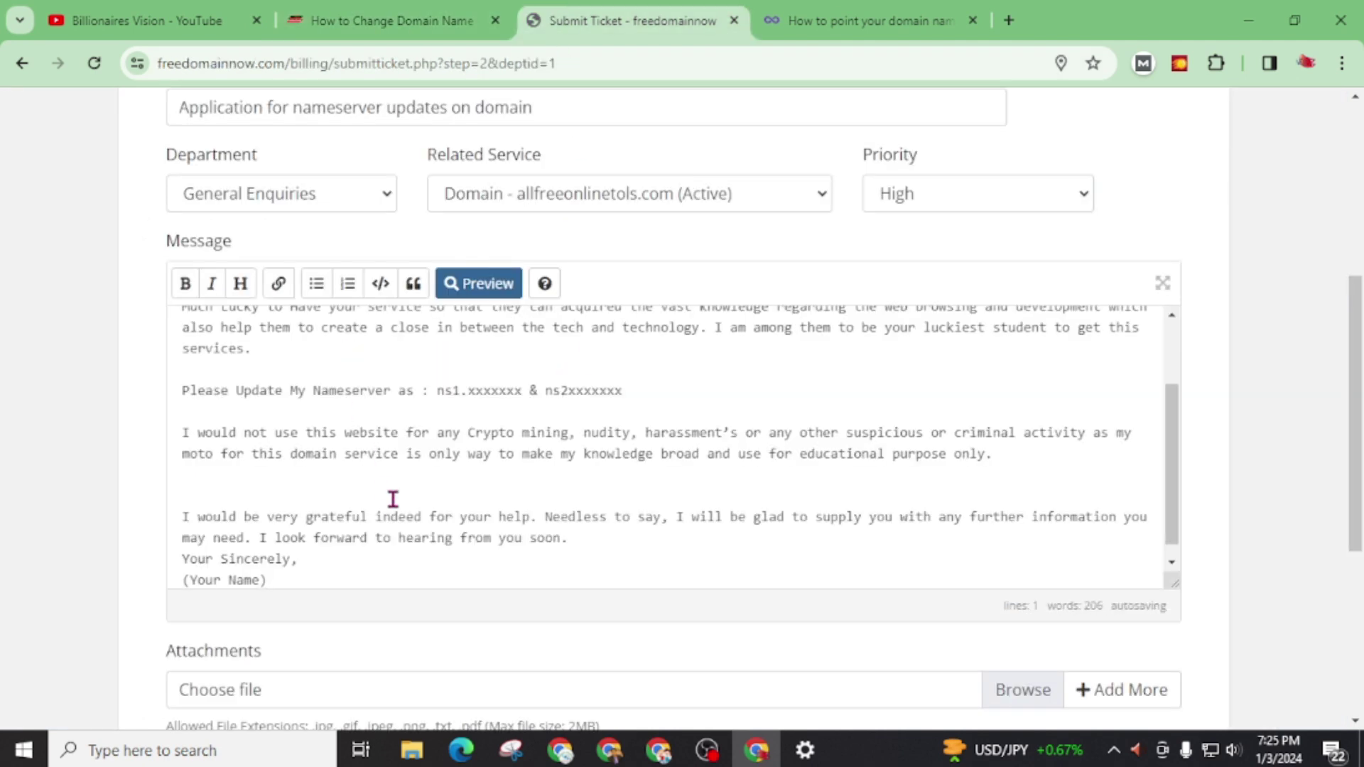
{"action": "scroll", "coordinate": [390, 499], "scroll_direction": "up", "scroll_amount": 3}
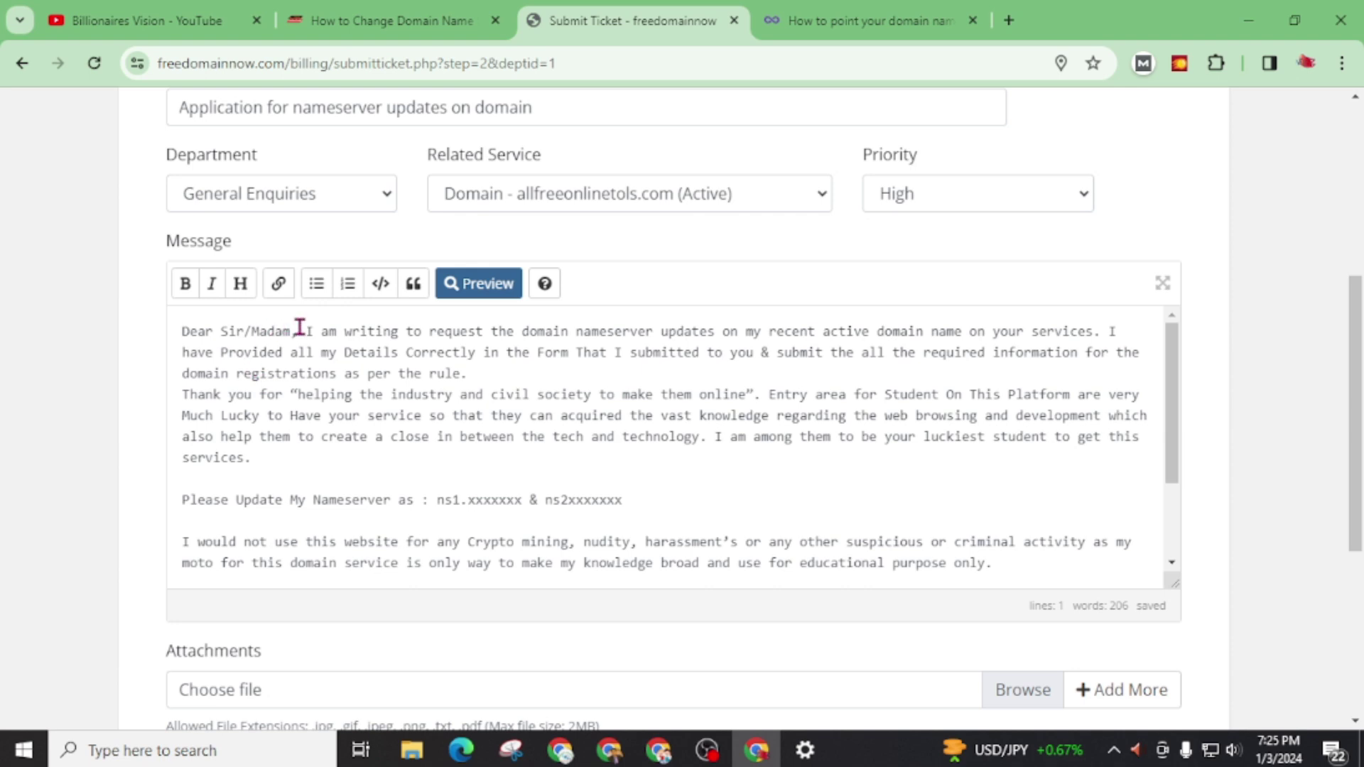
{"action": "left_click", "coordinate": [298, 331]}
{"action": "key", "text": "Return"}
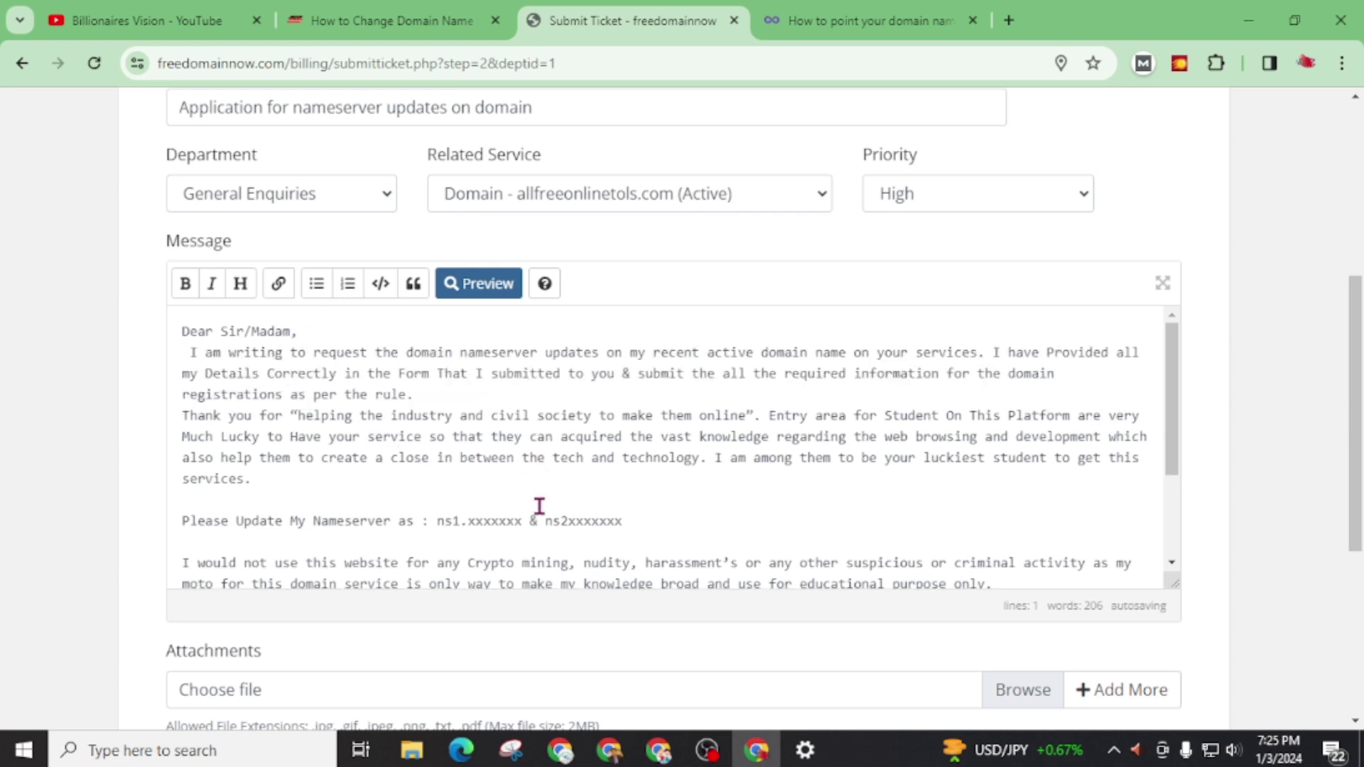
Step: Replace the letter's placeholder nameservers with ns1.infinityfree.com and ns2.infinityfree.com
{"action": "left_click", "coordinate": [861, 20]}
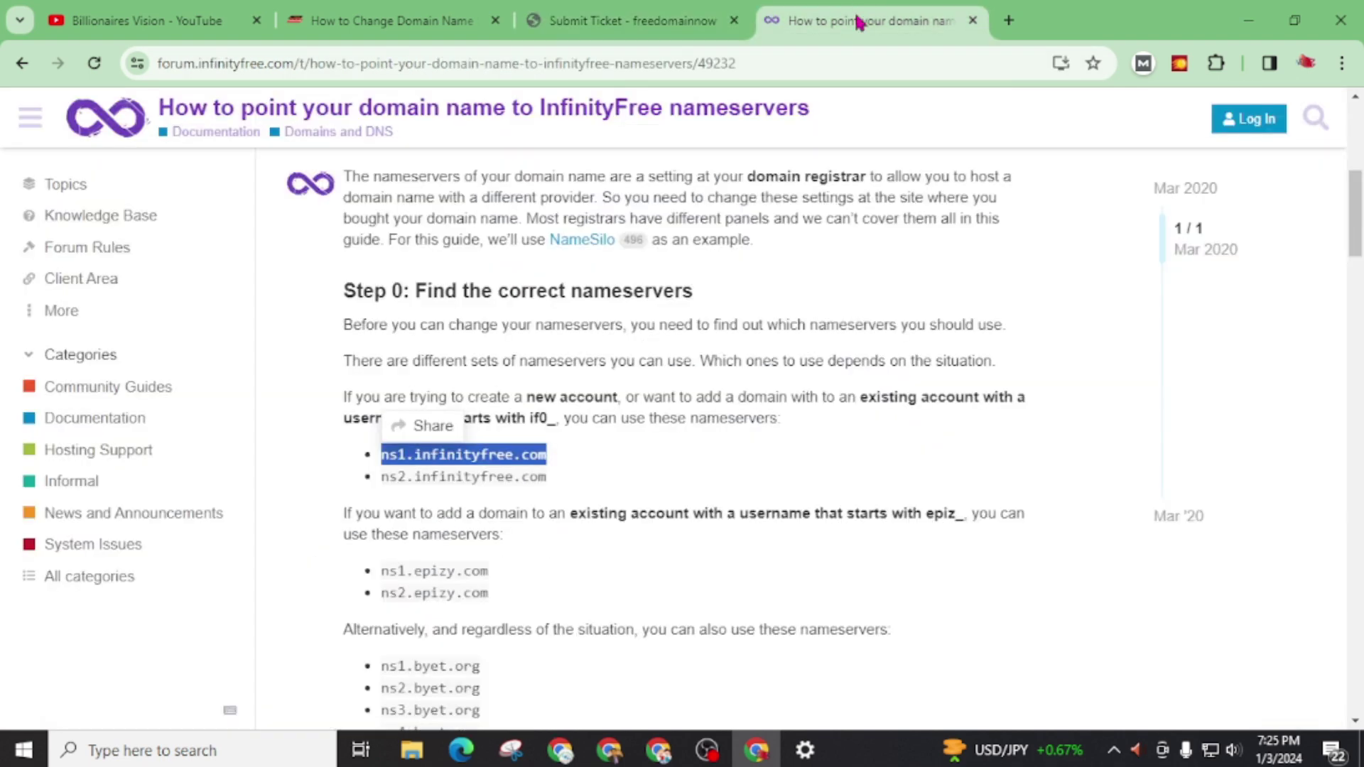
{"action": "right_click", "coordinate": [444, 460]}
{"action": "left_click", "coordinate": [478, 476]}
{"action": "left_click", "coordinate": [540, 32]}
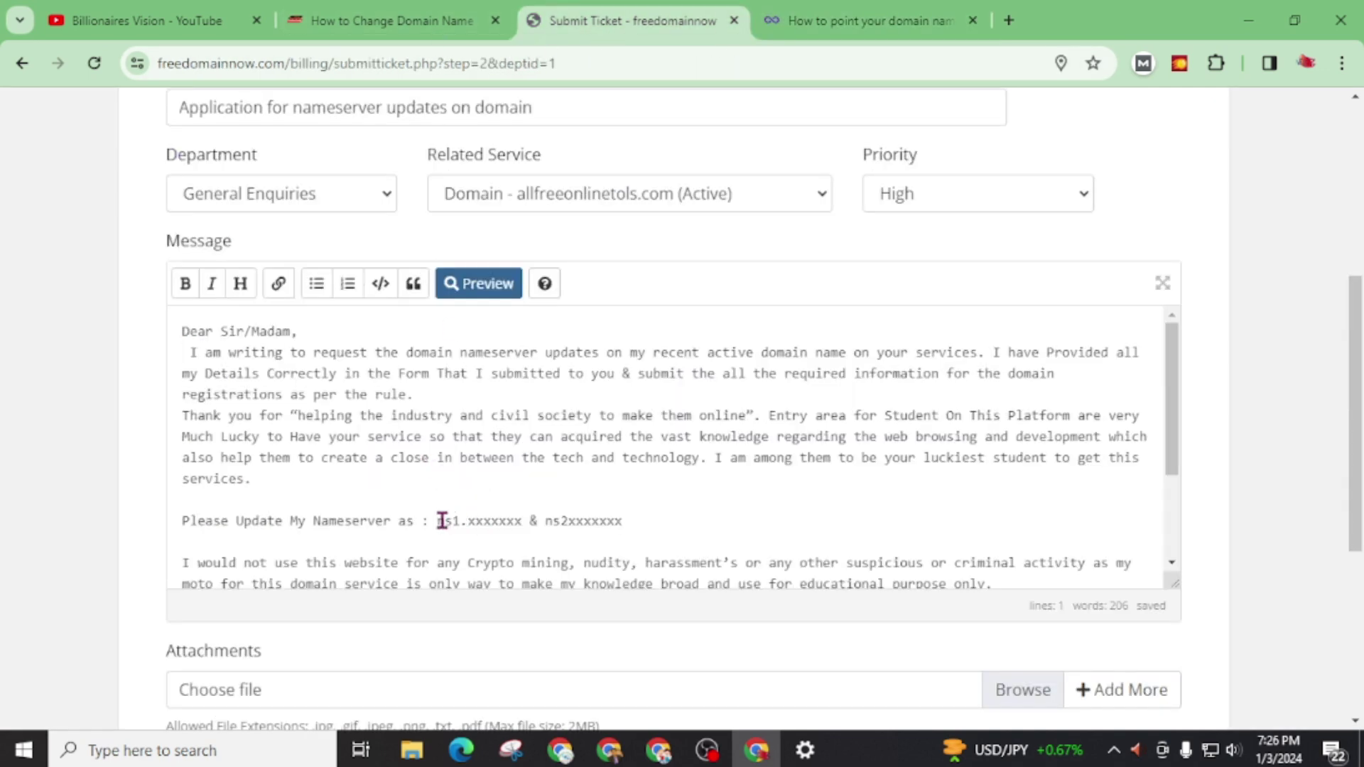
{"action": "left_click_drag", "start_coordinate": [437, 521], "coordinate": [522, 518]}
{"action": "key", "text": "ctrl+v"}
{"action": "left_click_drag", "start_coordinate": [615, 521], "coordinate": [701, 521]}
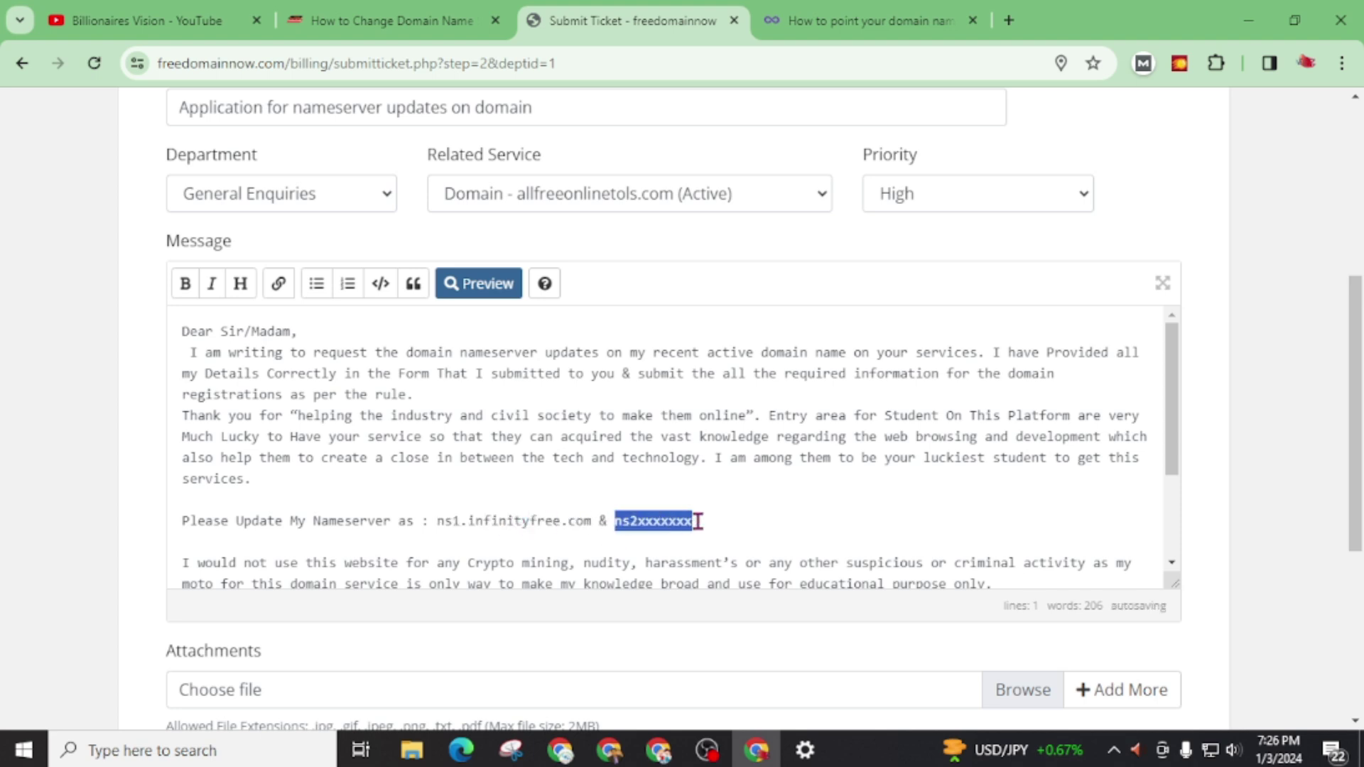
{"action": "key", "text": "ctrl+v"}
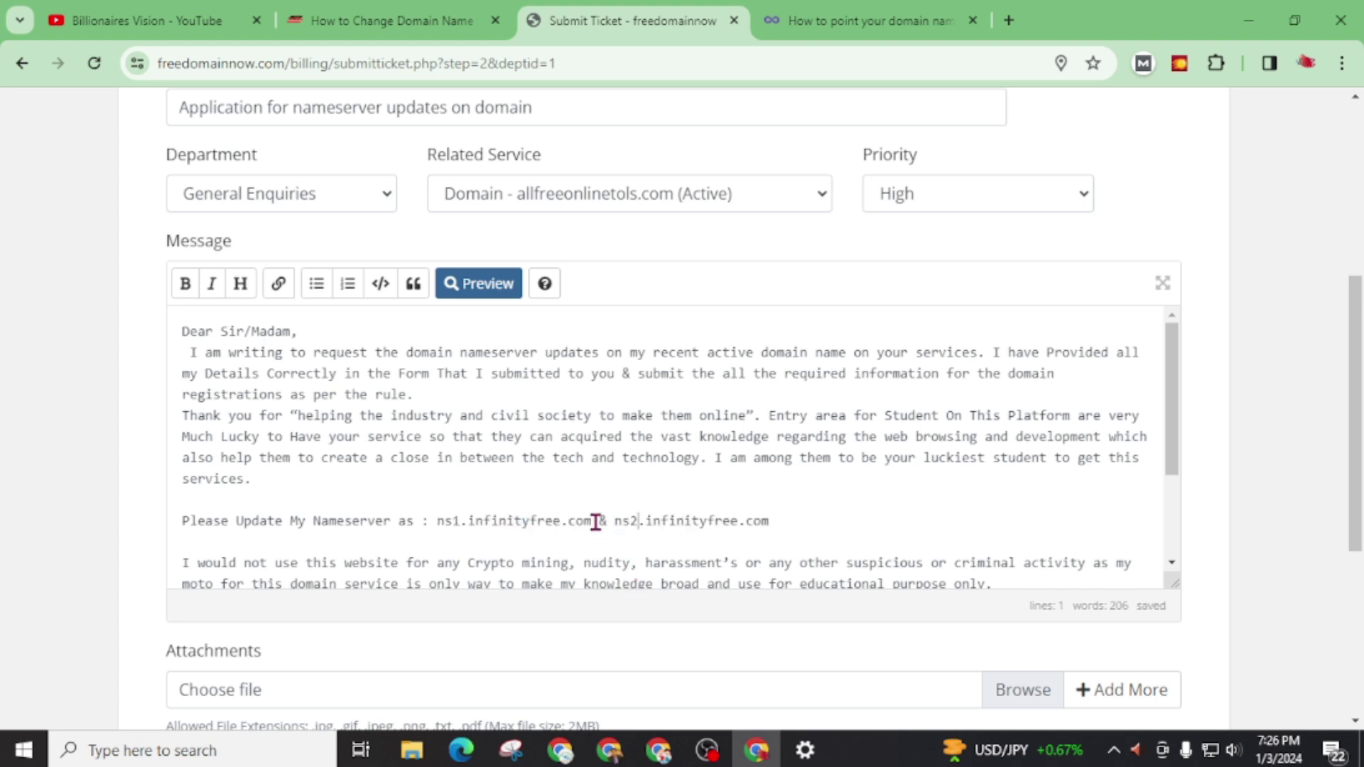
Step: Replace the (Your Name) placeholder with the sender's full name
{"action": "scroll", "coordinate": [593, 519], "scroll_direction": "down", "scroll_amount": 3}
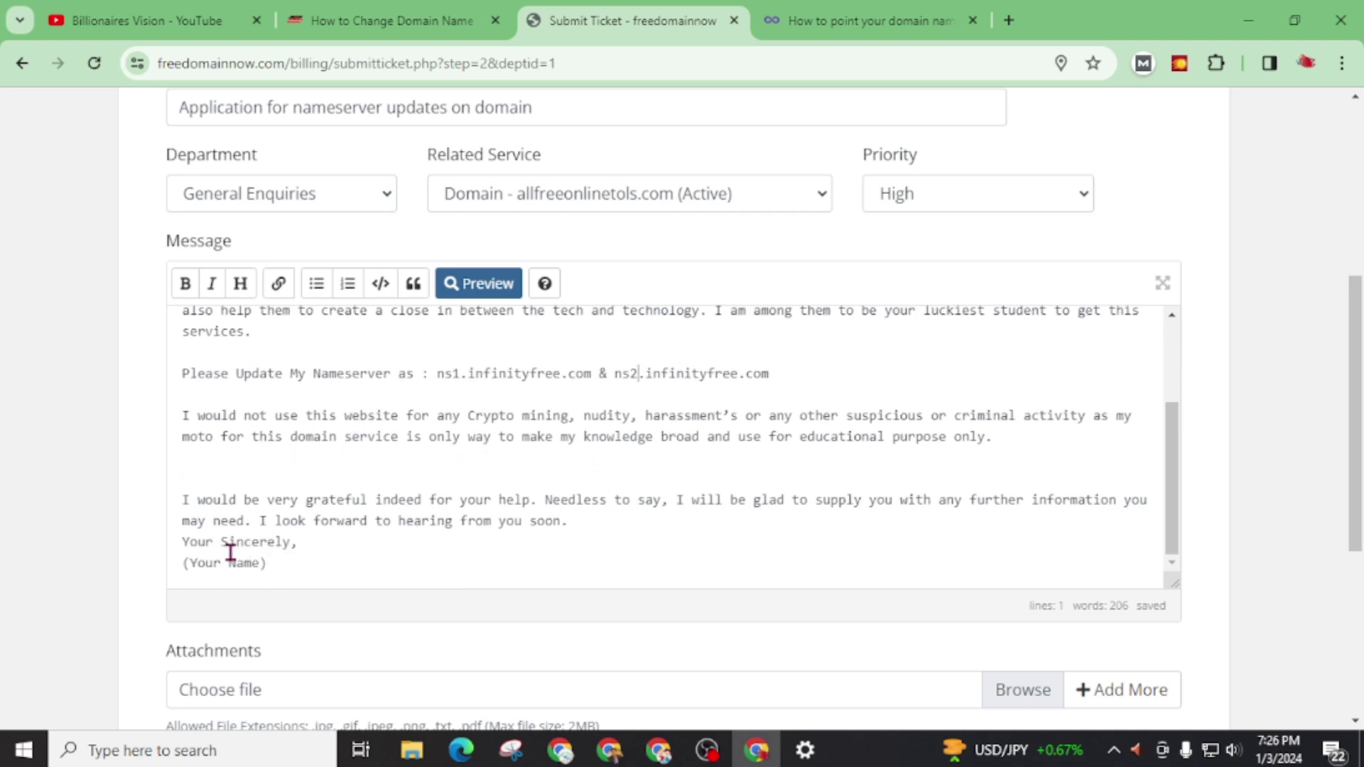
{"action": "left_click_drag", "start_coordinate": [182, 562], "coordinate": [285, 561]}
{"action": "scroll", "coordinate": [613, 495], "scroll_direction": "down", "scroll_amount": 4}
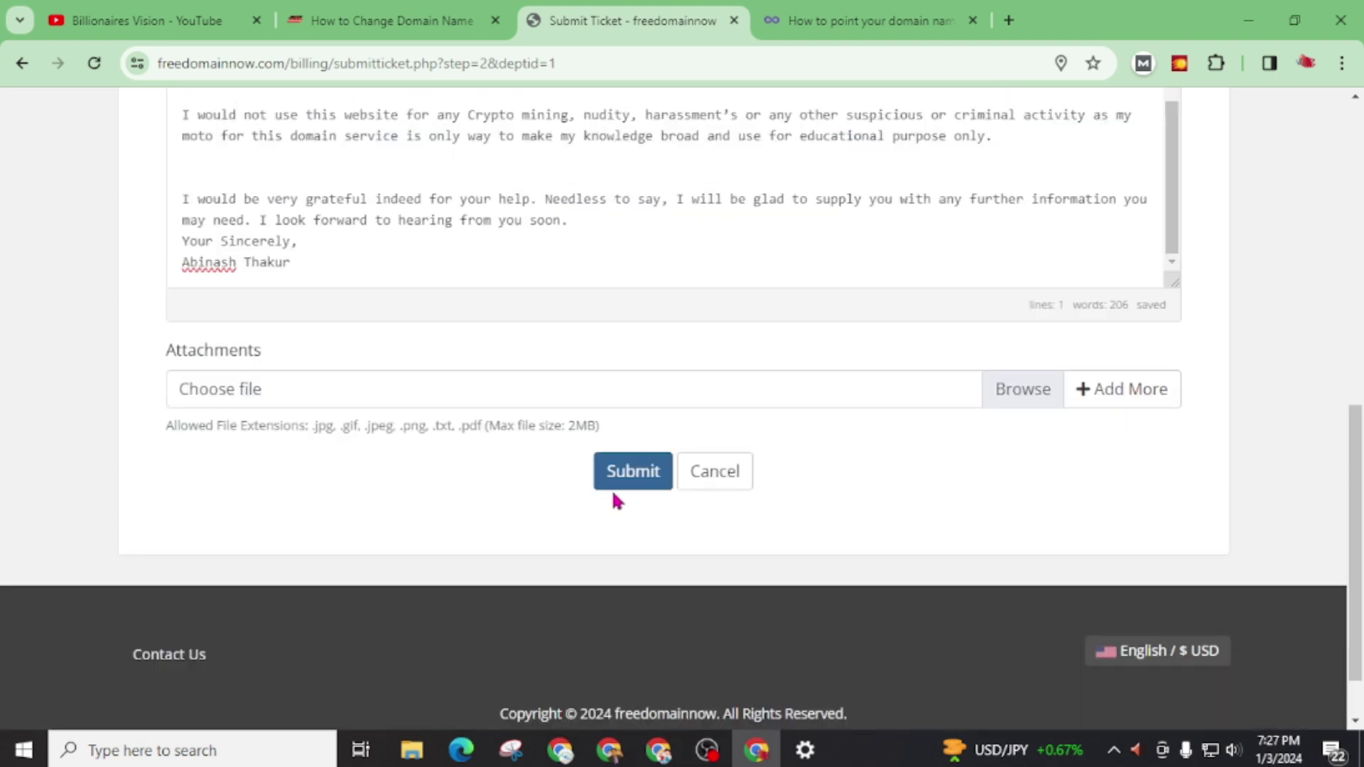
Step: Submit the nameserver-update ticket and highlight the ticket-created confirmation
{"action": "left_click", "coordinate": [648, 480]}
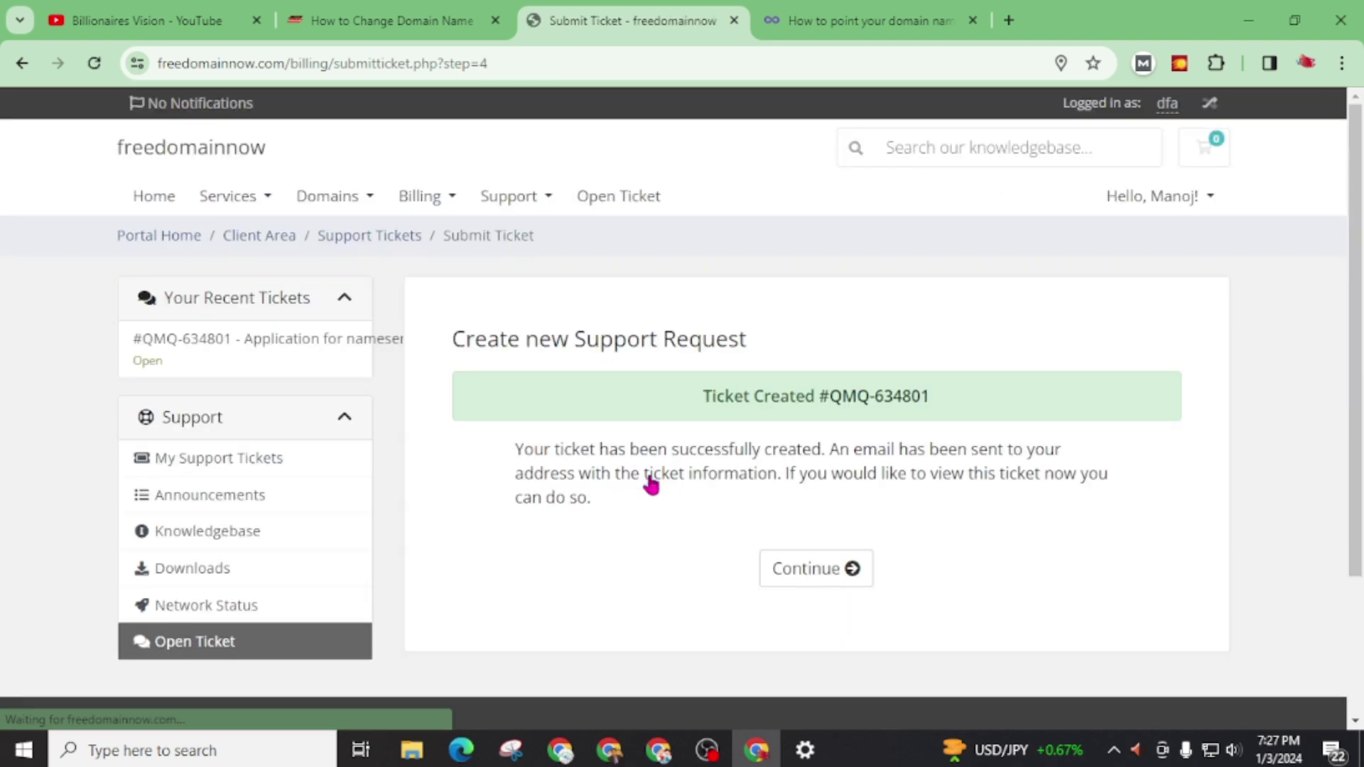
{"action": "left_click_drag", "start_coordinate": [659, 411], "coordinate": [999, 404]}
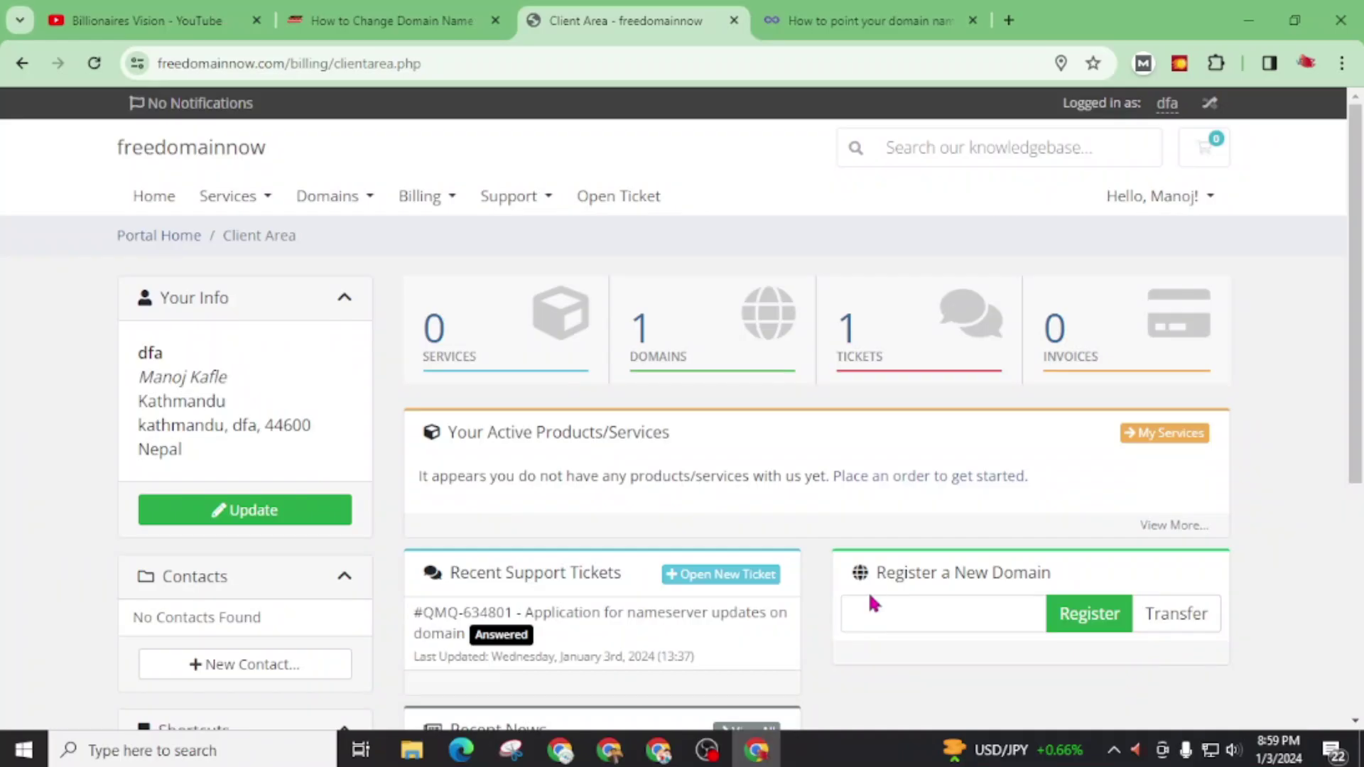
Step: Open the Answered ticket and read the reply confirming ns1.infinityfree.com and ns2.infinityfree.com
{"action": "left_click", "coordinate": [853, 341]}
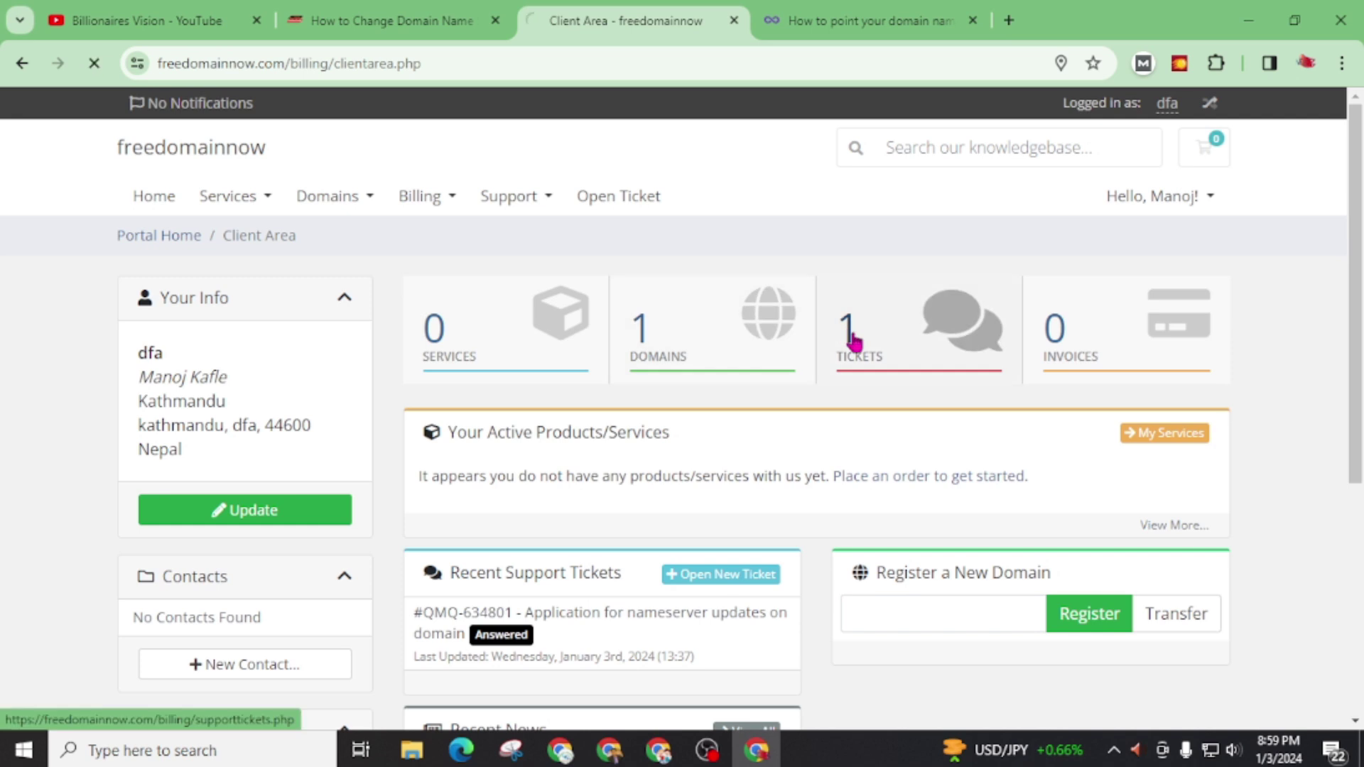
{"action": "left_click", "coordinate": [931, 422]}
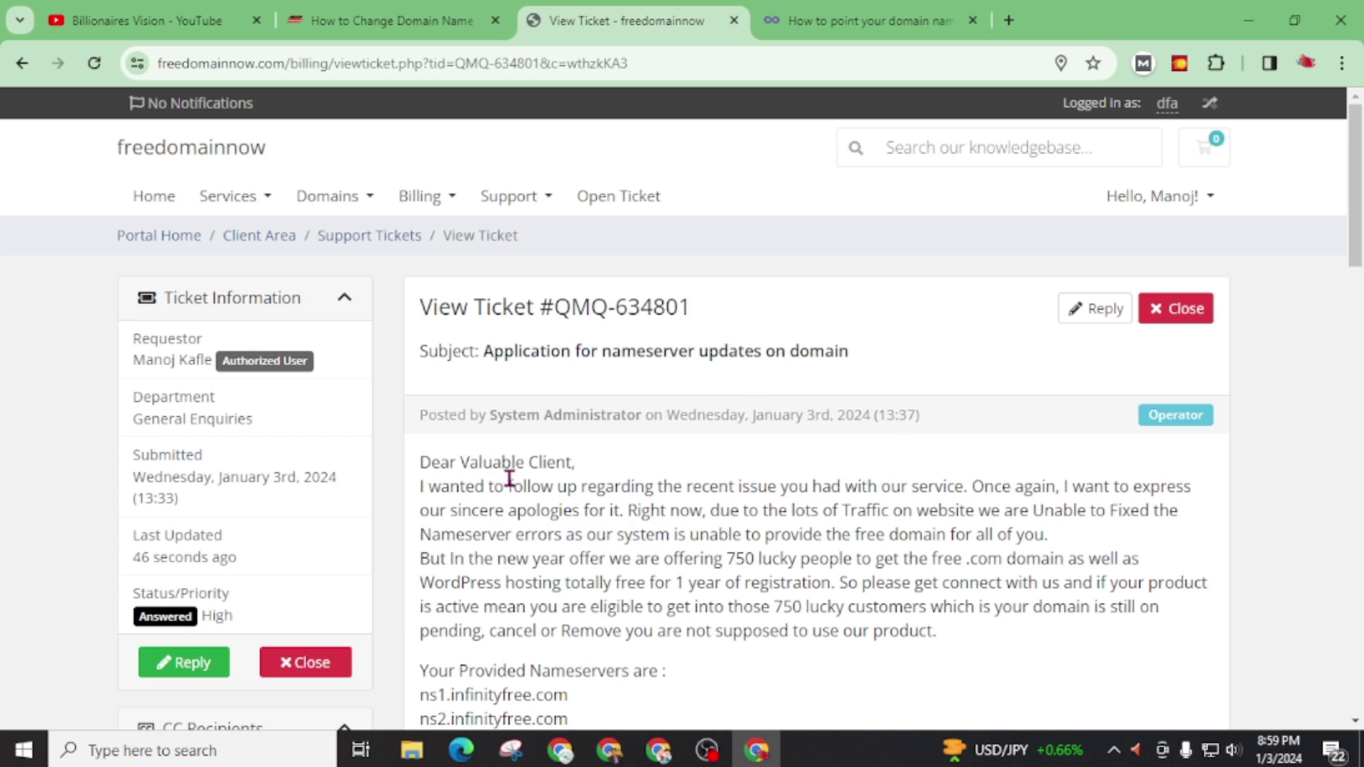
{"action": "scroll", "coordinate": [608, 516], "scroll_direction": "down", "scroll_amount": 2}
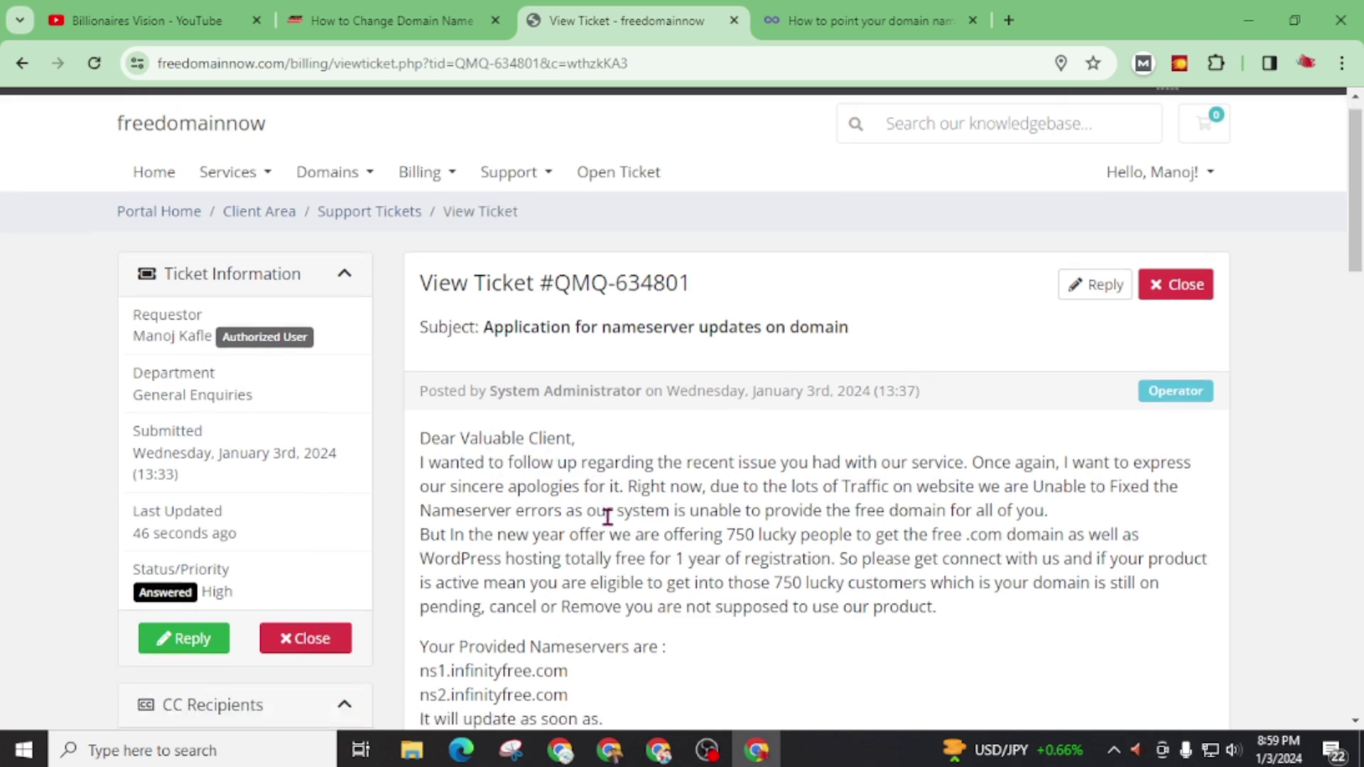
{"action": "scroll", "coordinate": [607, 516], "scroll_direction": "down", "scroll_amount": 3}
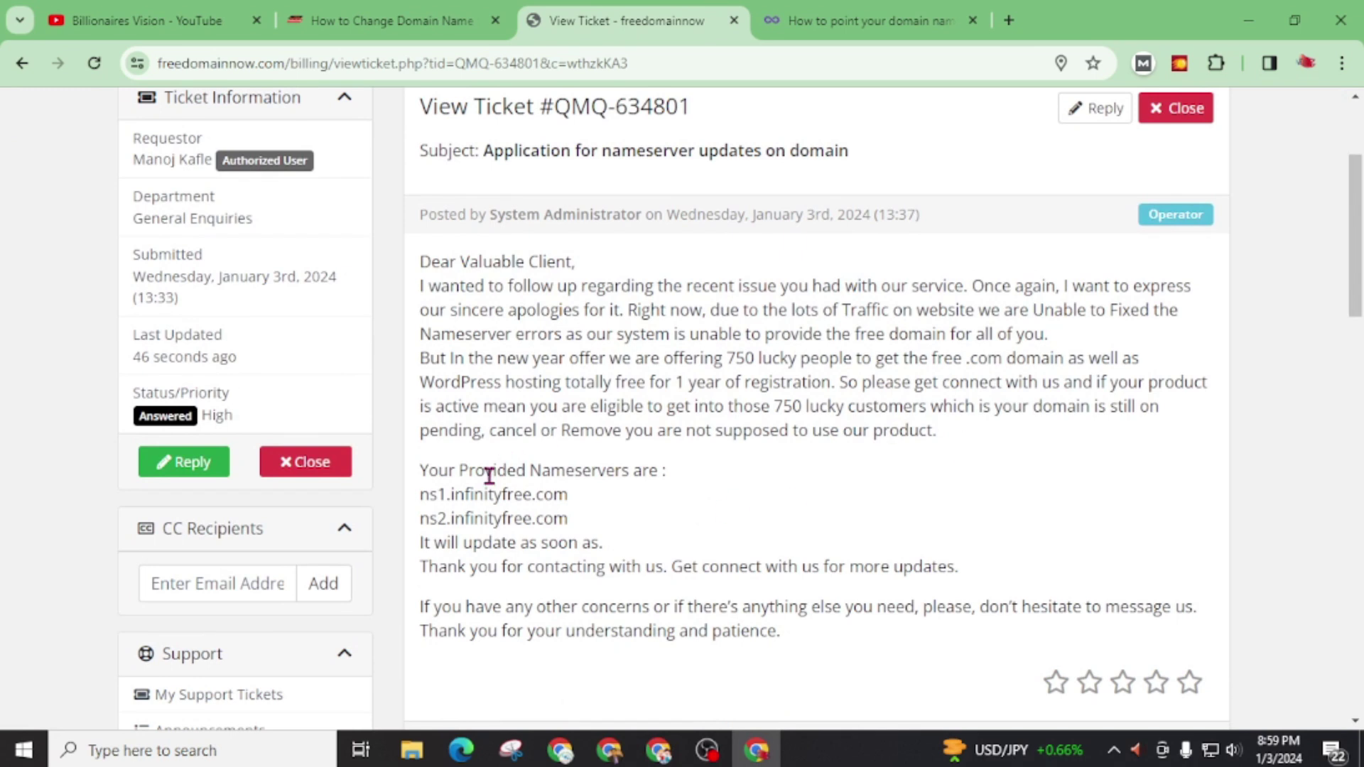
{"action": "left_click_drag", "start_coordinate": [420, 471], "coordinate": [645, 544]}
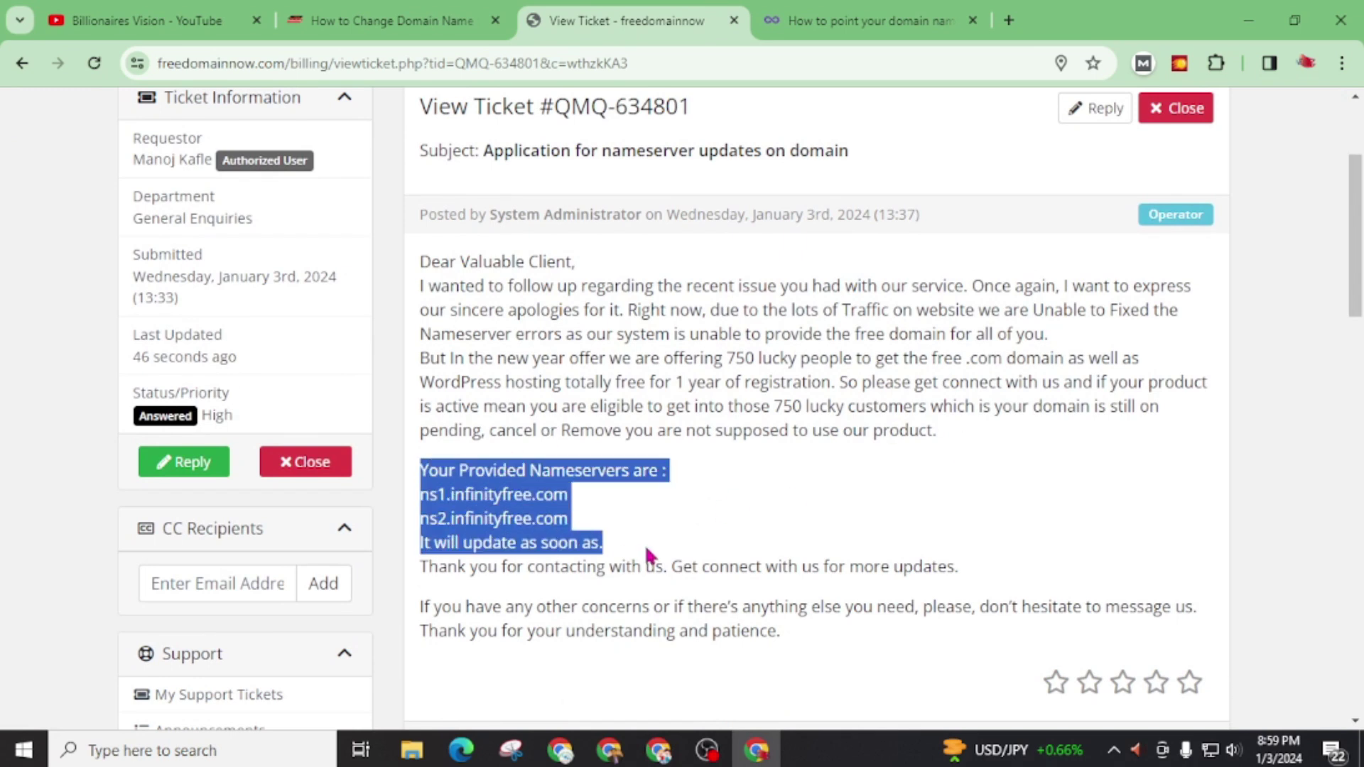
{"action": "left_click", "coordinate": [624, 481]}
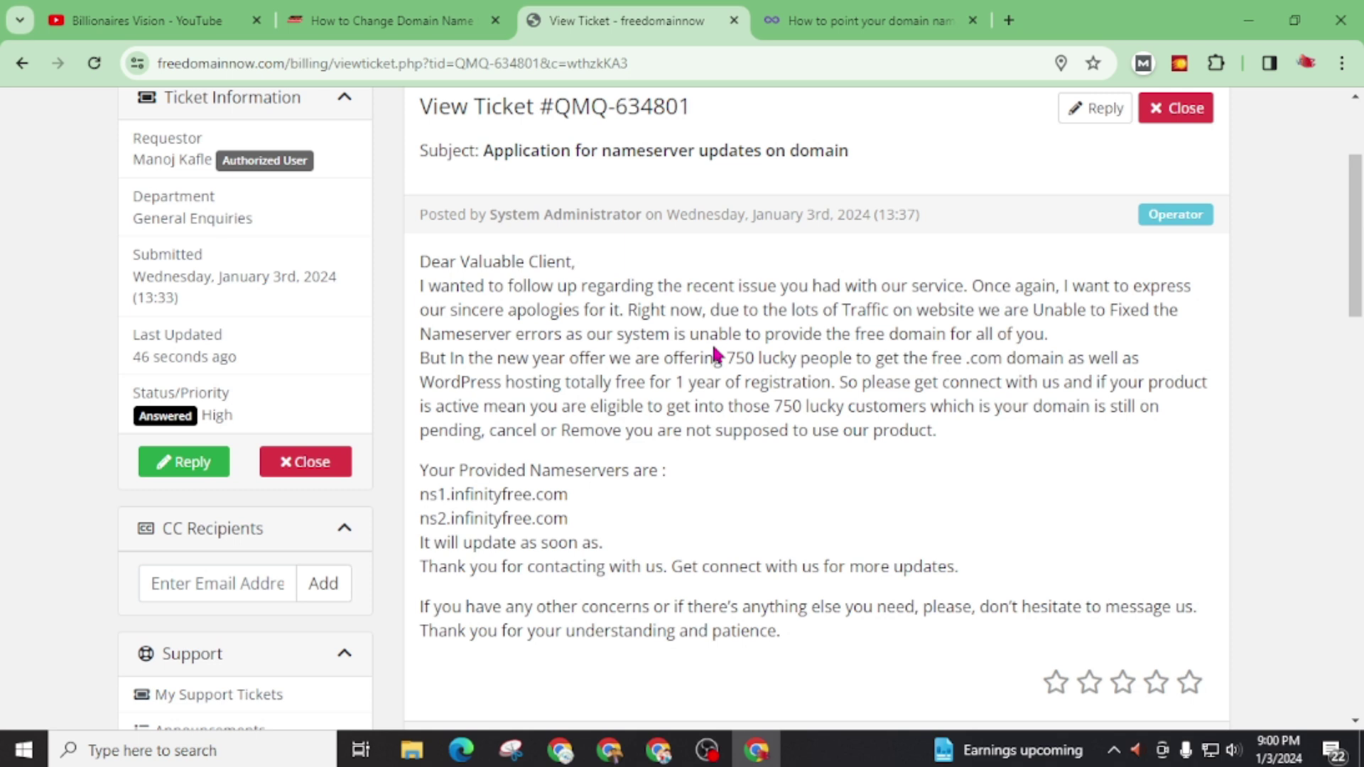
{"action": "left_click_drag", "start_coordinate": [419, 287], "coordinate": [872, 485]}
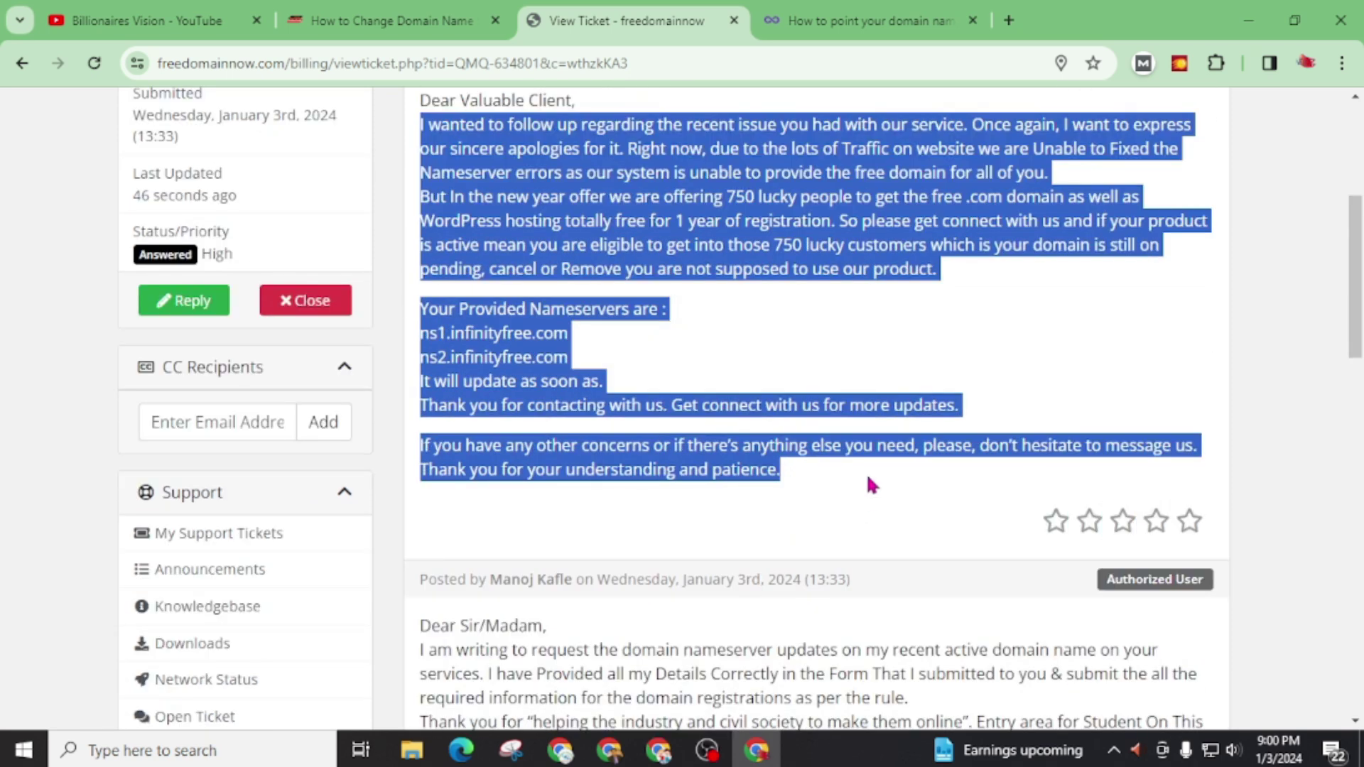
{"action": "left_click", "coordinate": [776, 446]}
{"action": "scroll", "coordinate": [673, 550], "scroll_direction": "up", "scroll_amount": 3}
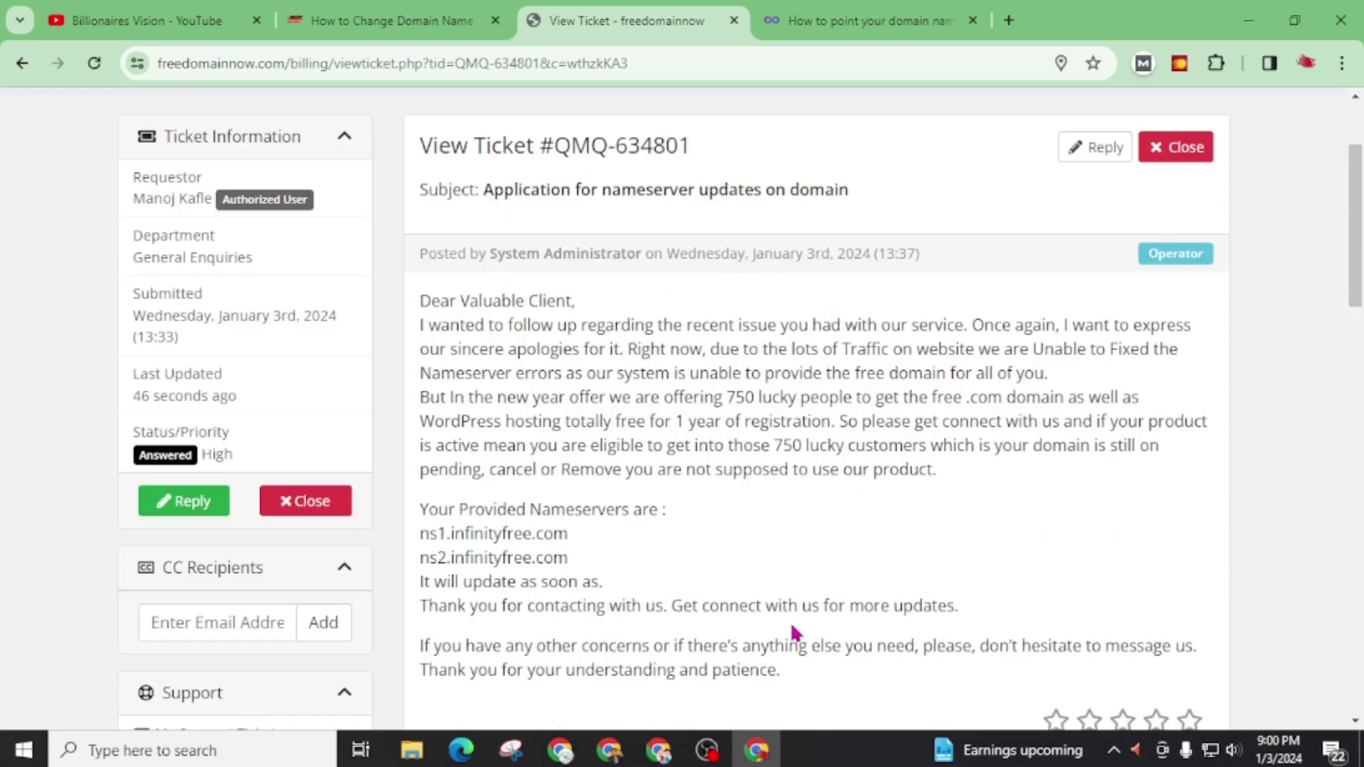
Step: Return to the blog article and highlight the sample letter's placeholder nameservers
{"action": "left_click", "coordinate": [370, 20]}
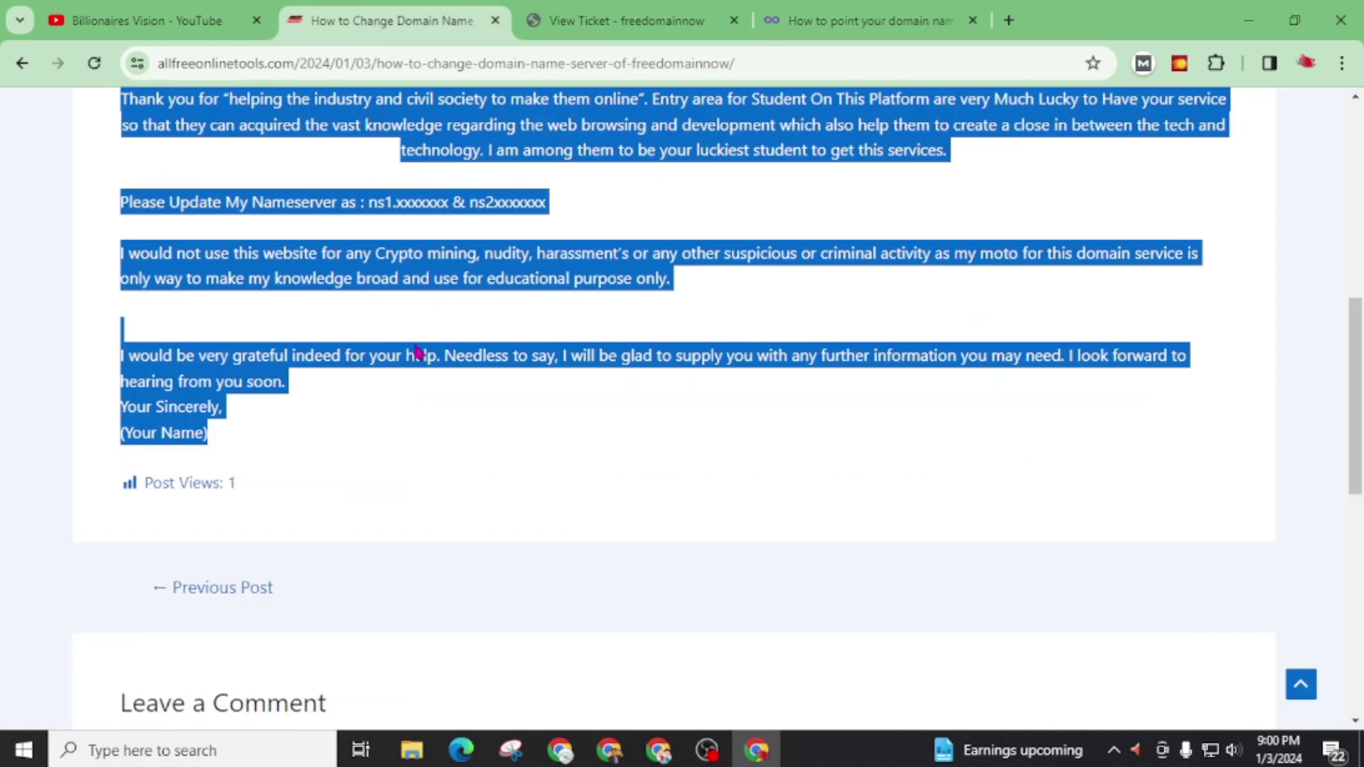
{"action": "scroll", "coordinate": [362, 518], "scroll_direction": "up", "scroll_amount": 3}
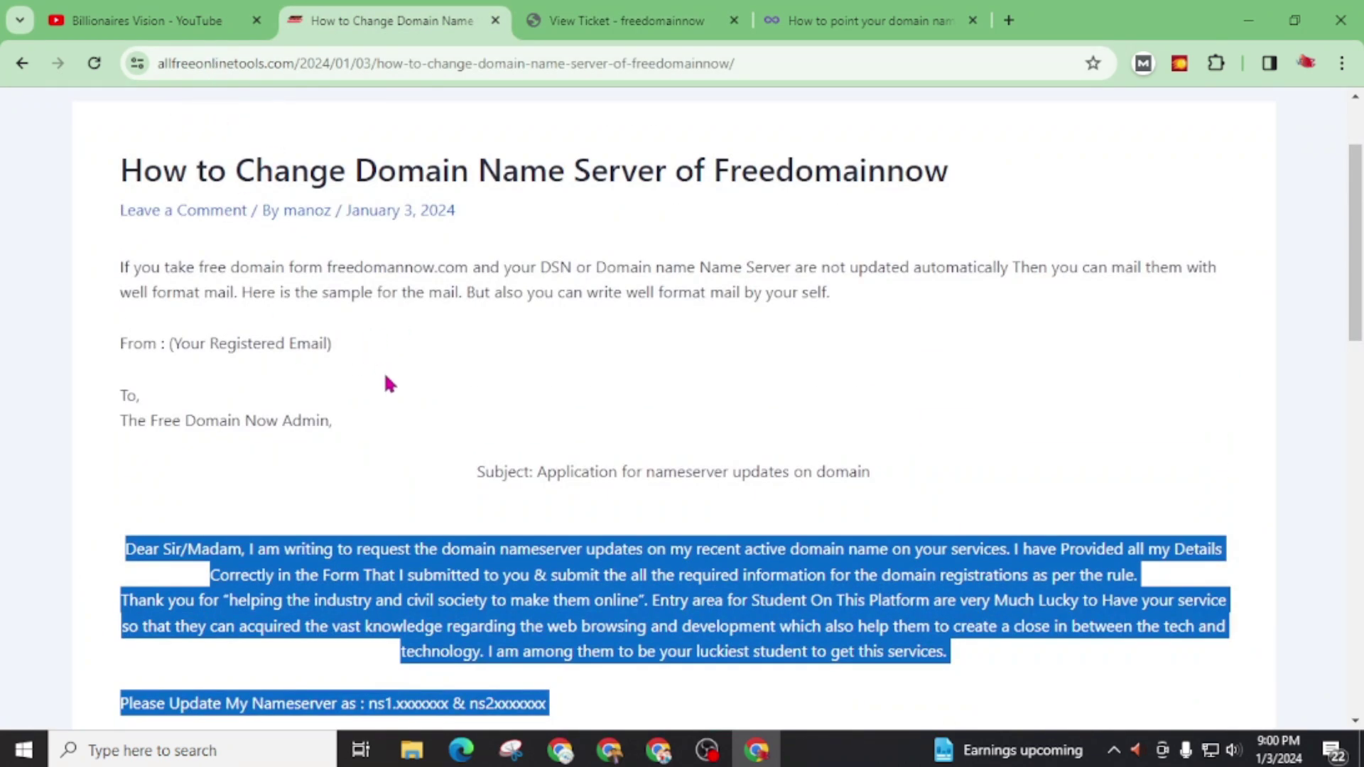
{"action": "scroll", "coordinate": [386, 378], "scroll_direction": "down", "scroll_amount": 2}
{"action": "left_click", "coordinate": [373, 473]}
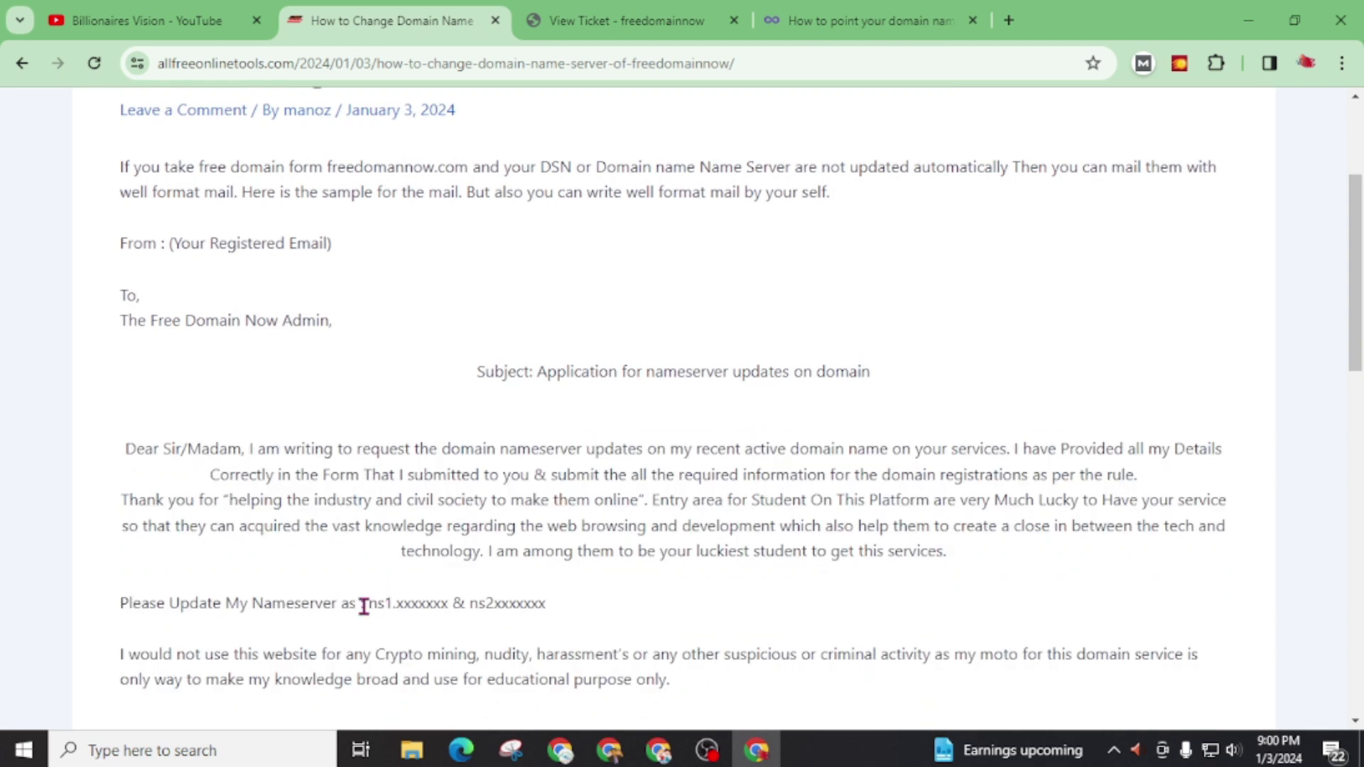
{"action": "left_click_drag", "start_coordinate": [368, 606], "coordinate": [535, 606]}
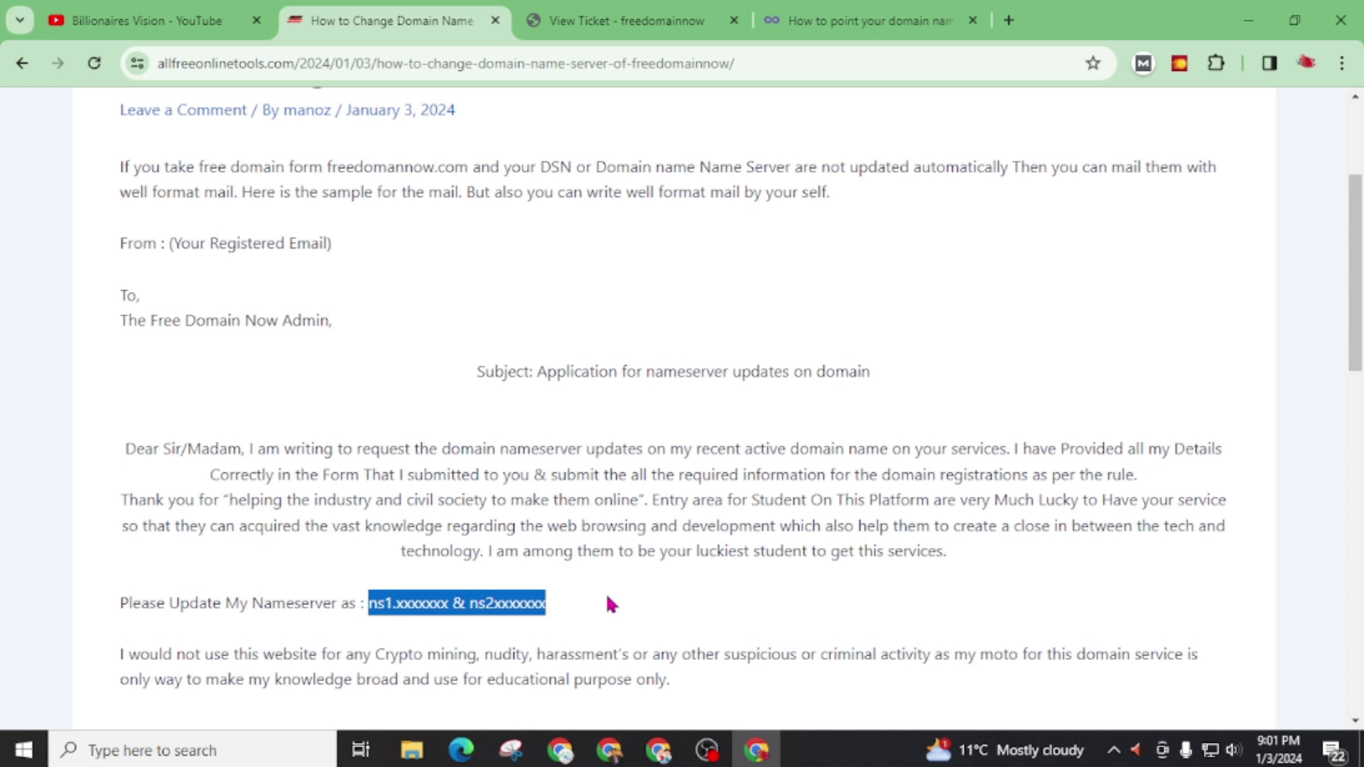
Step: Return to the YouTube tab at the top of the Billionaires Vision channel's Videos list
{"action": "key", "text": "ctrl+1"}
{"action": "scroll", "coordinate": [670, 486], "scroll_direction": "down", "scroll_amount": 3}
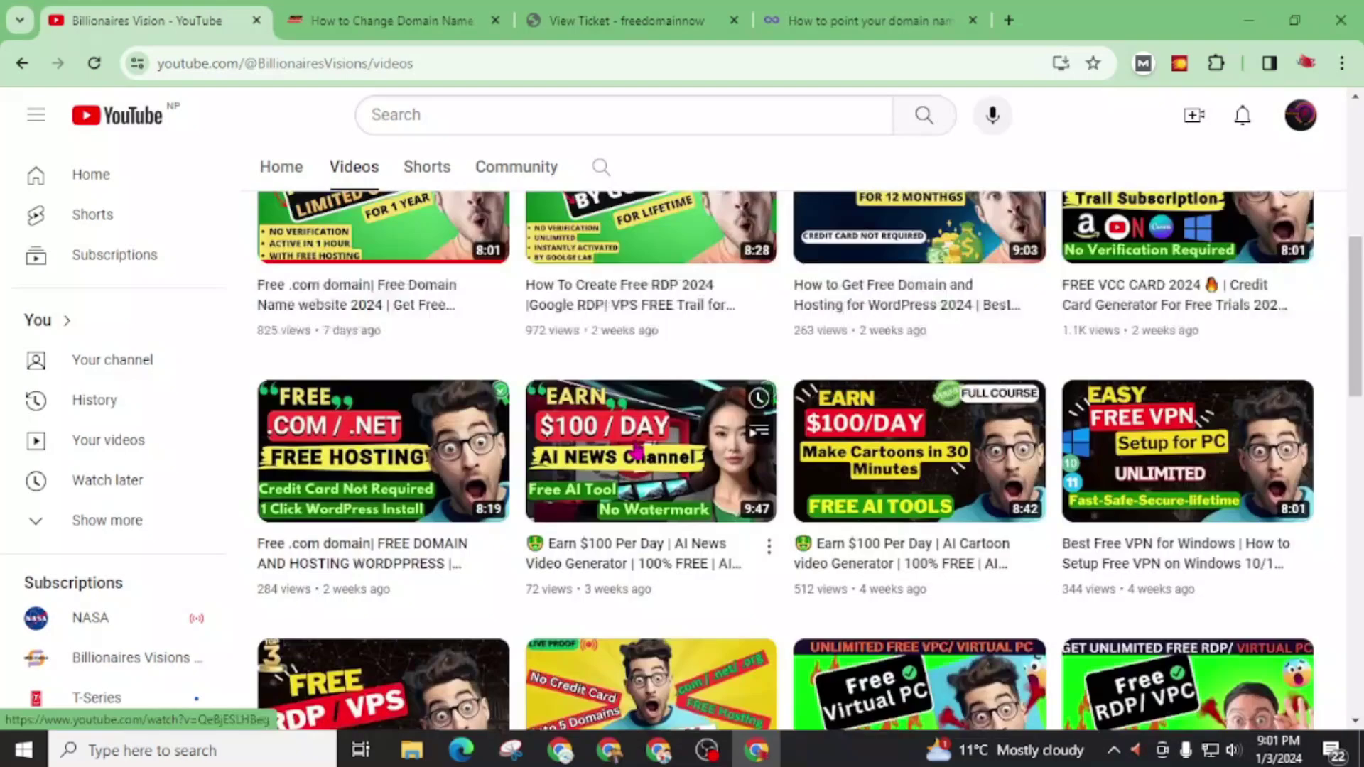
{"action": "scroll", "coordinate": [670, 487], "scroll_direction": "up", "scroll_amount": 10}
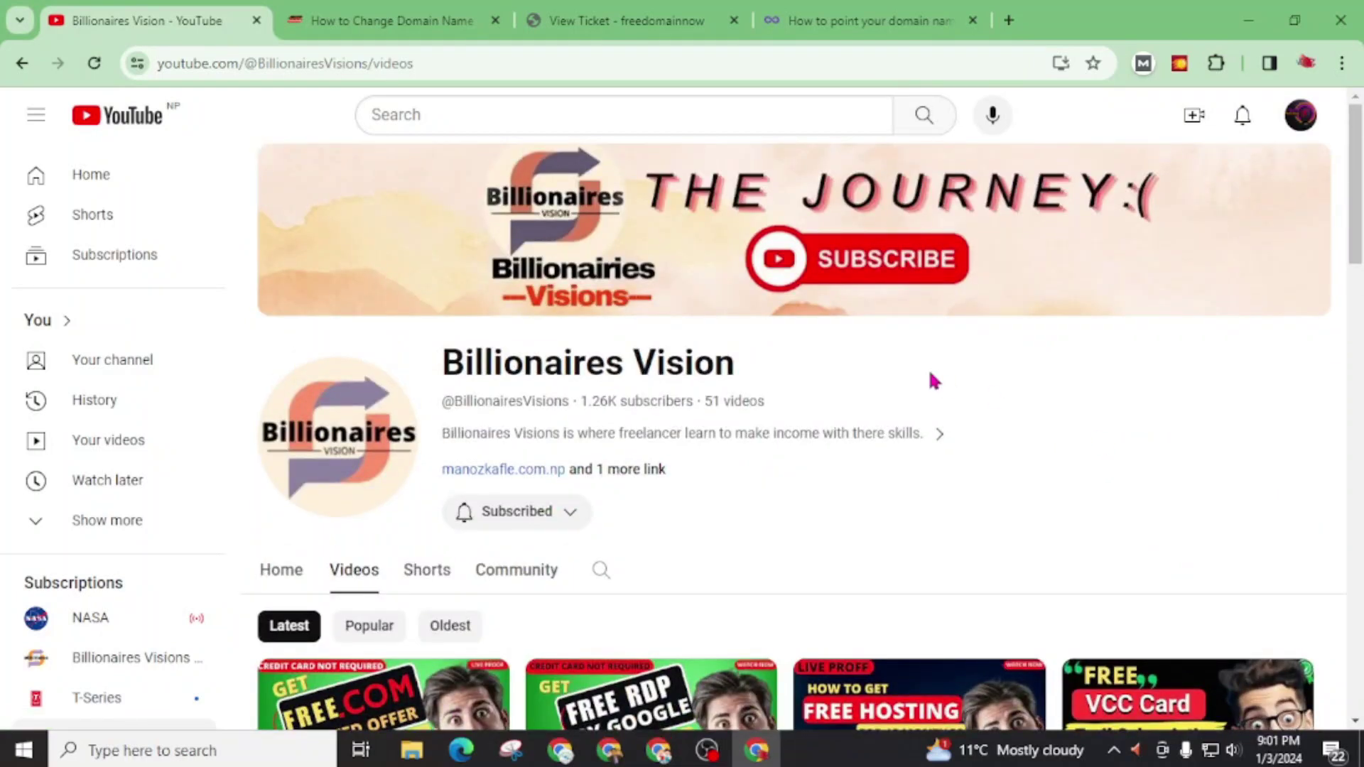